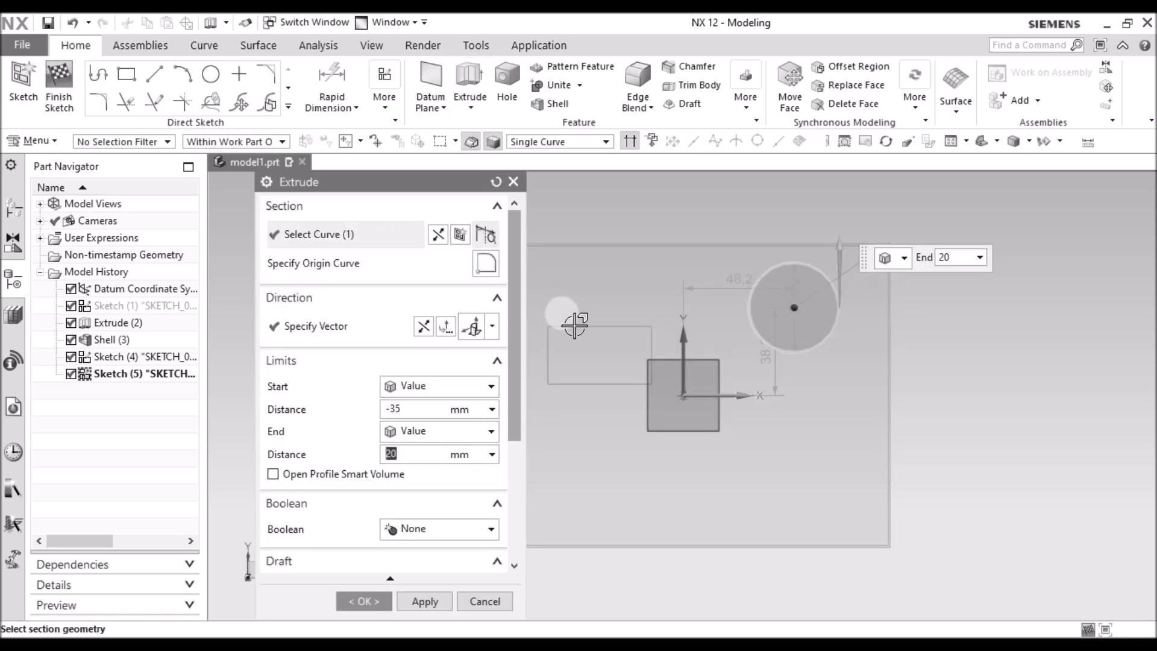
scroll(692, 348, "down", 2)
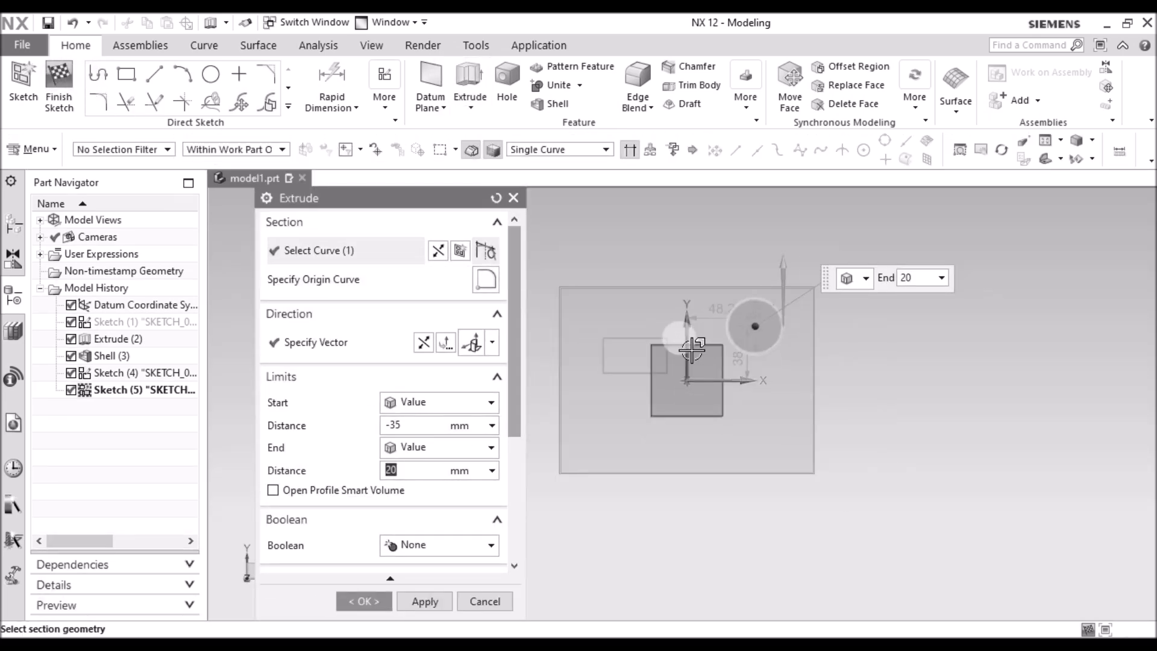
mouse_move(673, 283)
middle_mouse_down()
mouse_move(685, 325)
mouse_move(663, 290)
middle_mouse_up()
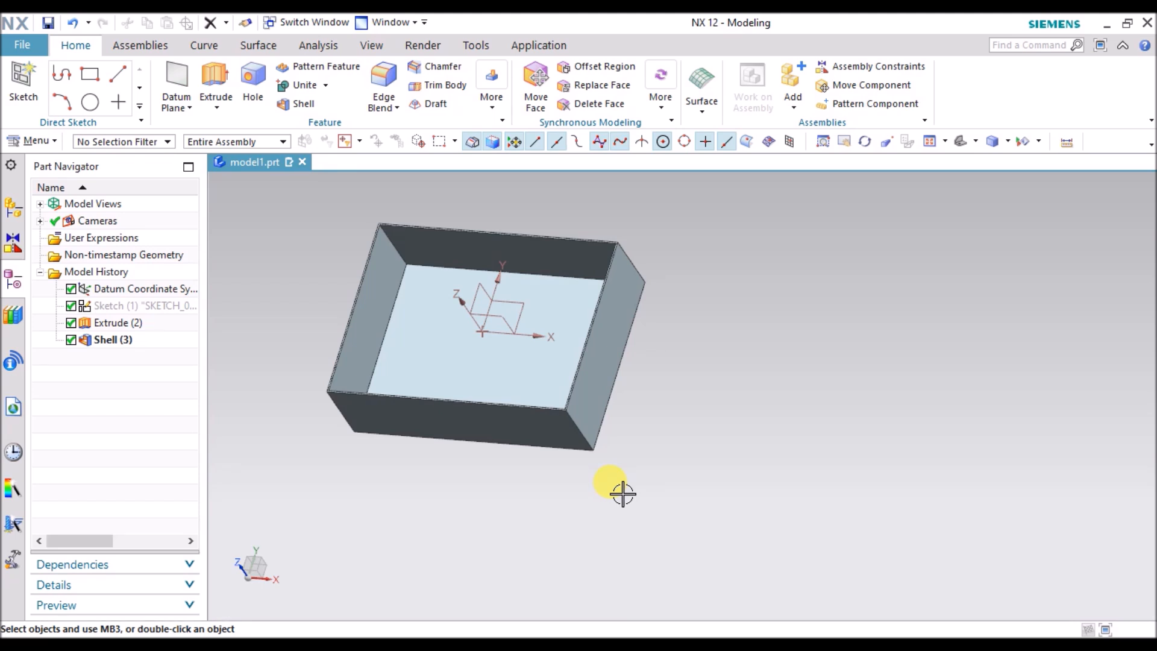
scroll(623, 495, "down", 1)
scroll(441, 308, "up", 2)
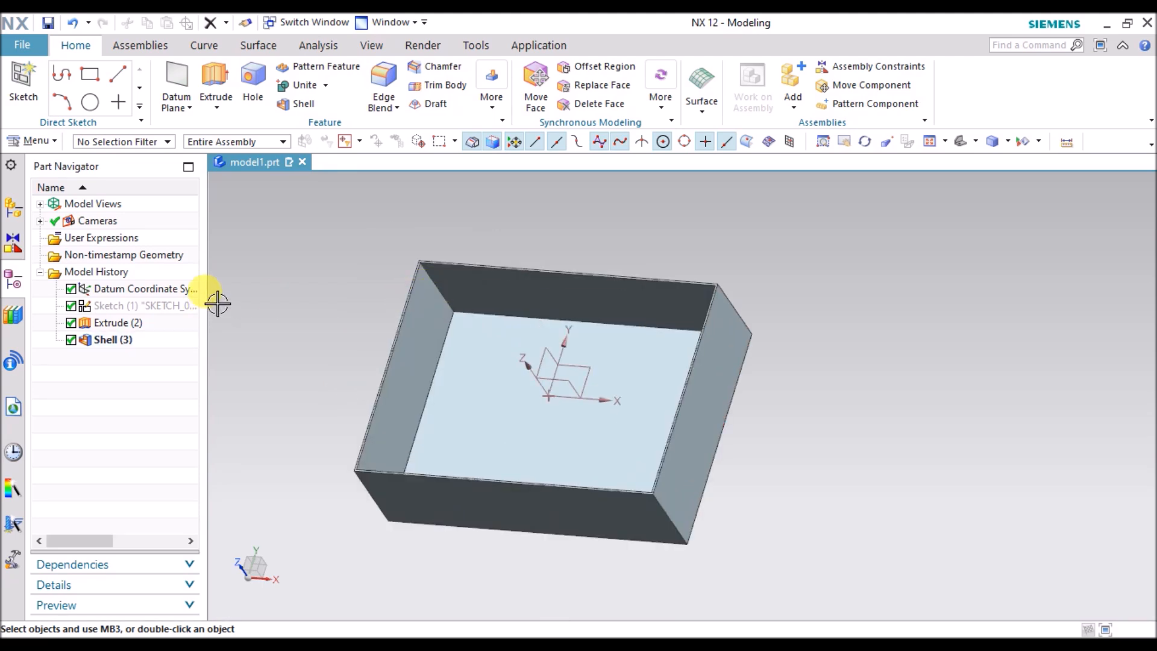
left_click(36, 141)
mouse_move(68, 223)
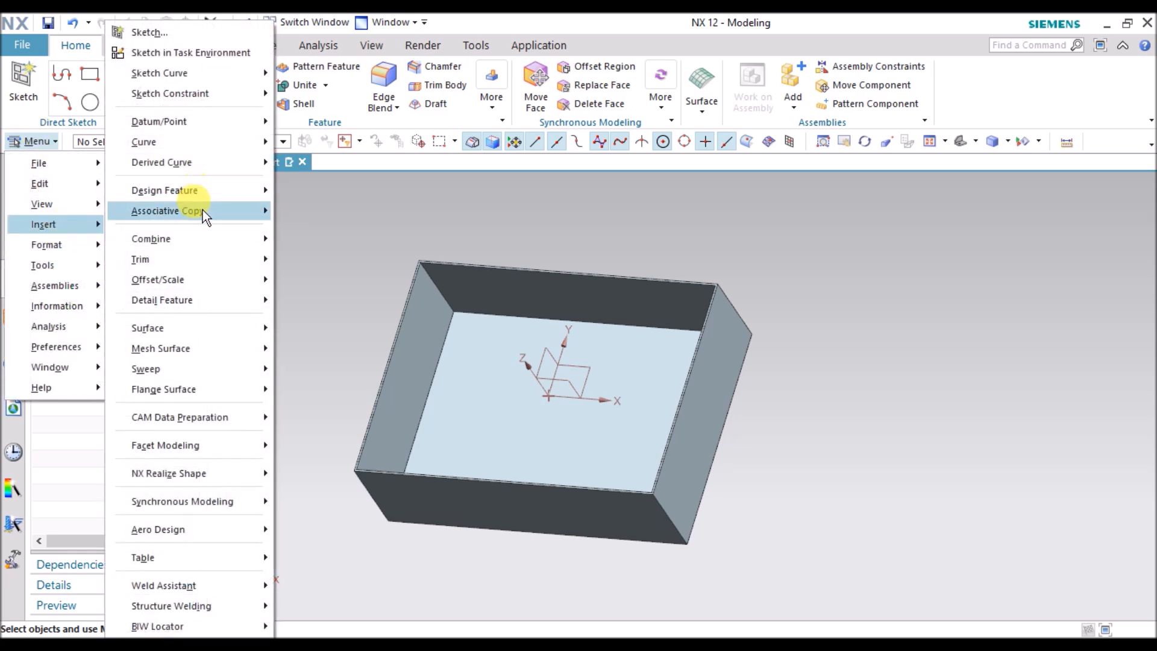
mouse_move(202, 210)
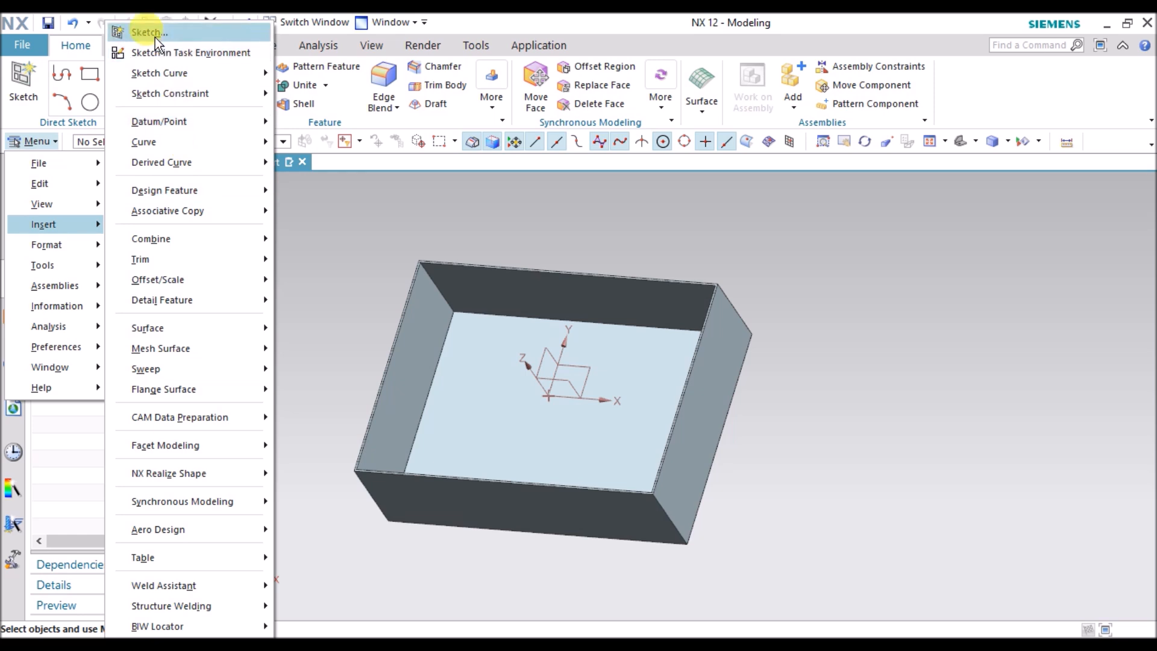
left_click(307, 205)
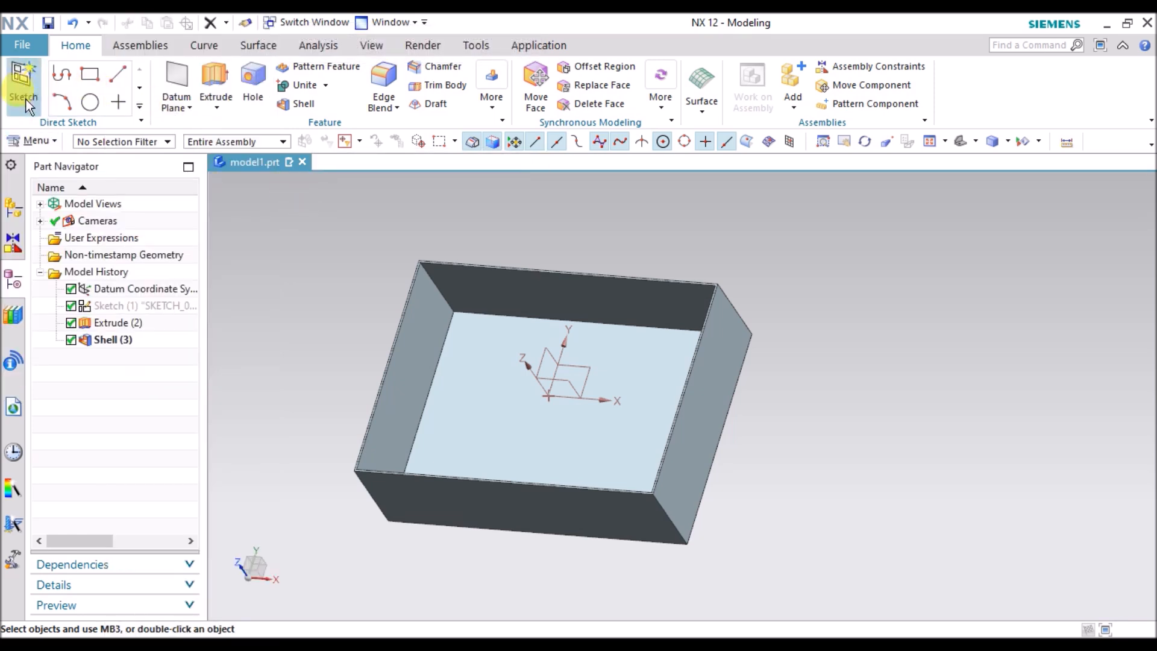
left_click(38, 141)
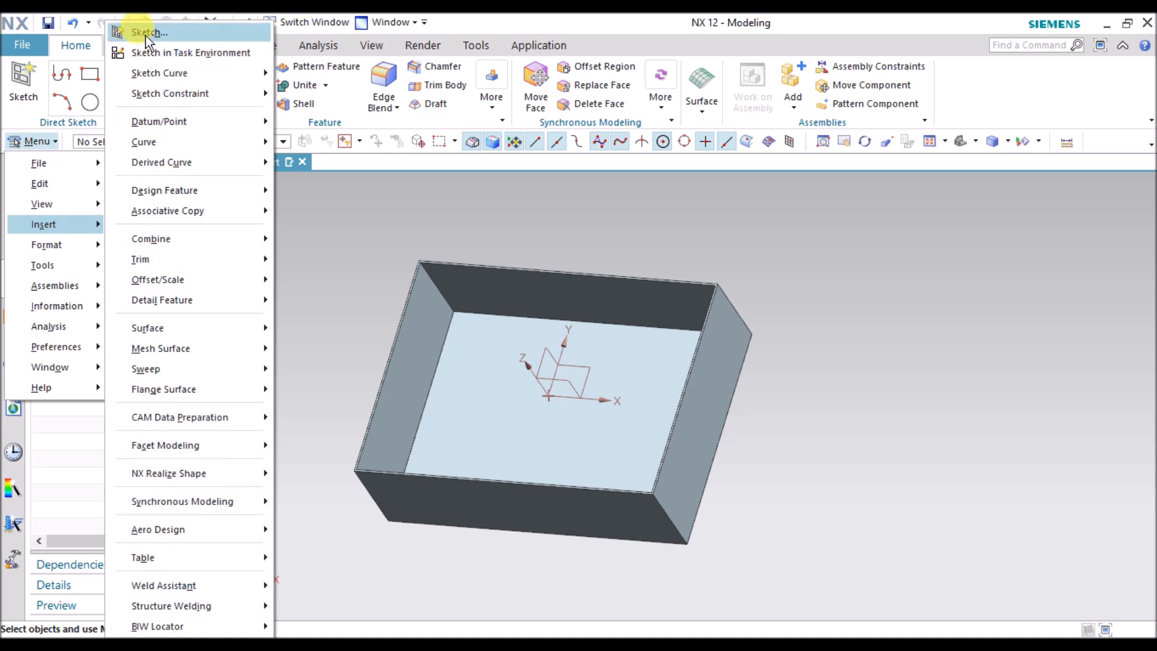
left_click(315, 233)
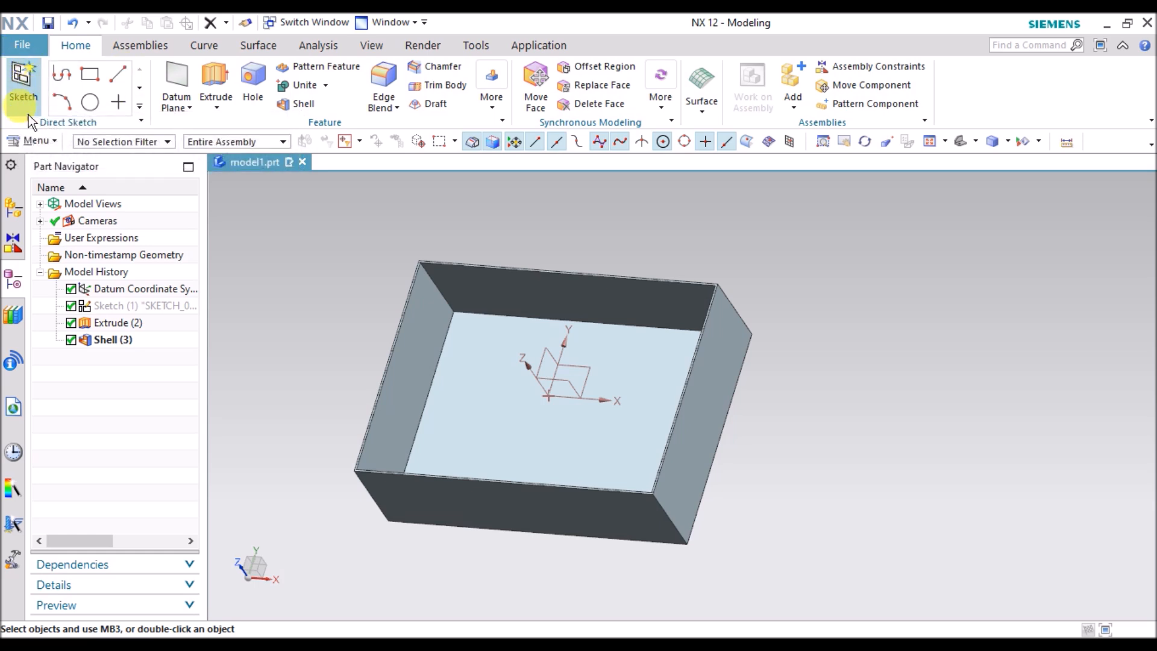
left_click(29, 143)
mouse_move(63, 224)
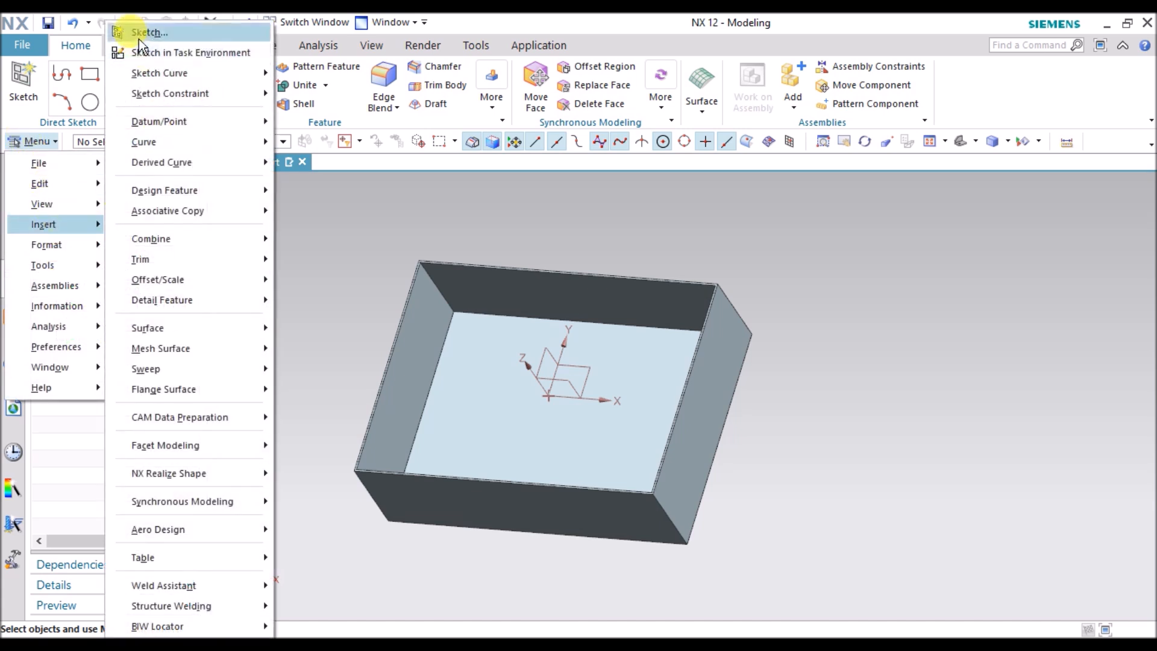
left_click(356, 273)
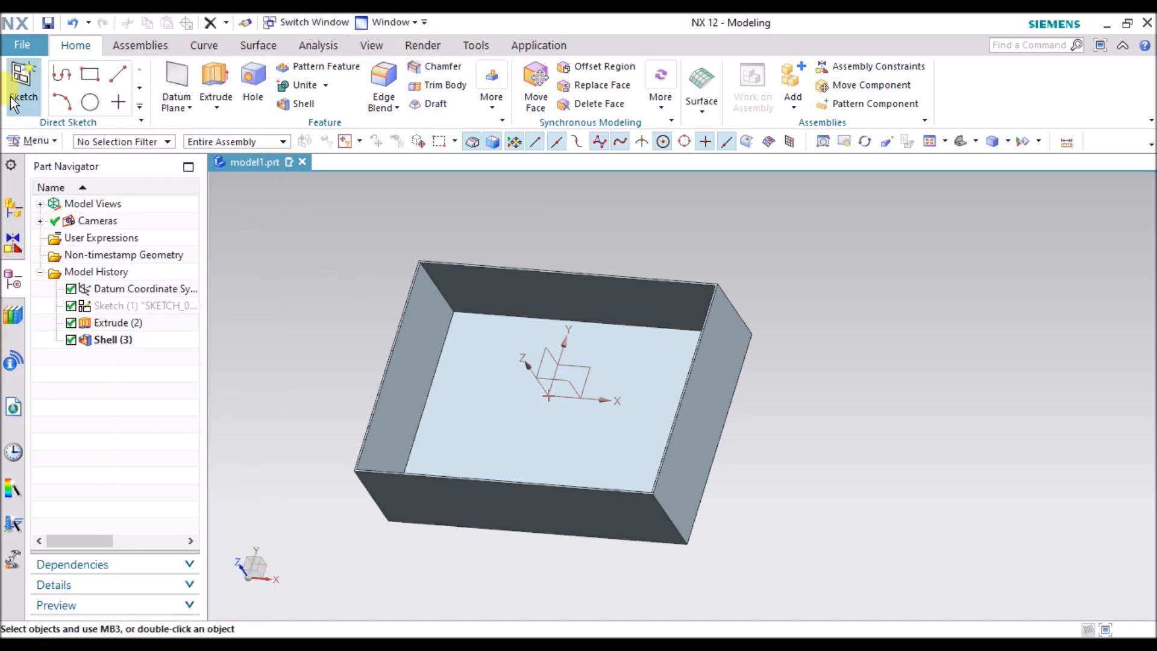
left_click(25, 142)
mouse_move(59, 222)
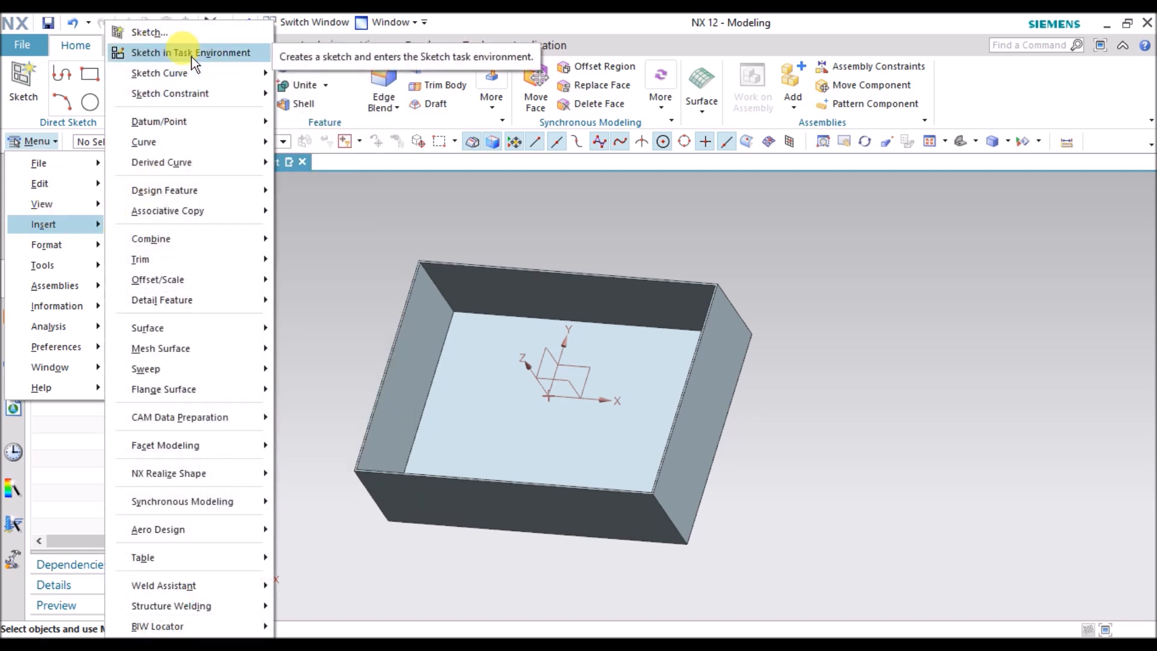
left_click(337, 277)
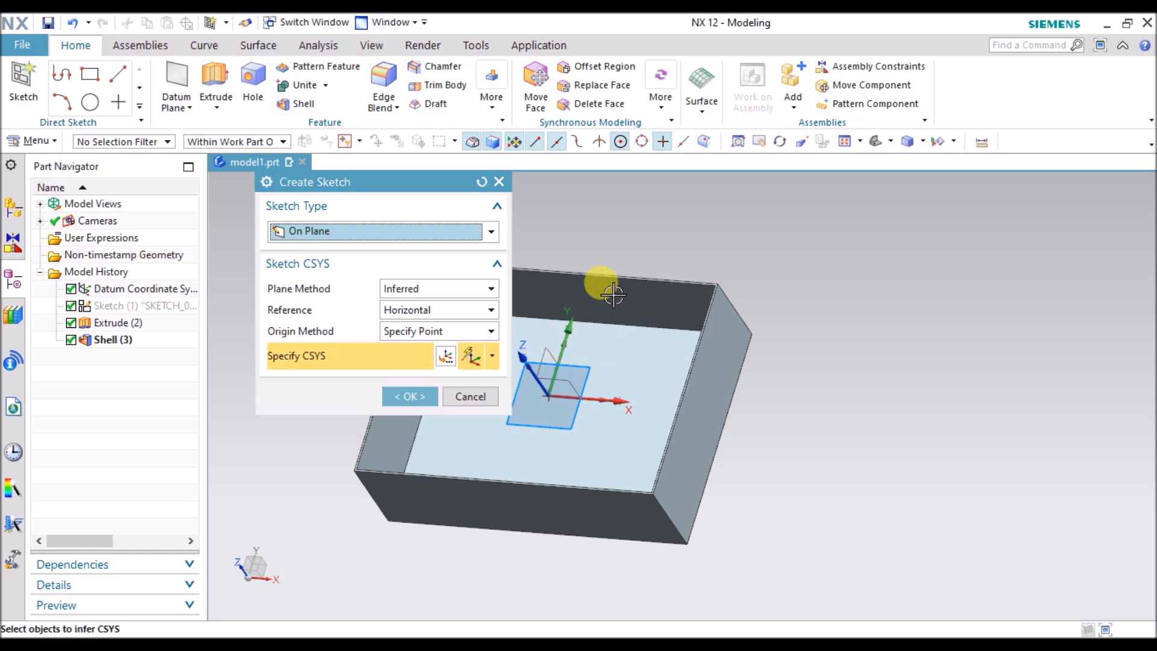
Start a sketch on the inside bottom face of the shelled box.
scroll(613, 294, "up", 3)
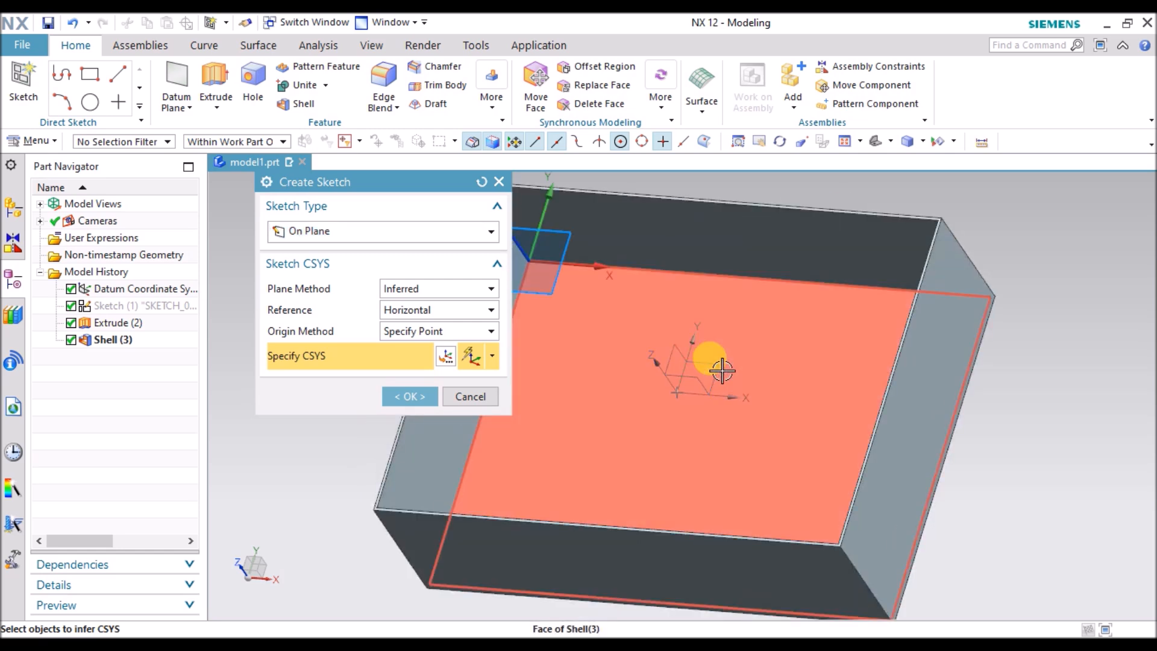
left_click(720, 364)
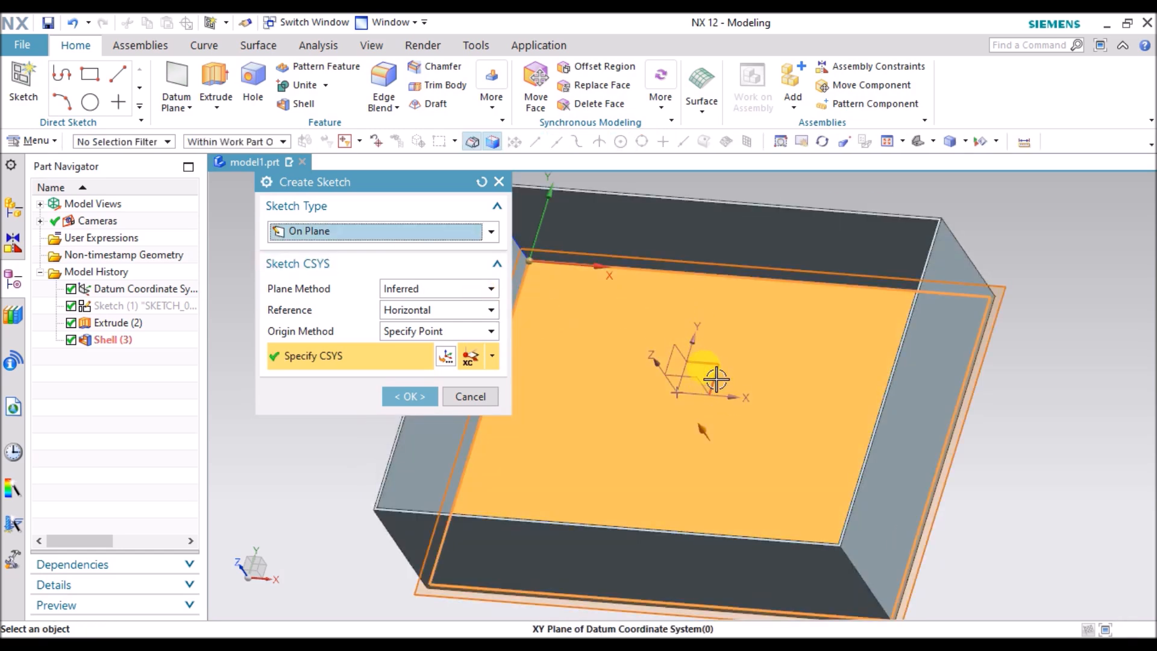
scroll(717, 379, "down", 3)
scroll(543, 305, "down", 2)
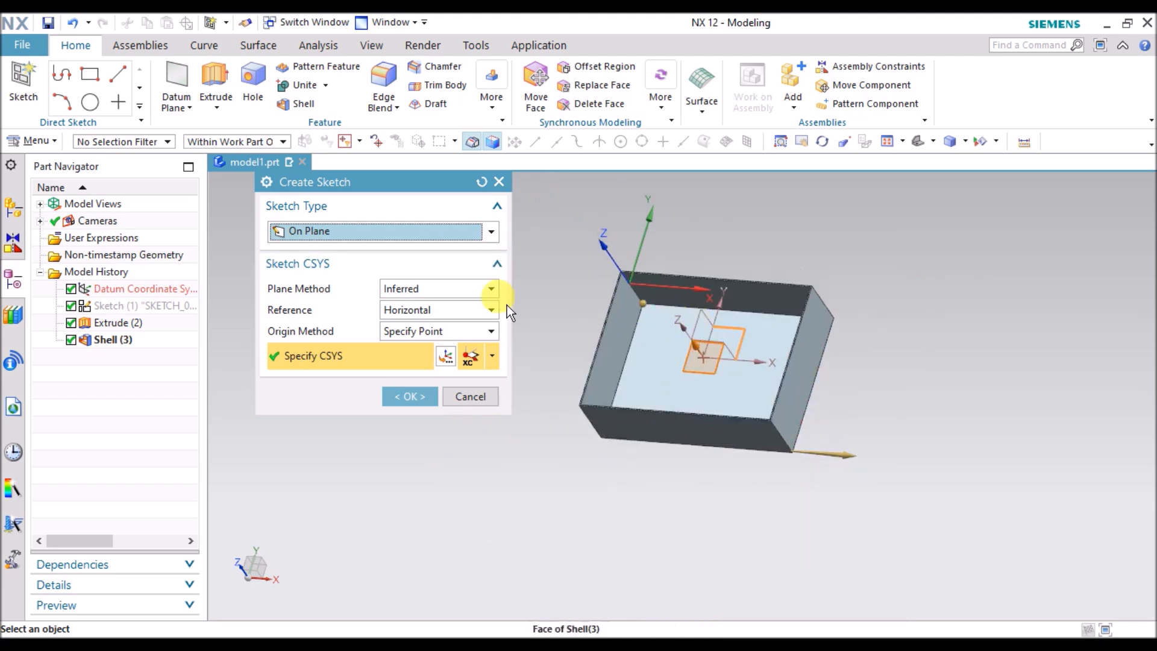
left_click(402, 396)
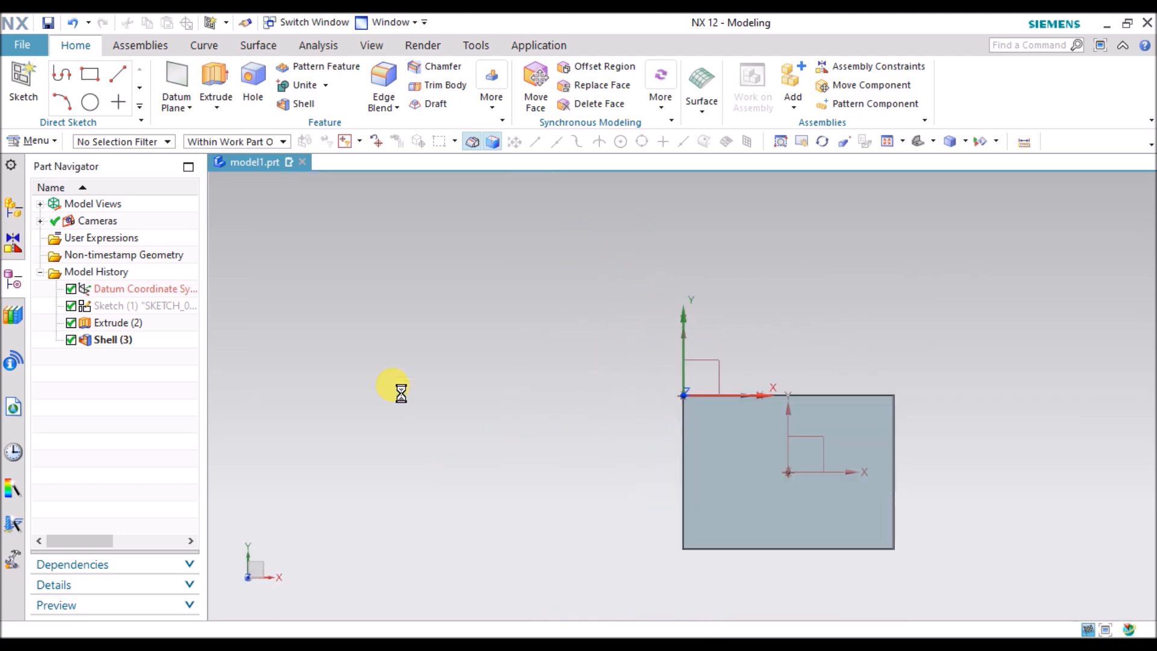
Sketch a rectangle about 45 mm wide and 25 mm high on the box's bottom face and finish the sketch.
left_click(128, 77)
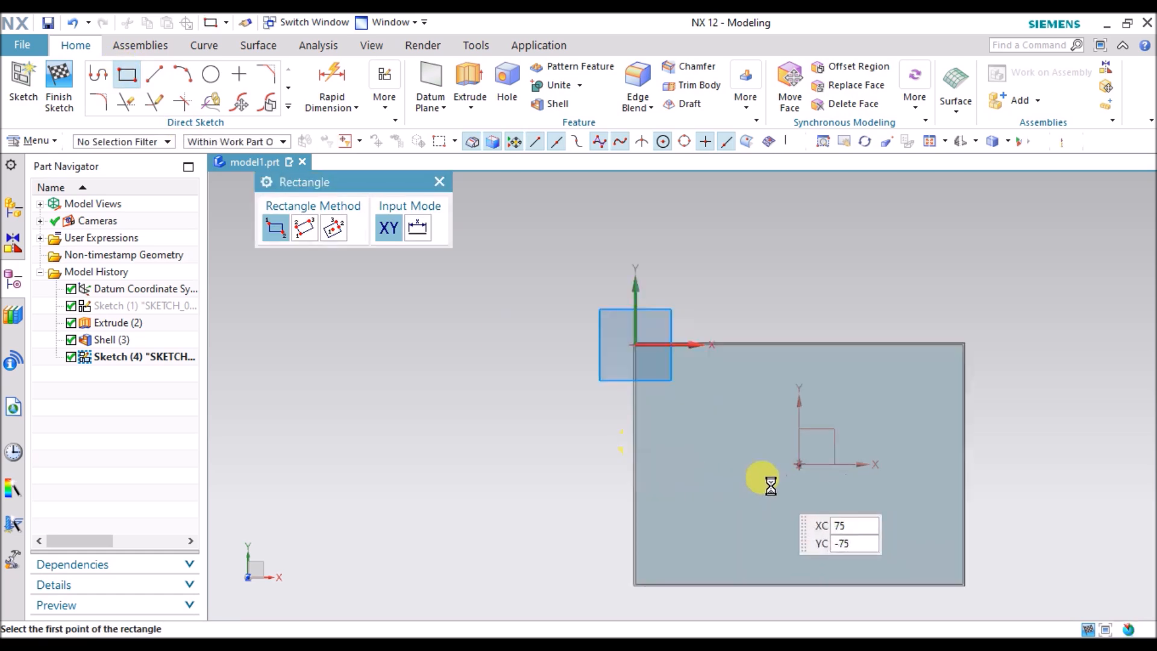
left_click(713, 414)
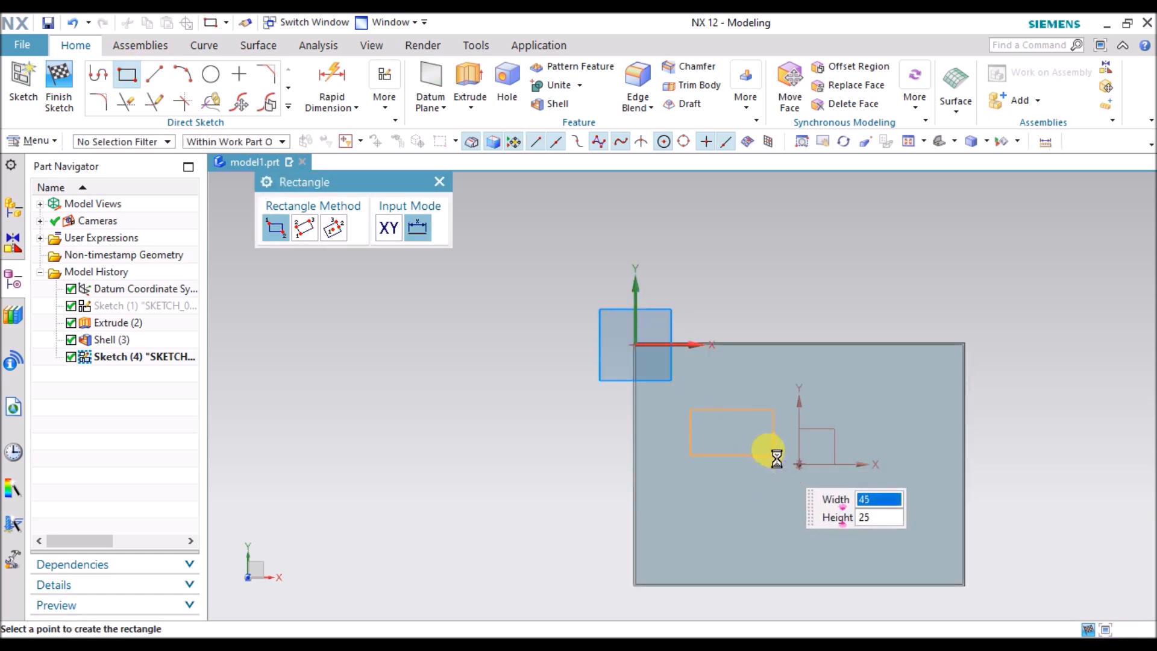
left_click(774, 455)
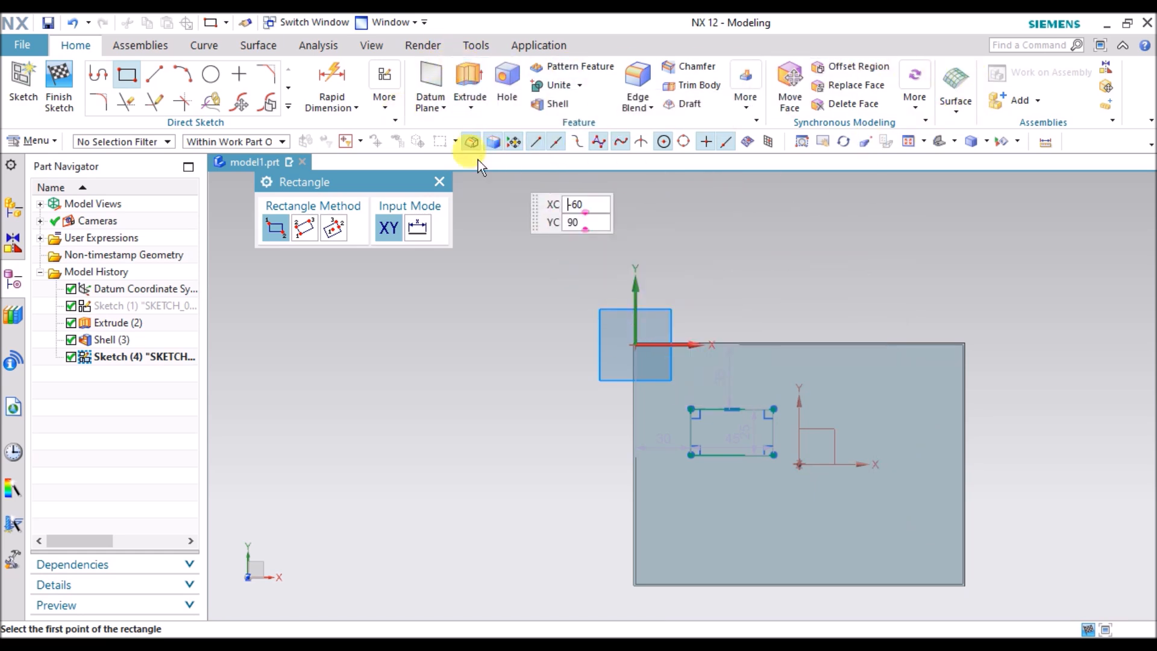
left_click(46, 89)
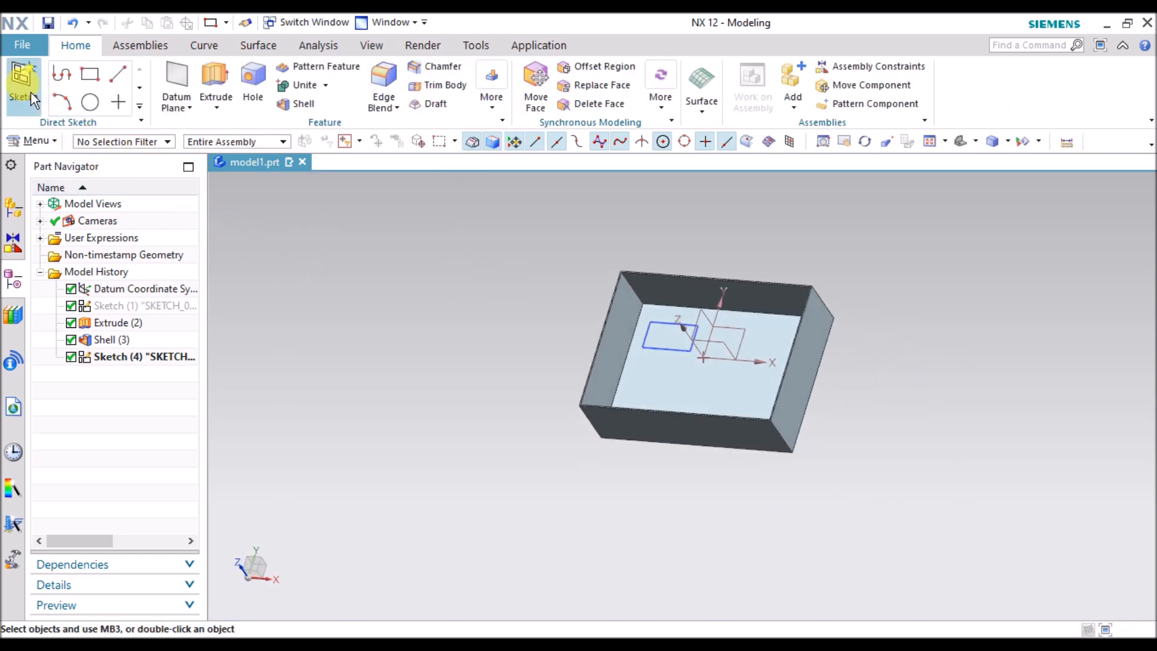
Start a new sketch on the XY plane of the datum coordinate system.
left_click(499, 180)
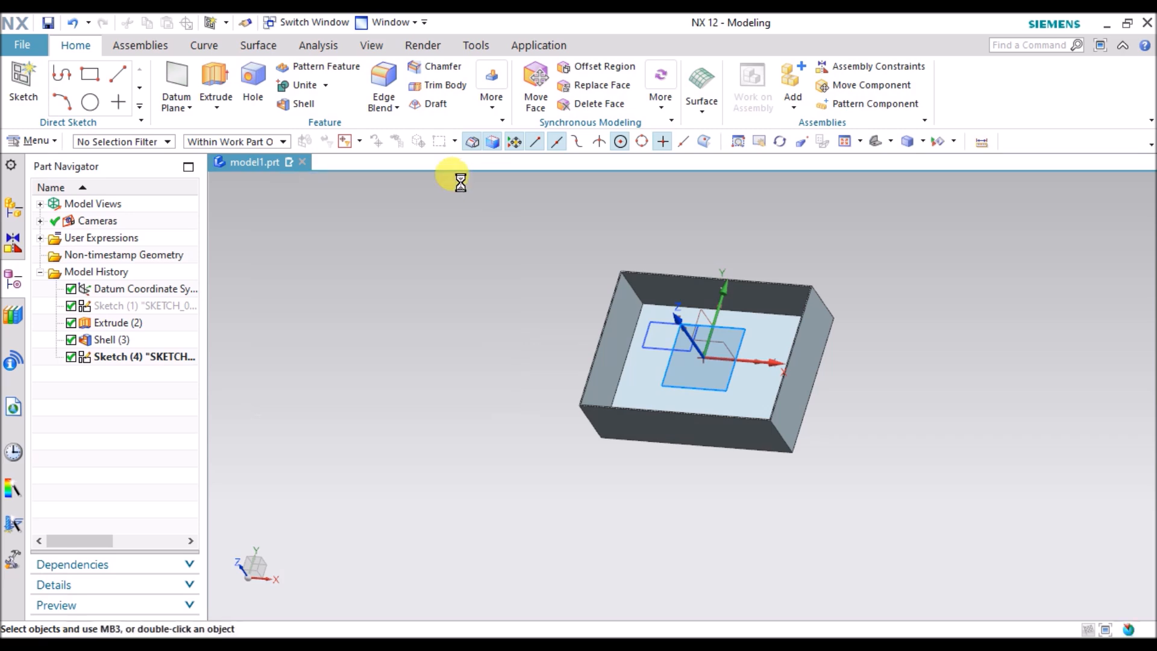
left_click(33, 147)
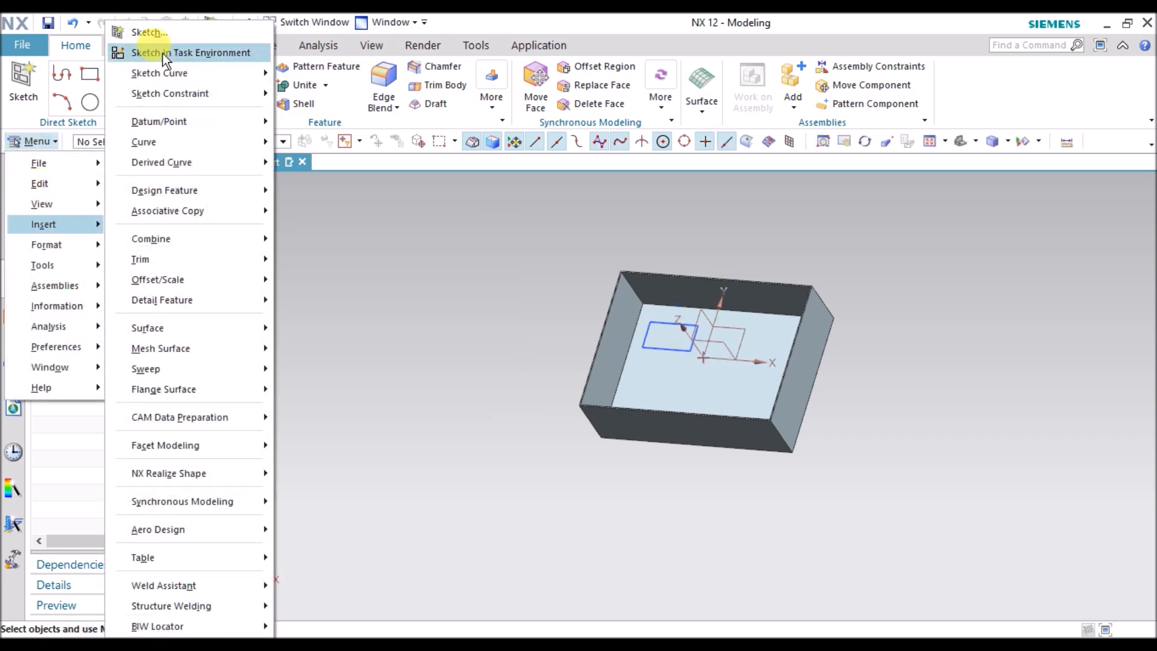
left_click(163, 52)
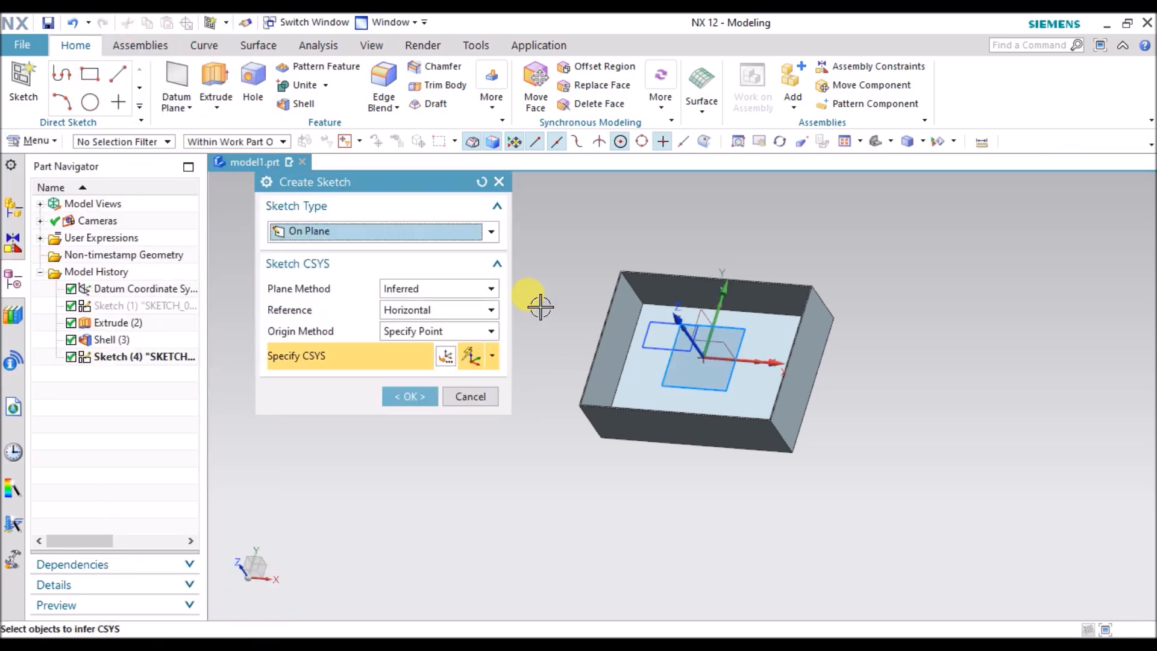
scroll(753, 340, "up", 3)
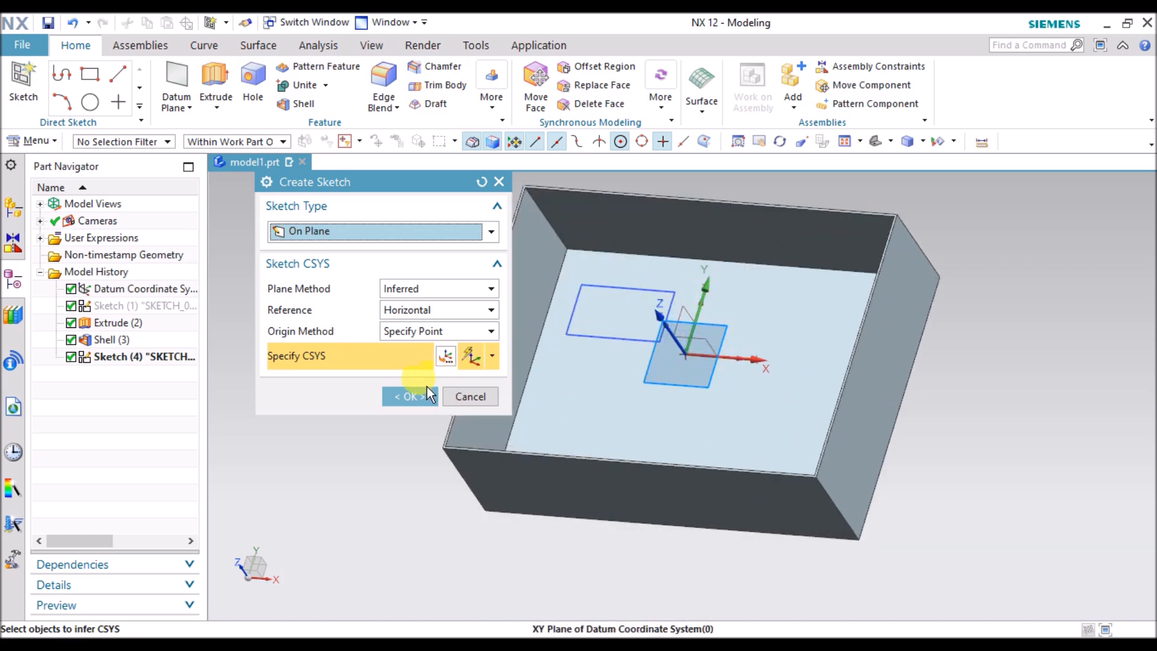
left_click(427, 388)
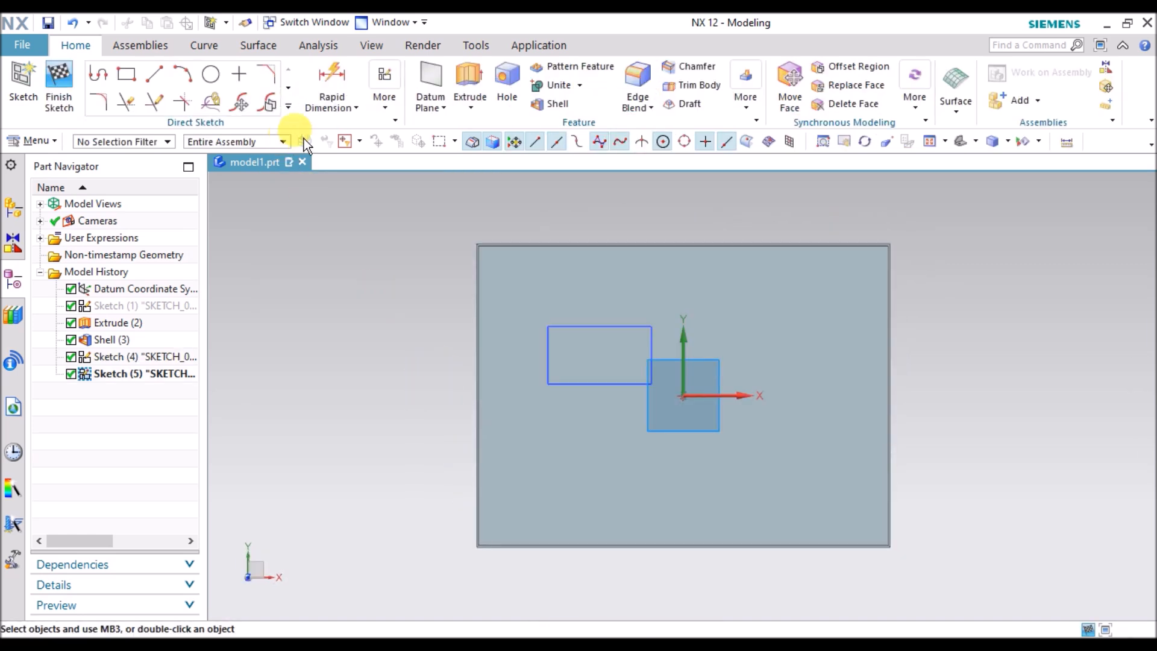
Sketch a circle inside the box outline, centred about 48 mm along X and 38 mm along Y from the origin.
left_click(215, 77)
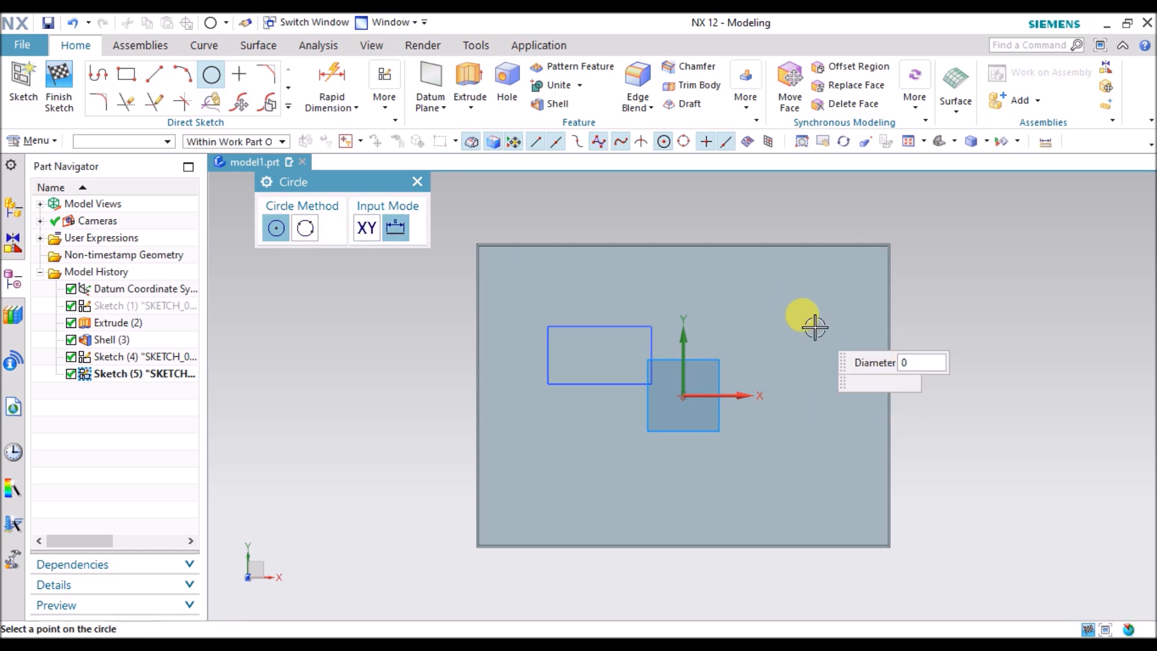
left_click(794, 307)
left_click(824, 338)
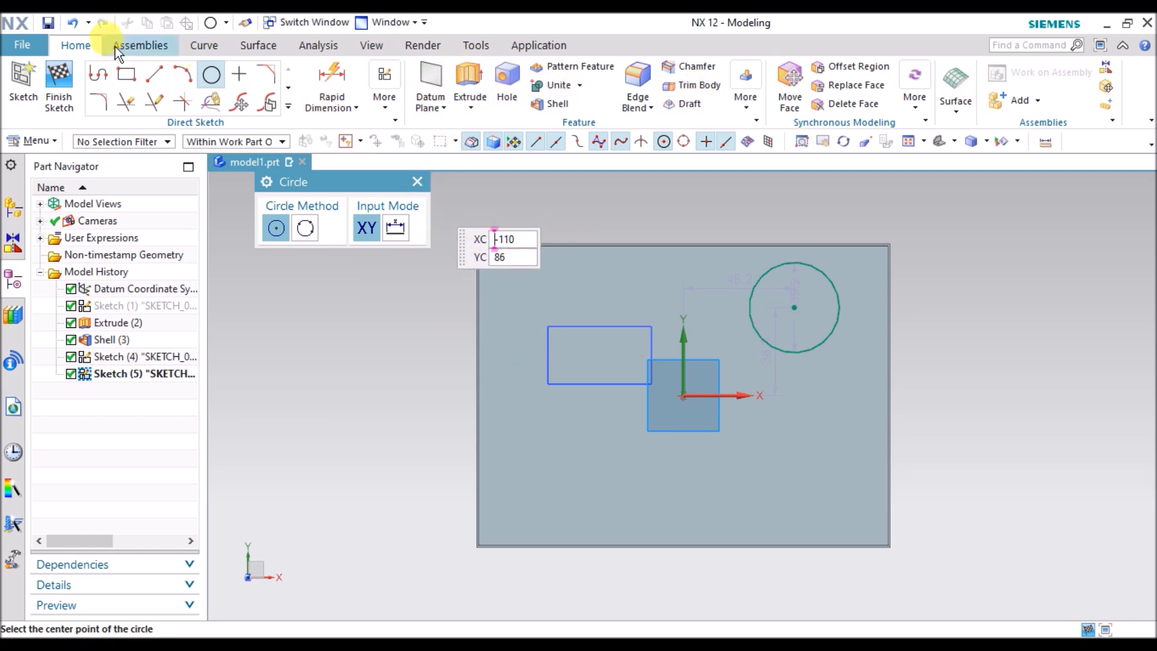
left_click(140, 46)
left_click(259, 45)
left_click(75, 45)
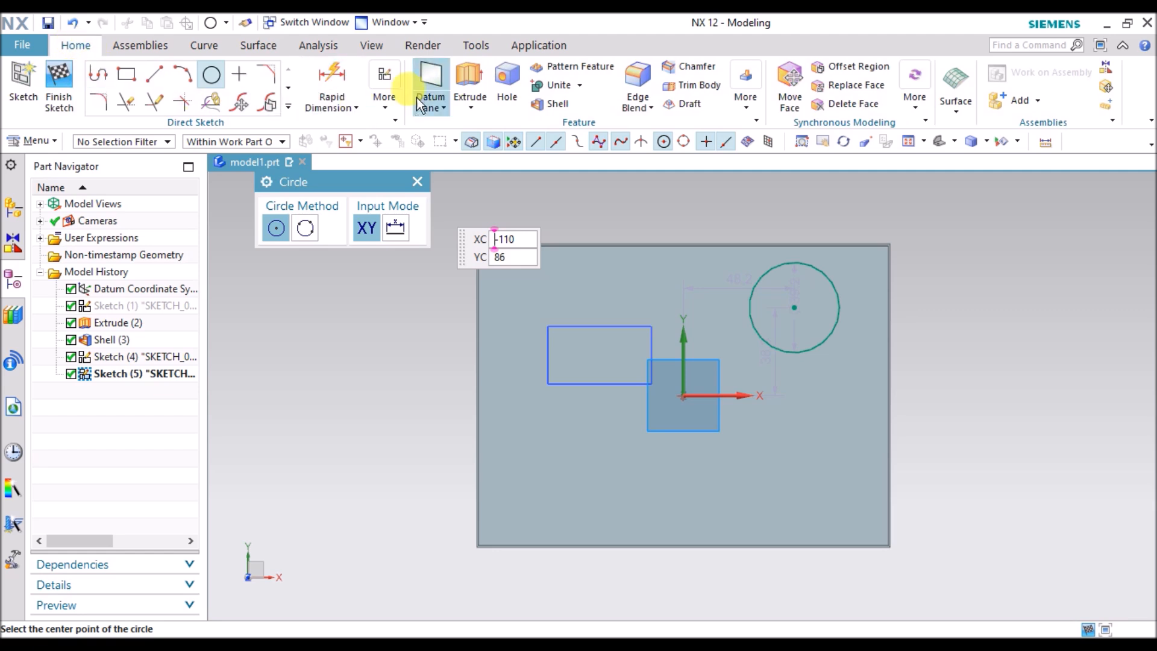
Extrude the circle from -35 mm to 80 mm with the Boolean set to None.
left_click(461, 77)
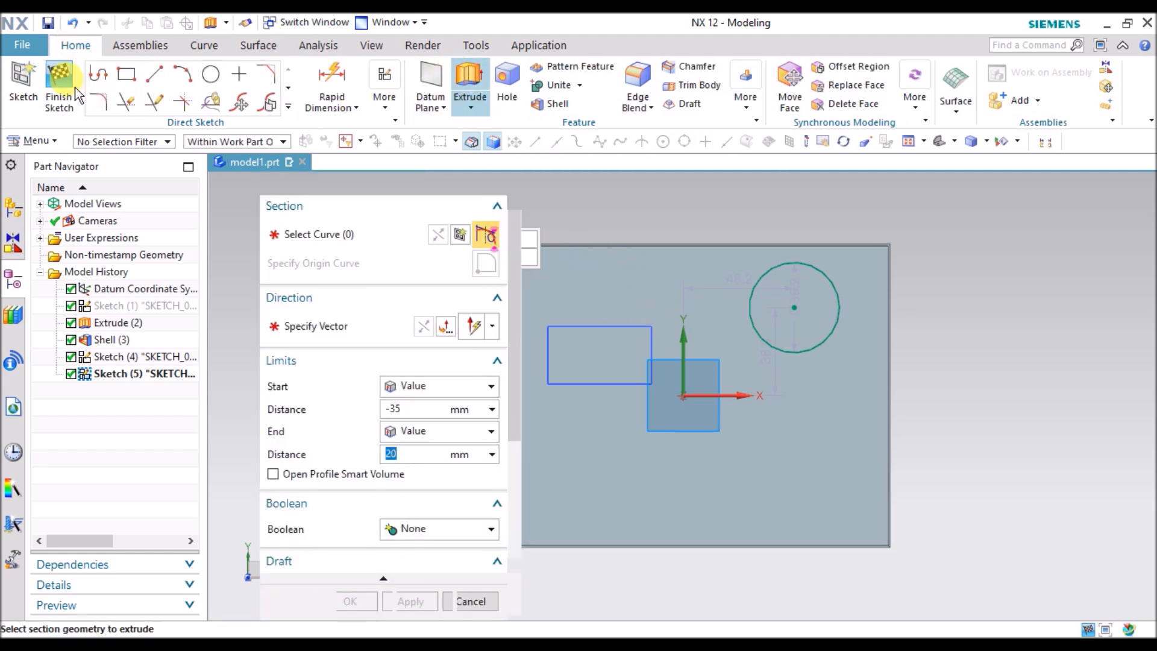
scroll(692, 337, "down", 3)
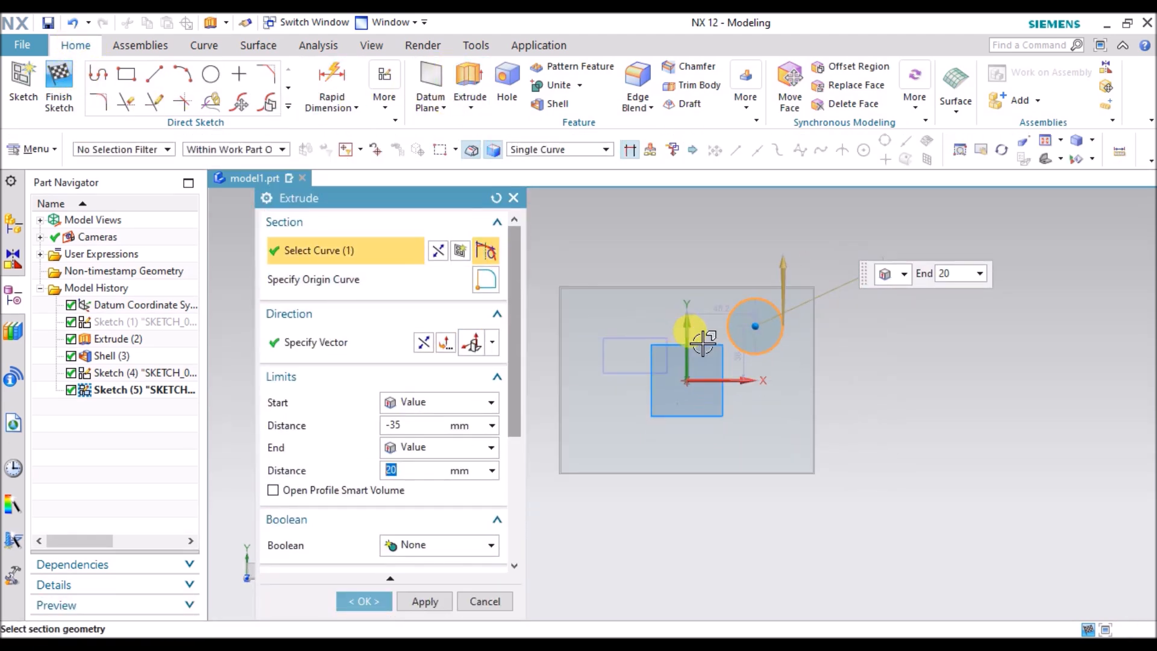
middle_click_drag(674, 335, 764, 362)
mouse_move(738, 286)
middle_mouse_down()
mouse_move(711, 259)
mouse_move(731, 259)
mouse_move(747, 299)
middle_mouse_up()
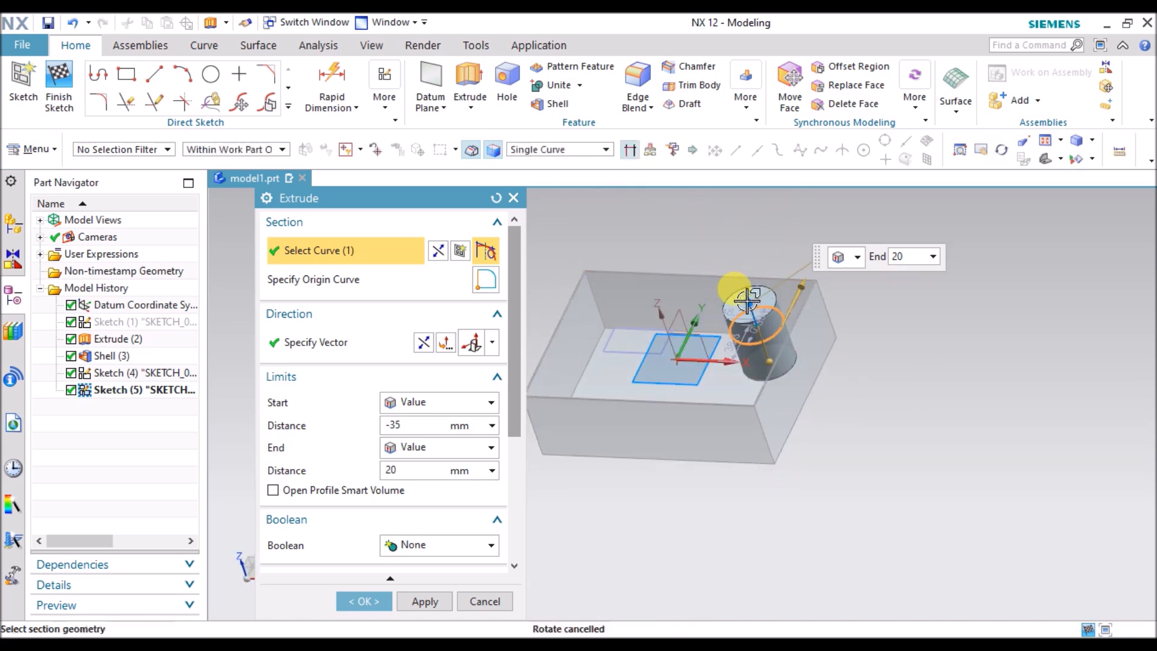
left_click_drag(740, 288, 711, 227)
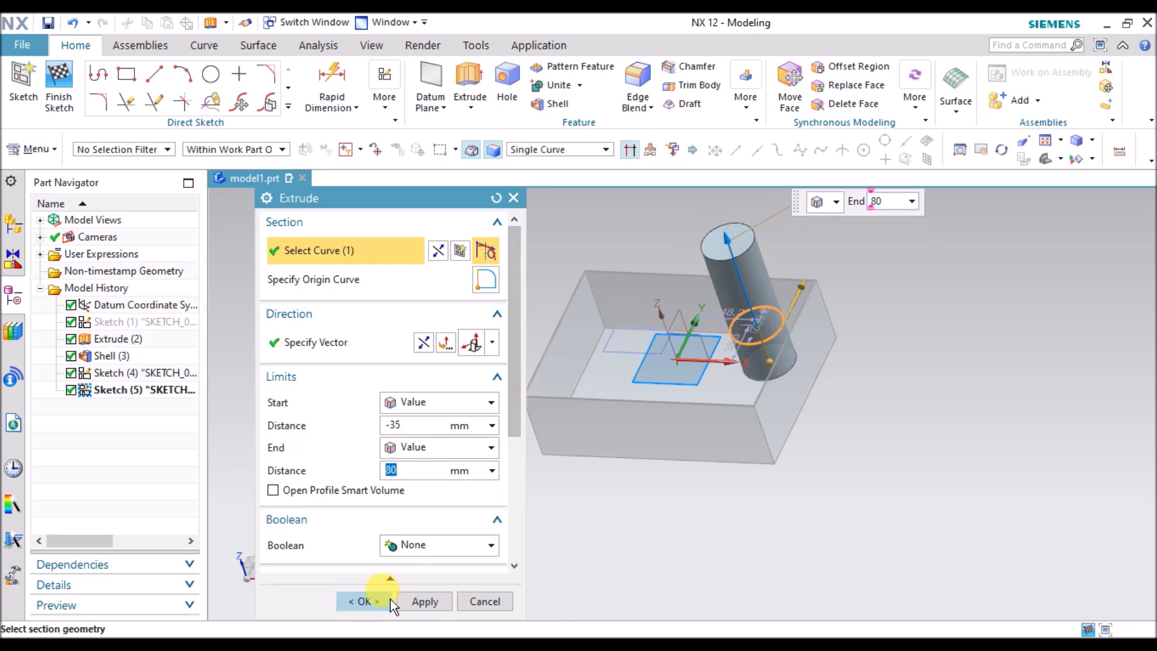
left_click(386, 600)
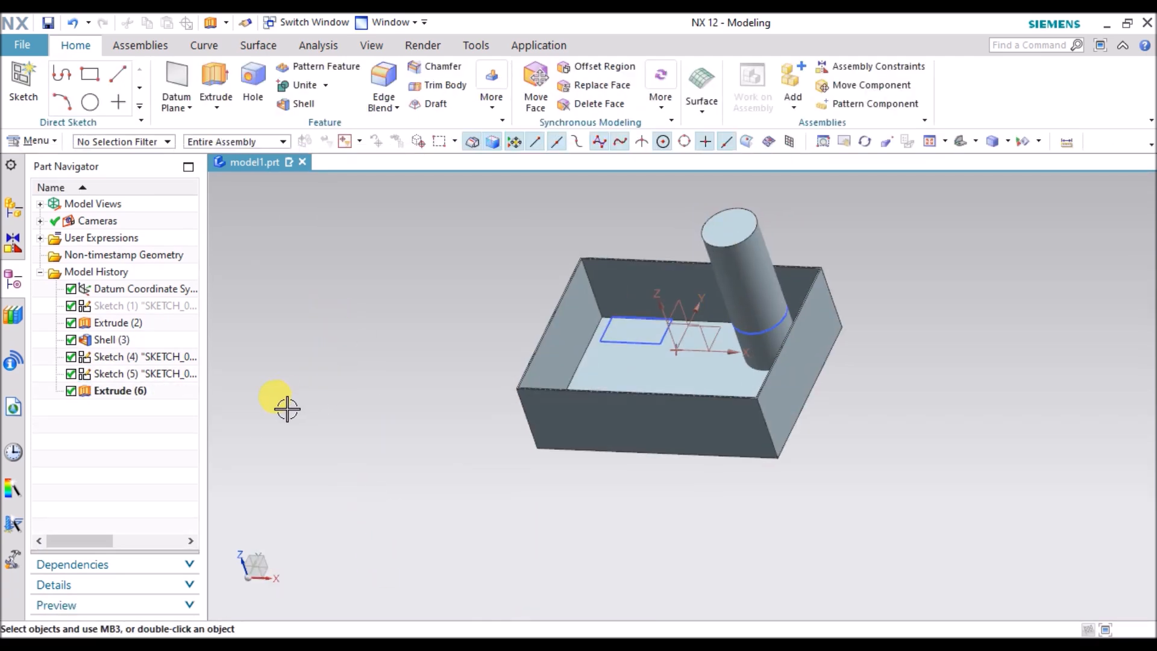
Check the cylinder's extrude settings without changing them, then delete the cylinder's extrude feature.
scroll(749, 323, "up", 1)
left_click(133, 393)
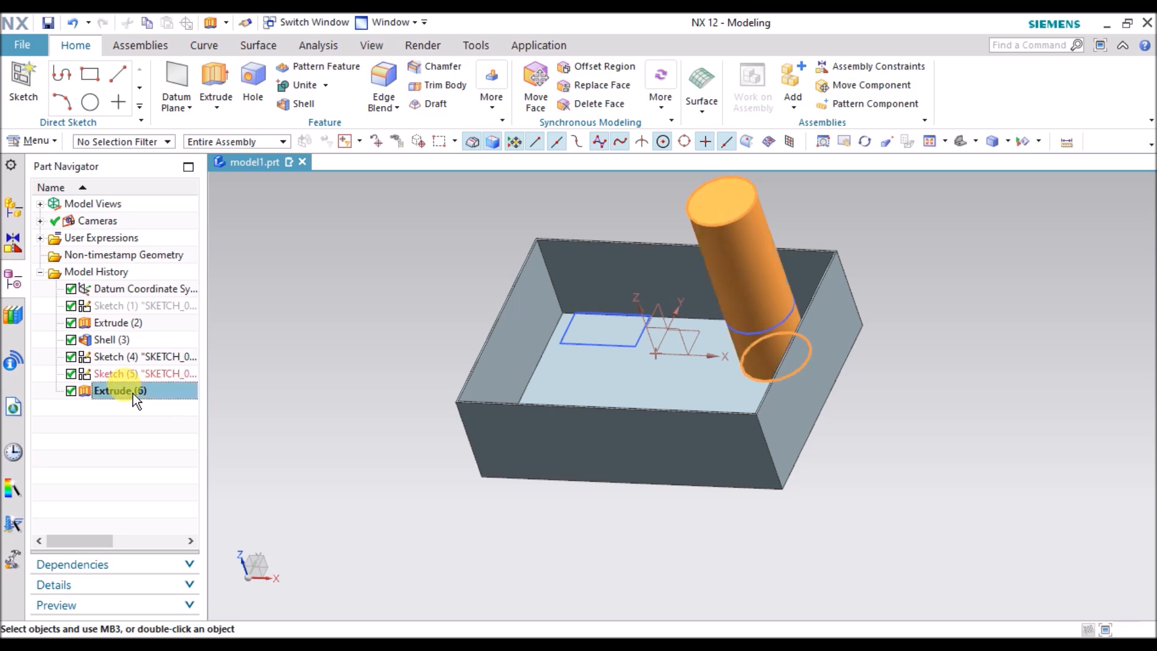
double_click(132, 391)
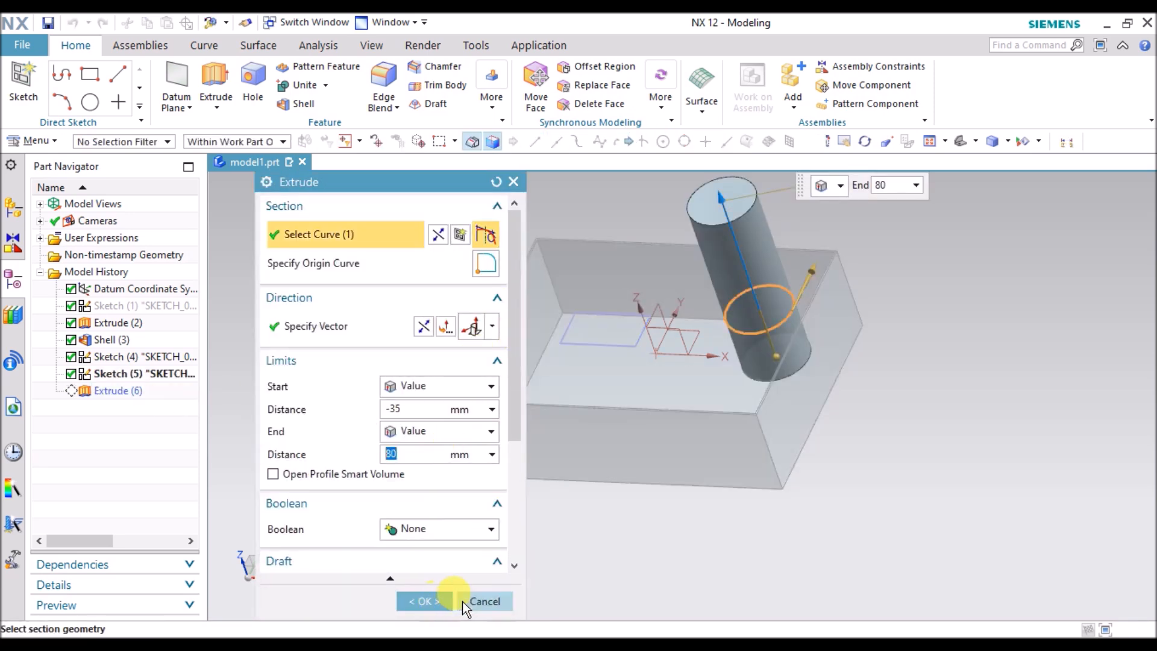
left_click(465, 602)
left_click(108, 393)
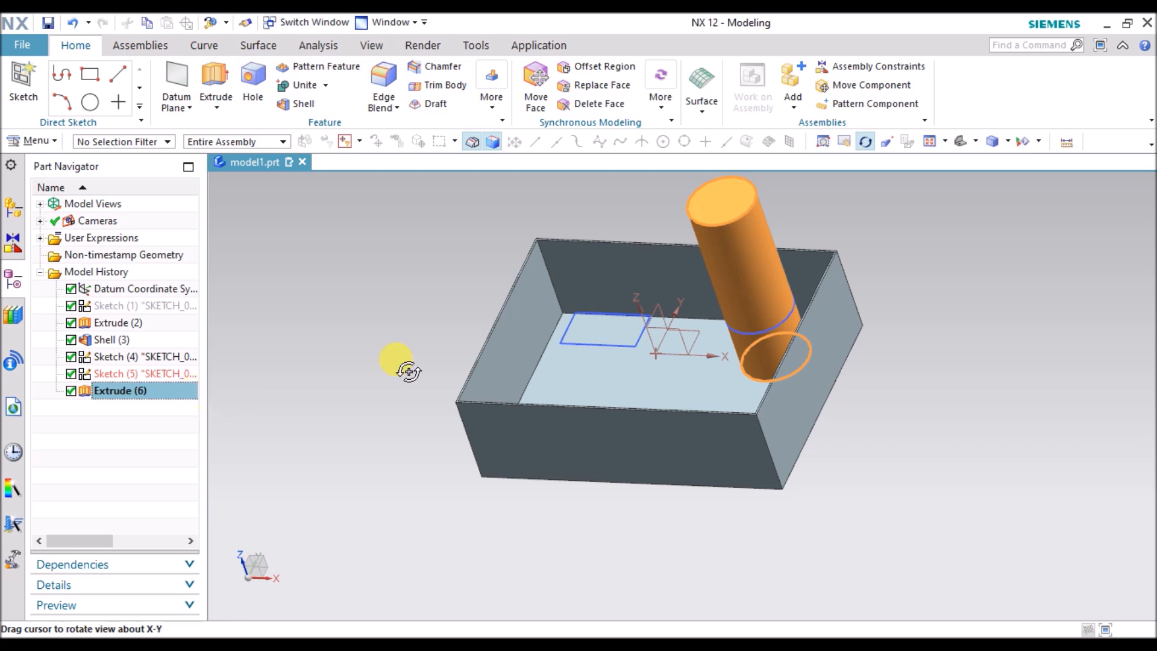
scroll(312, 304, "down", 2)
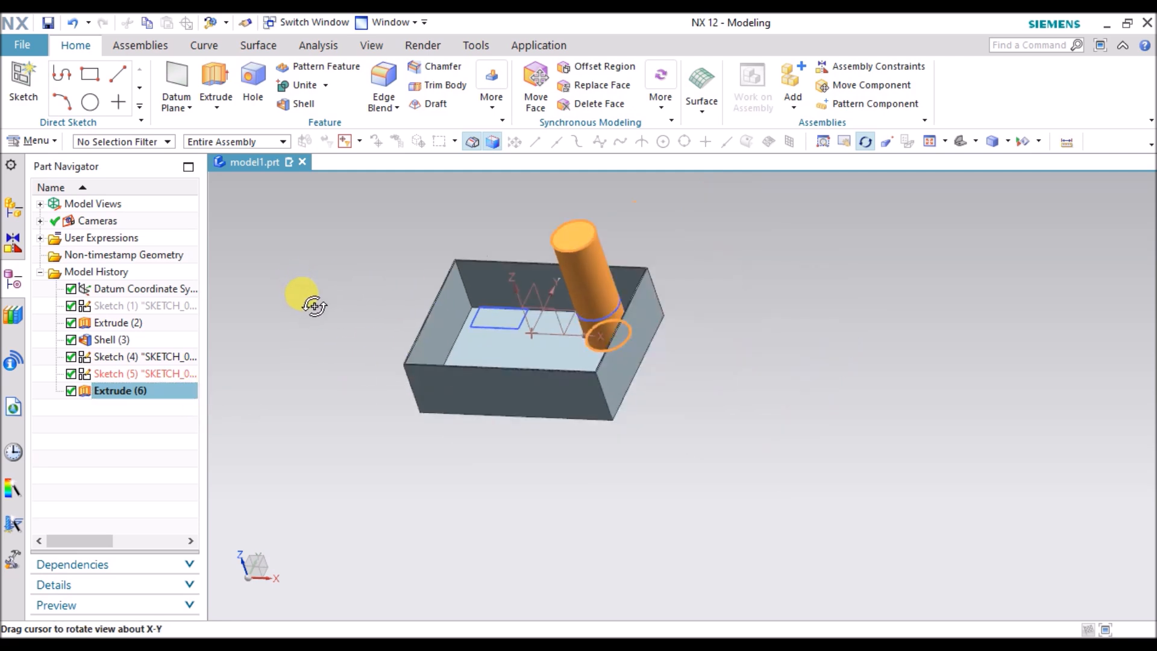
key("Escape")
key("Delete")
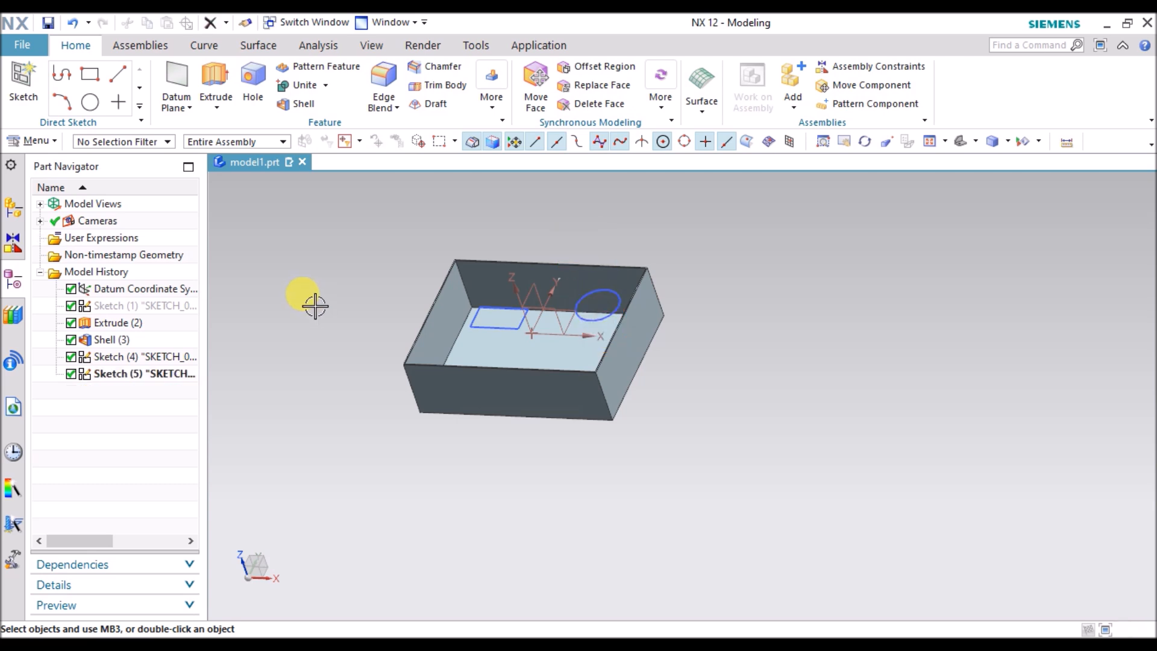
Open the circle's sketch for editing and delete the circle from it.
scroll(219, 395, "up", 2)
left_click(151, 356)
left_click(154, 374)
left_click(149, 357)
left_click(153, 374)
left_click(149, 357)
left_click(153, 374)
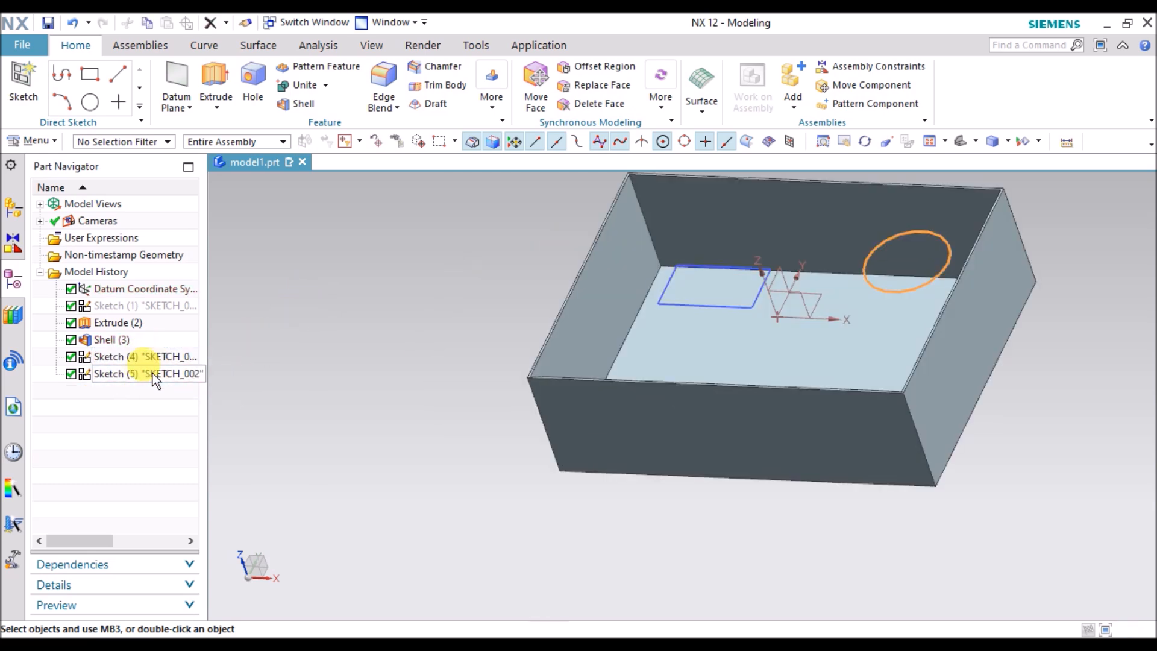
double_click(153, 374)
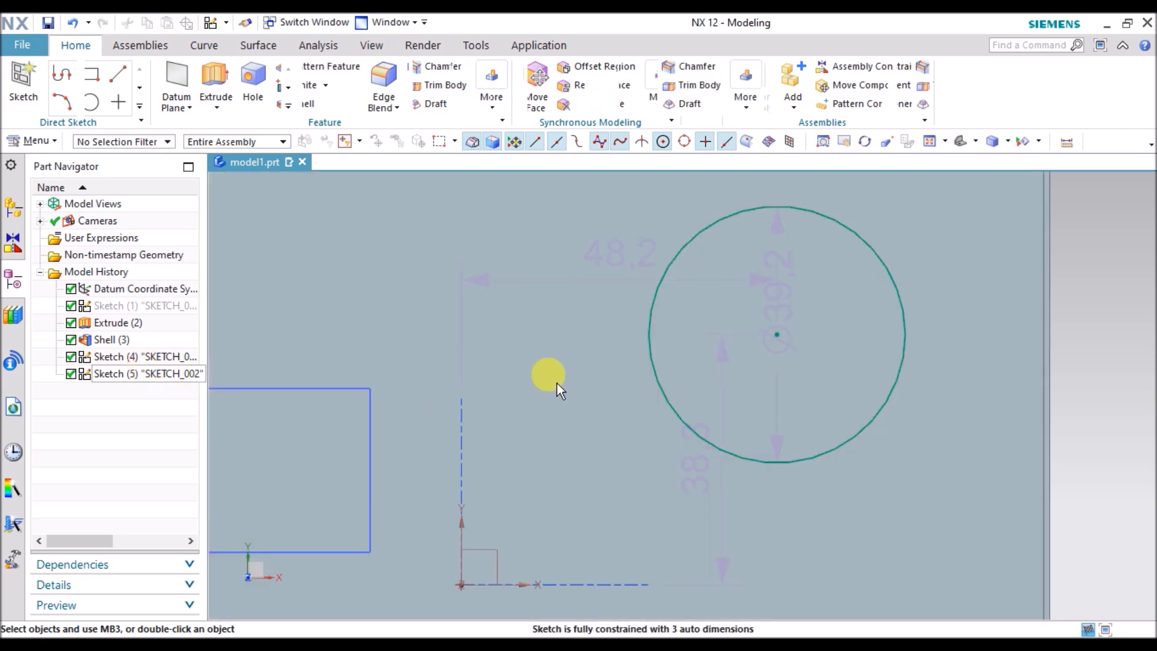
key("Delete")
scroll(693, 307, "down", 3)
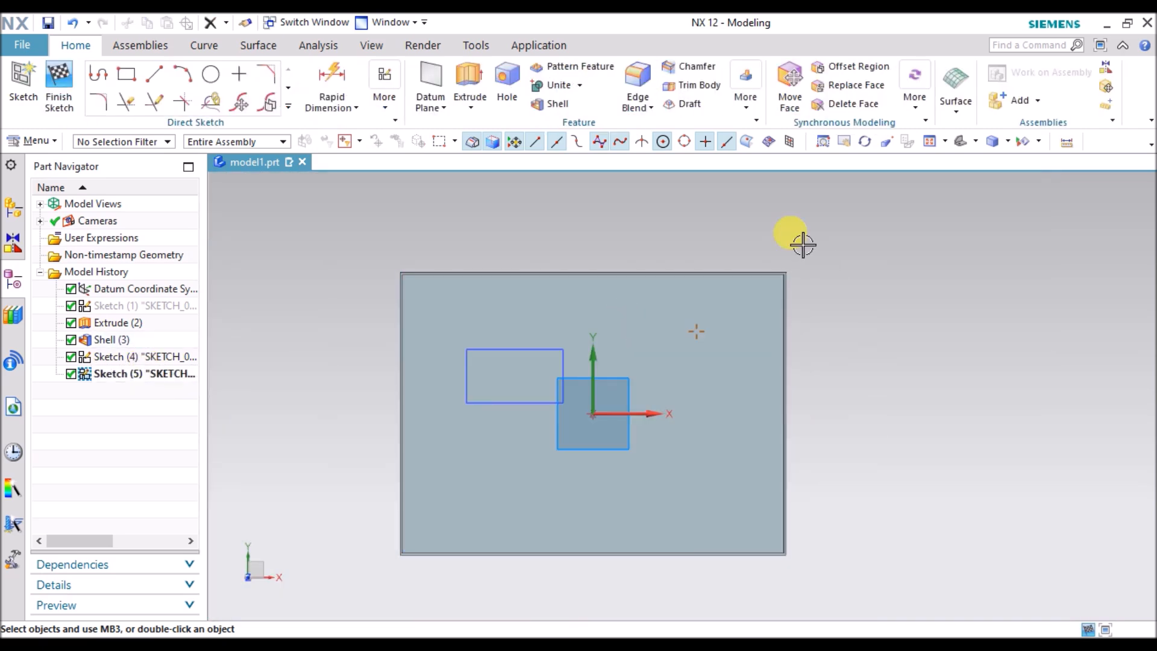
Apply a 2 mm edge blend to the inner bottom edge along the box's back wall.
mouse_move(654, 245)
middle_mouse_down()
mouse_move(640, 207)
mouse_move(624, 203)
middle_mouse_up()
left_click(470, 78)
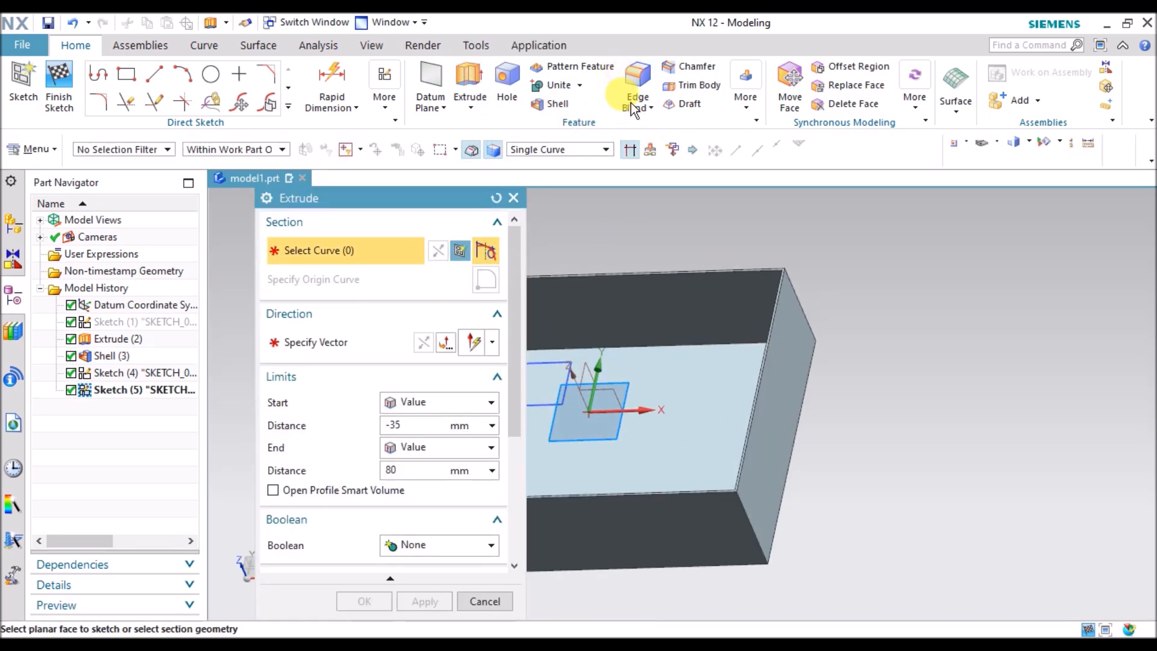
left_click(633, 104)
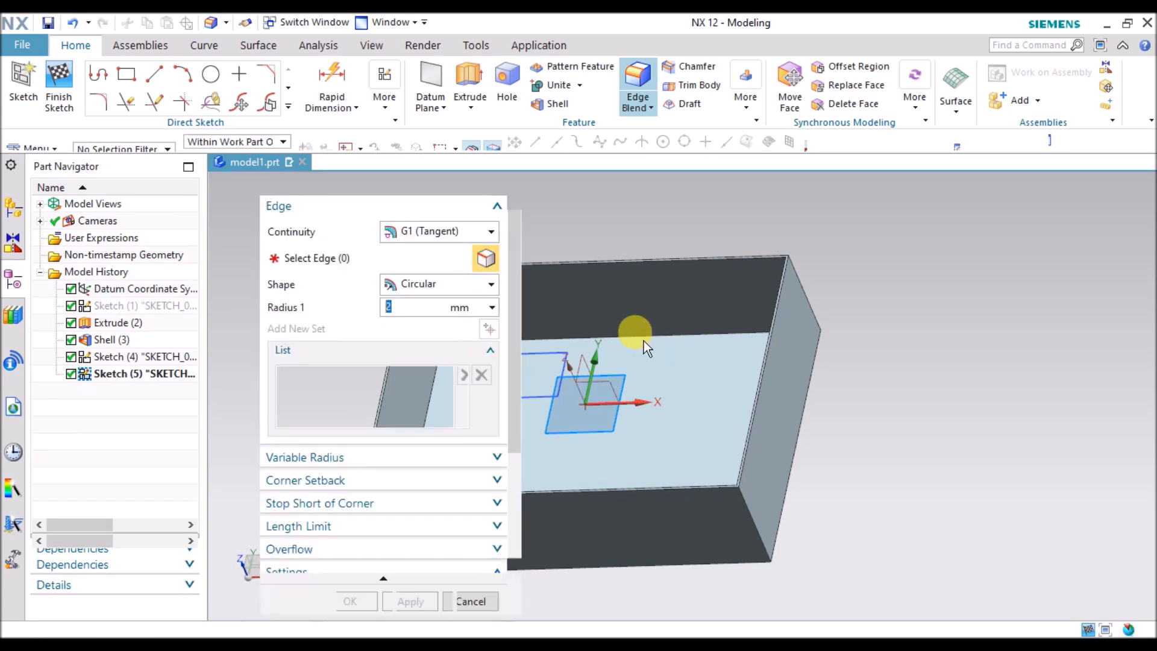
scroll(640, 332, "up", 5)
left_click(699, 349)
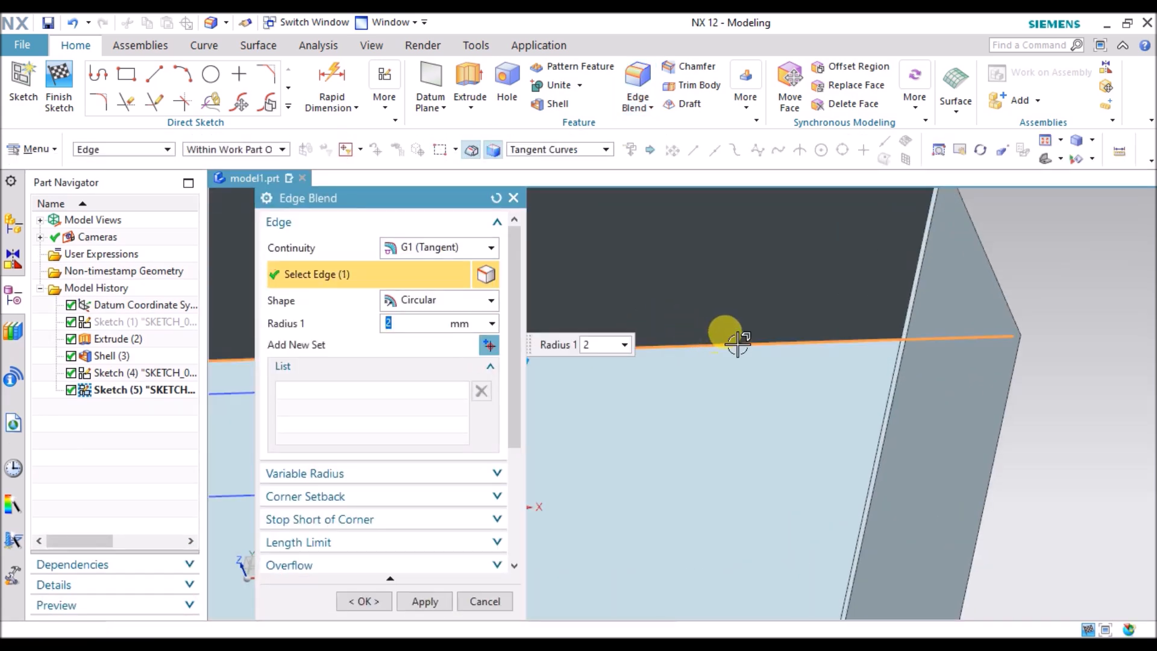
scroll(774, 332, "down", 5)
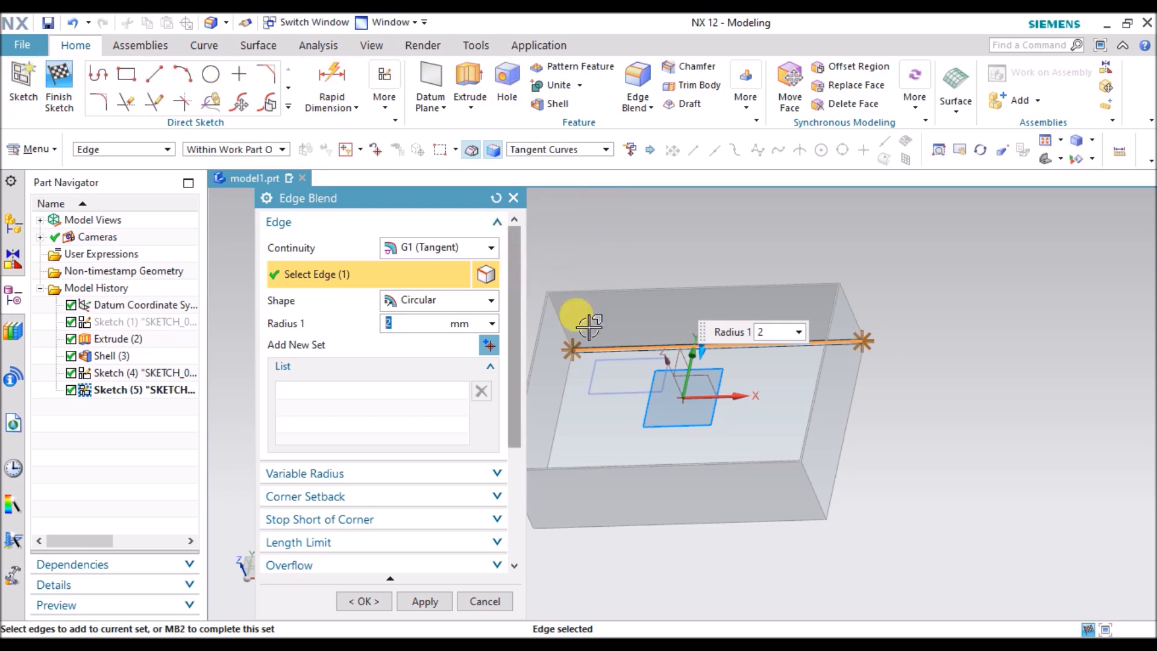
scroll(564, 350, "up", 5)
scroll(632, 326, "down", 5)
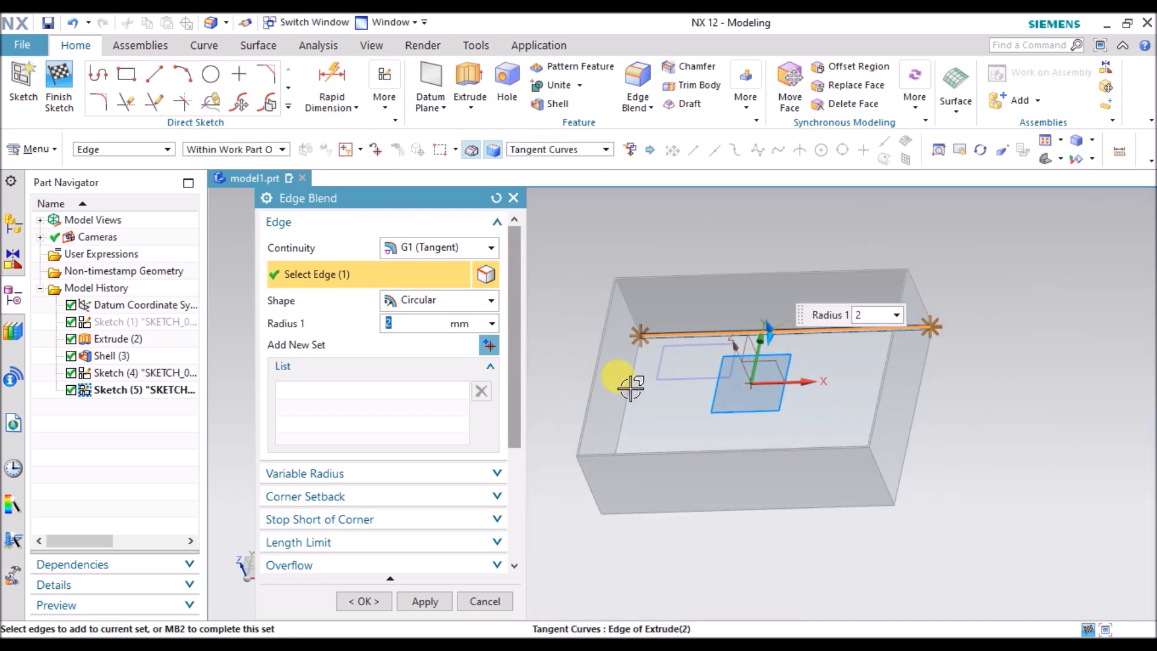
left_click(367, 599)
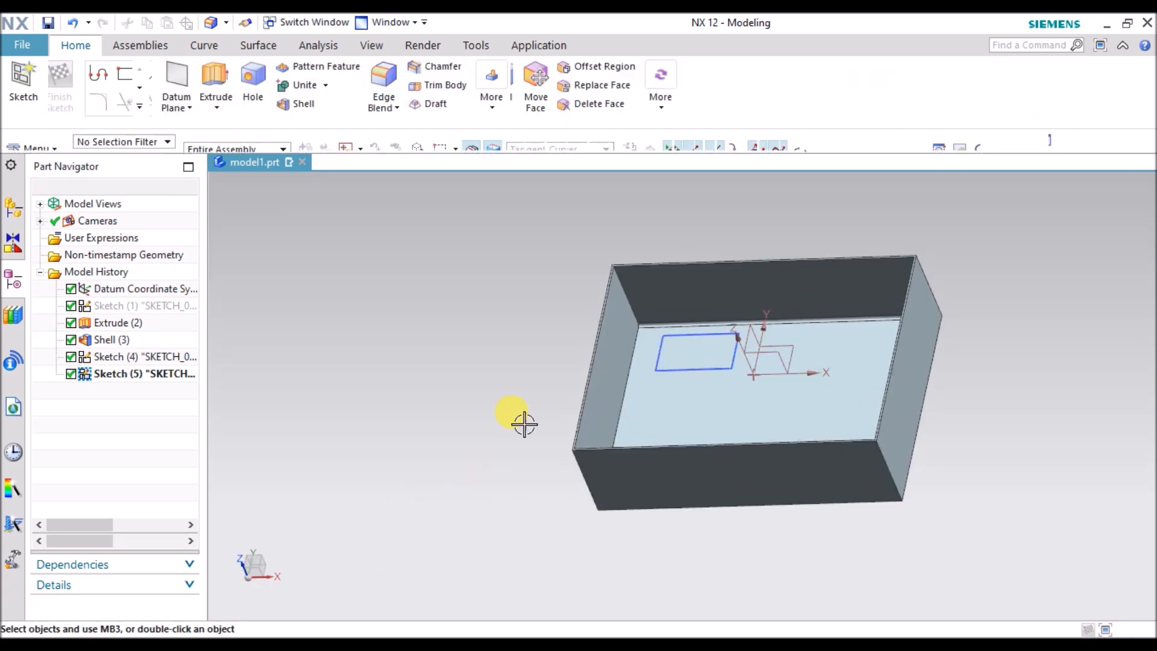
Reopen the emptied second sketch on the XY plane, Sketch (5), for editing.
scroll(646, 263, "up", 2)
left_click(128, 373)
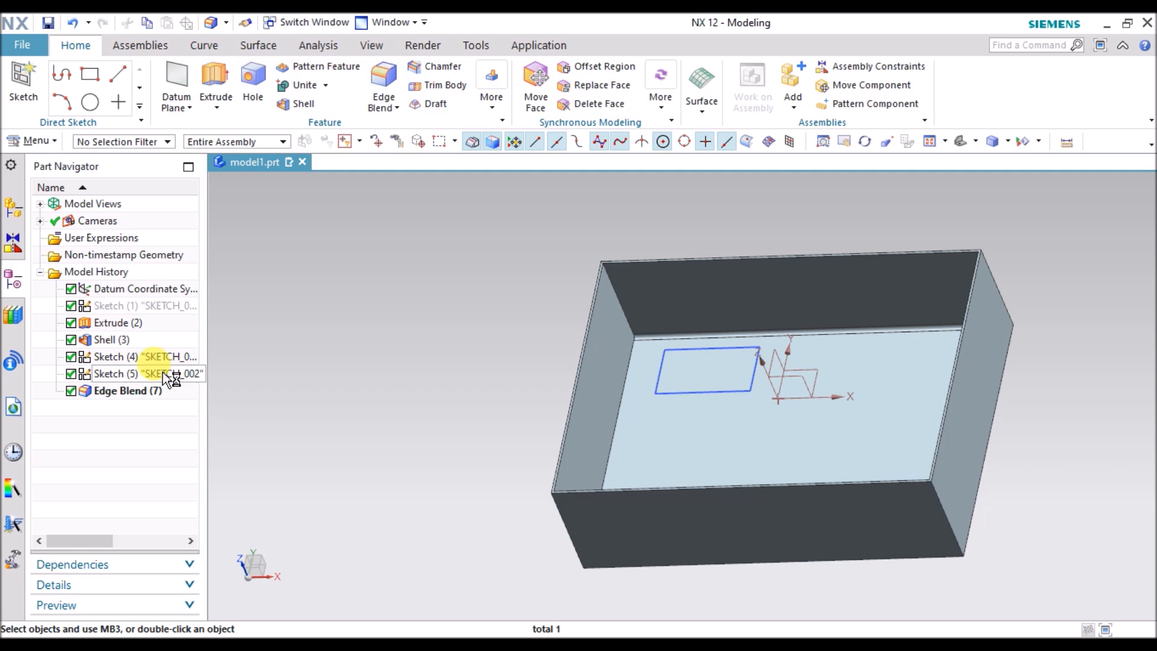
left_click(310, 351)
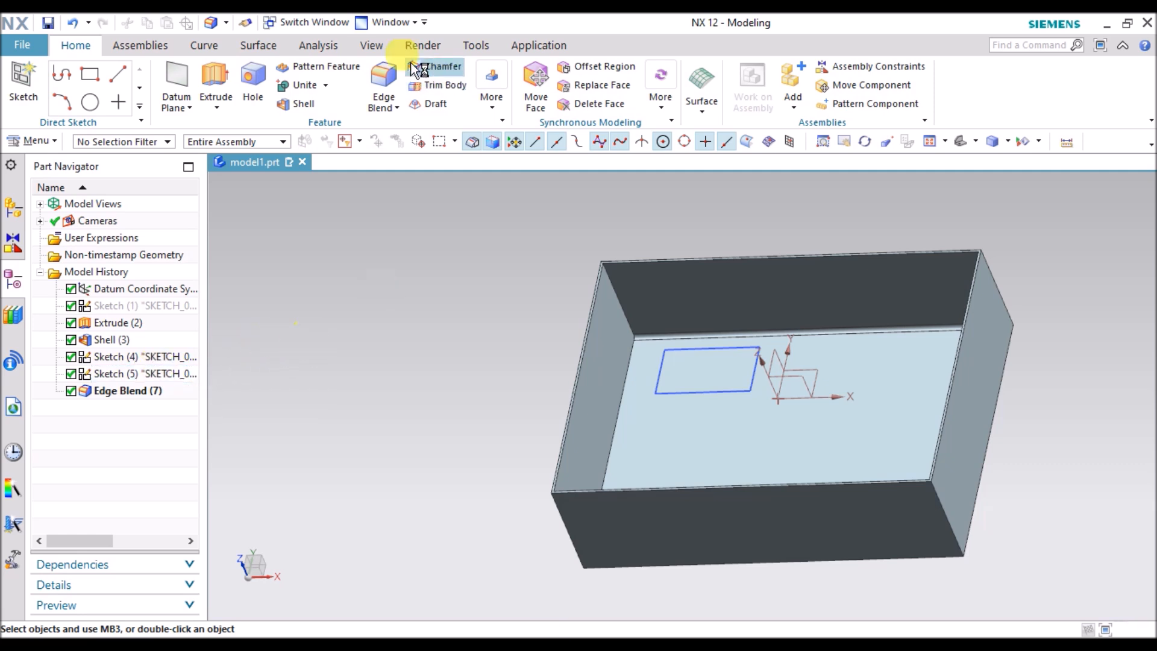
double_click(158, 375)
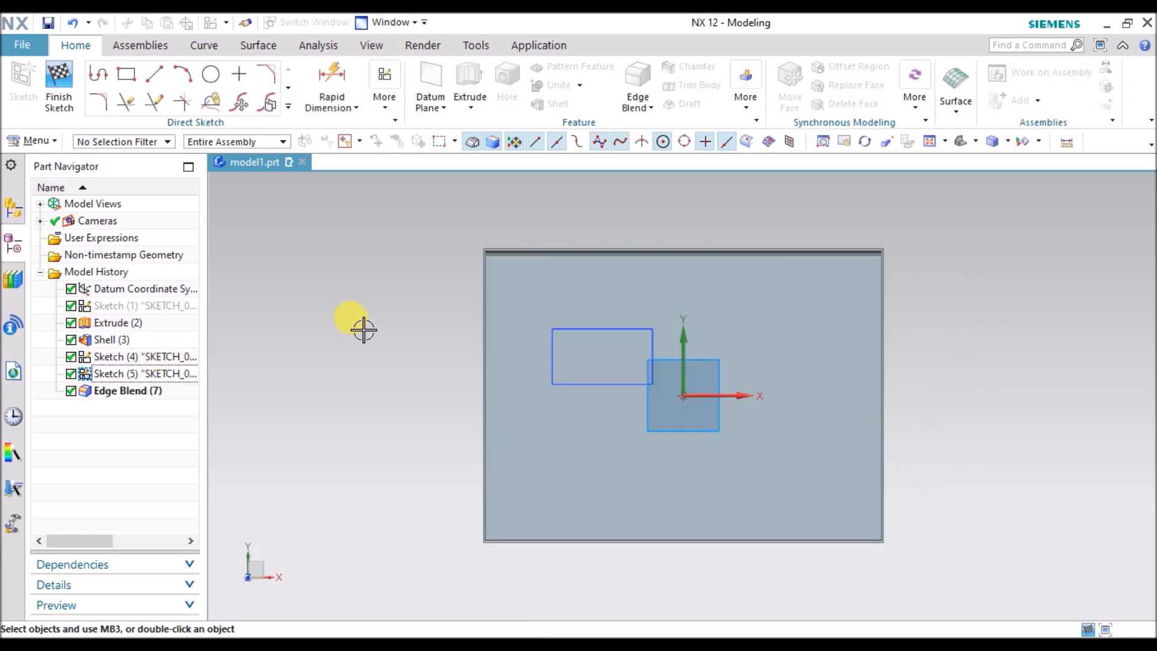
Sketch a circle centred about -42 mm along X and -20 mm along Y from the origin, and finish the sketch.
key("F6")
key("Escape")
key("F7")
left_click_drag(388, 320, 268, 124)
left_click(221, 84)
left_click(580, 418)
left_click(600, 431)
key("Escape")
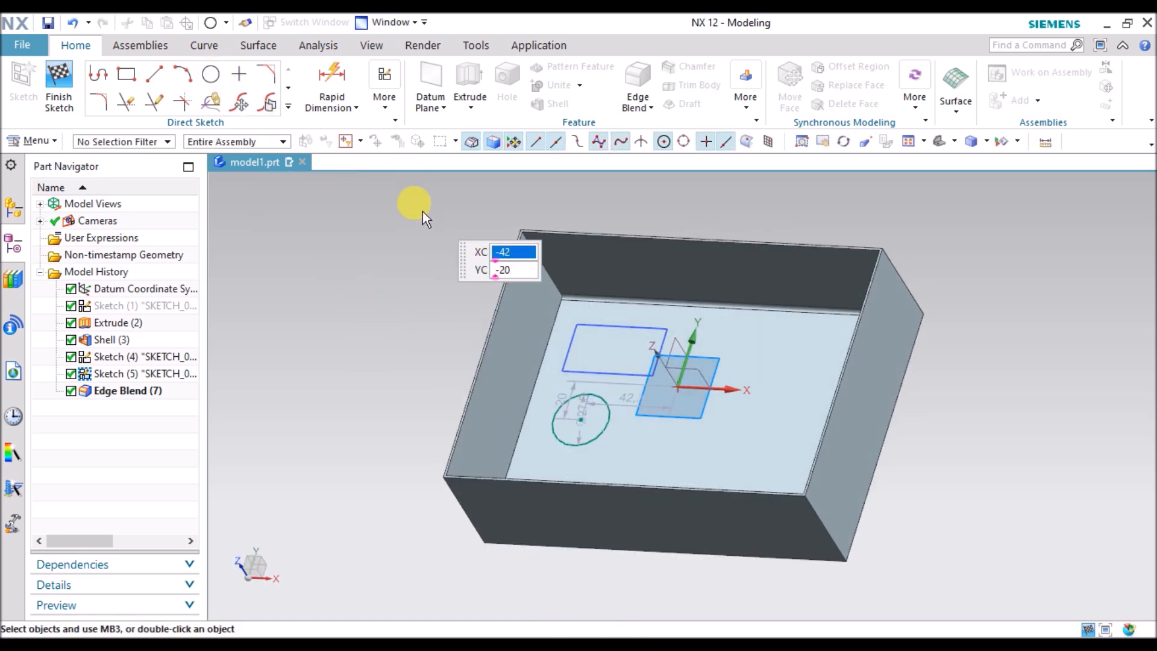
right_click(459, 224)
left_click(459, 224)
key("F7")
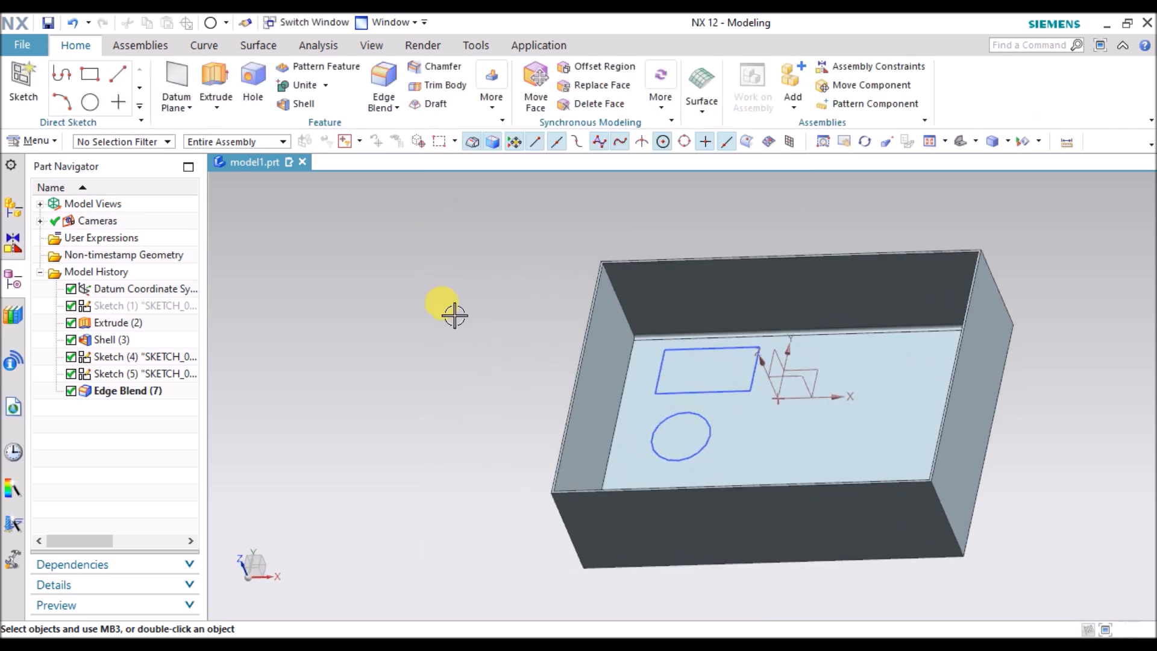
mouse_move(456, 326)
left_mouse_down()
mouse_move(486, 349)
mouse_move(460, 338)
left_mouse_up()
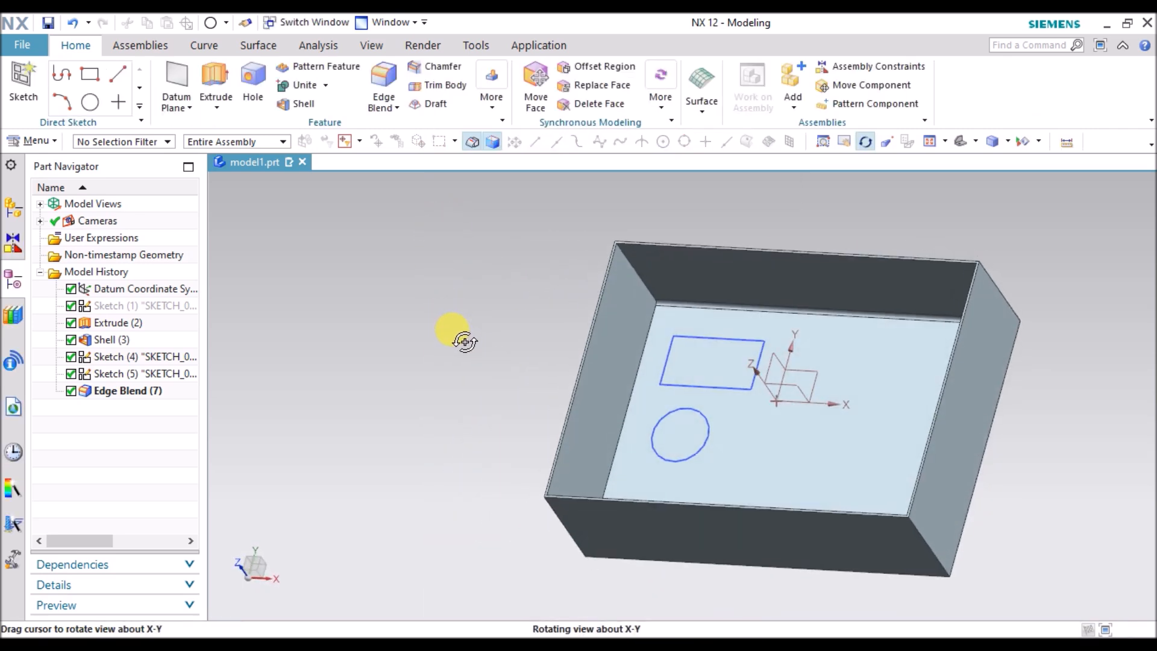
scroll(656, 320, "up", 5)
scroll(697, 258, "down", 5)
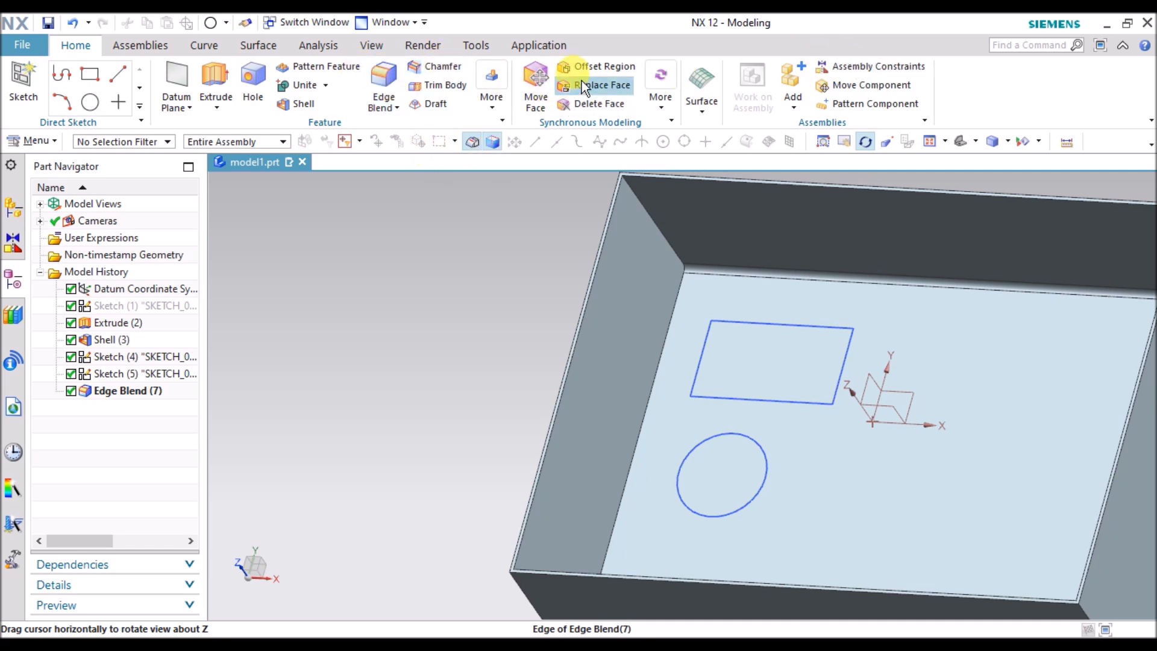
left_click(591, 69)
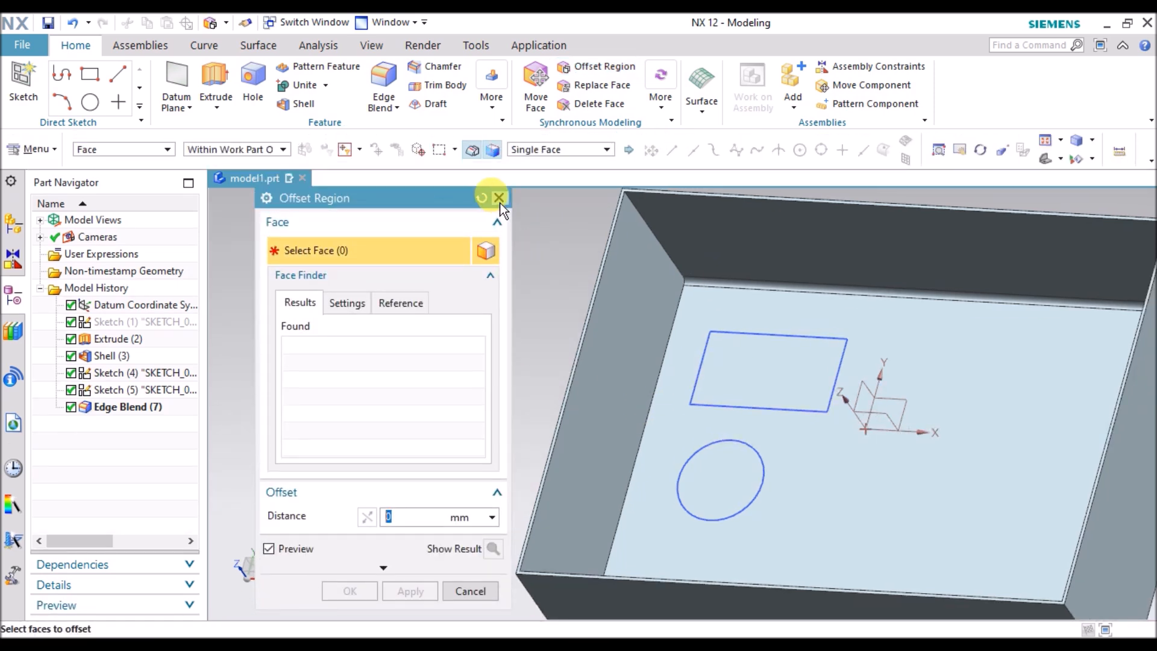
left_click(499, 198)
Start a new sketch in the sketch task environment.
scroll(563, 241, "down", 3)
left_click(35, 142)
mouse_move(55, 225)
left_click(171, 52)
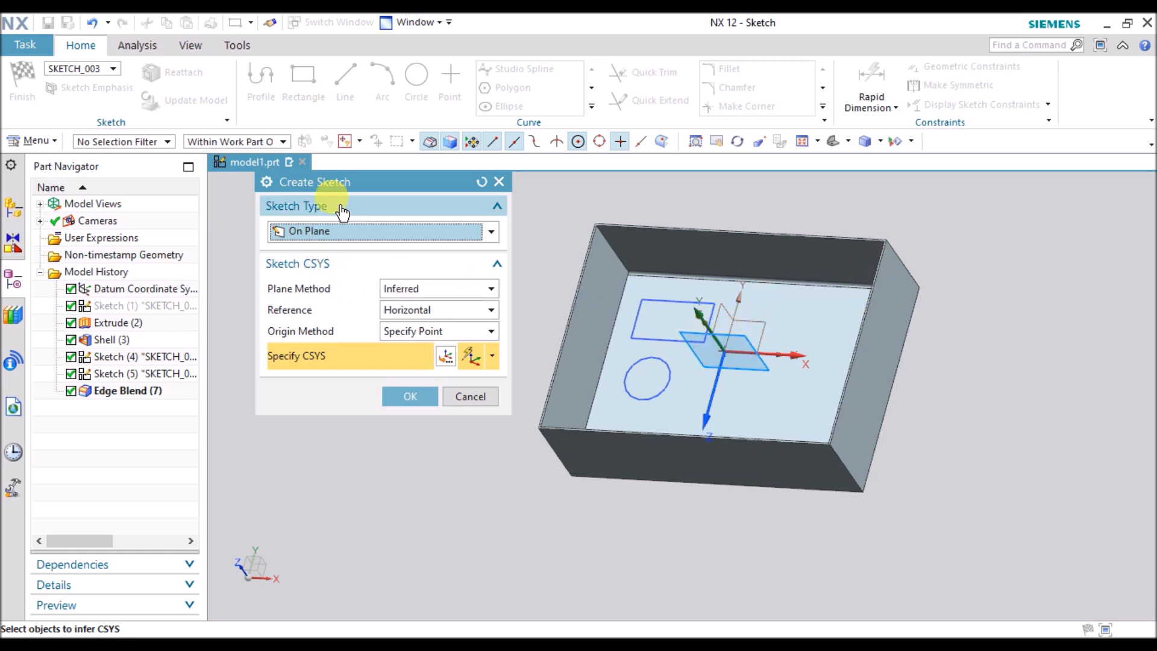
Examine the available options for sketch type, plane method, reference and origin method of the new sketch.
left_click(401, 241)
left_click(399, 238)
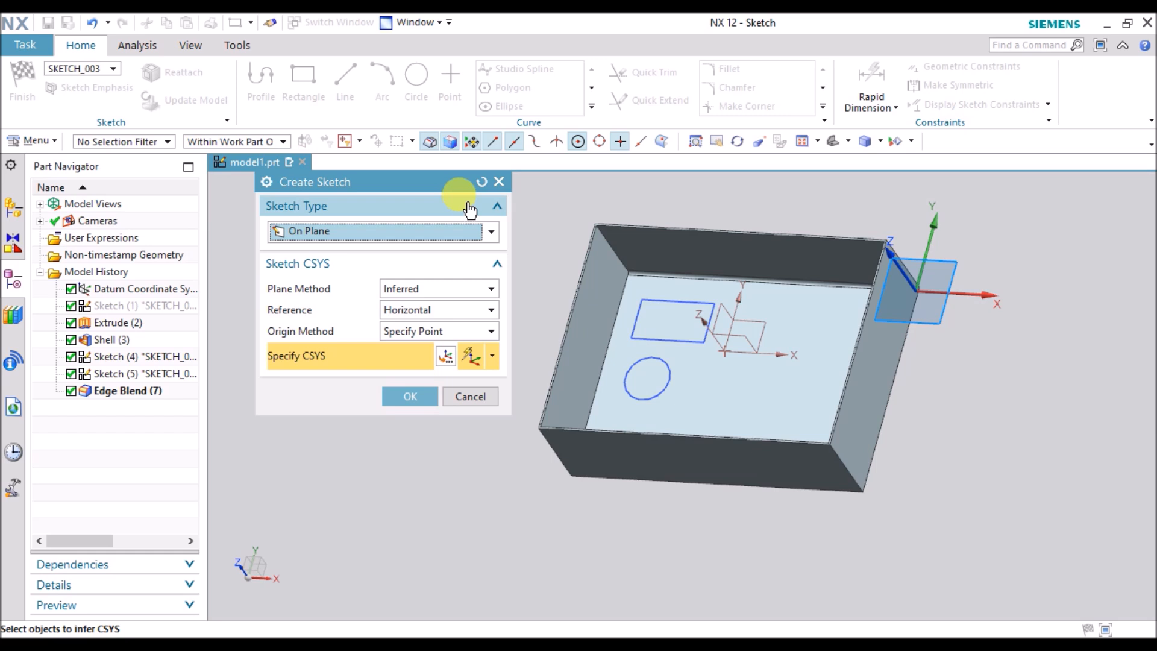
left_click(435, 292)
left_click(425, 309)
left_click(415, 330)
left_click(435, 331)
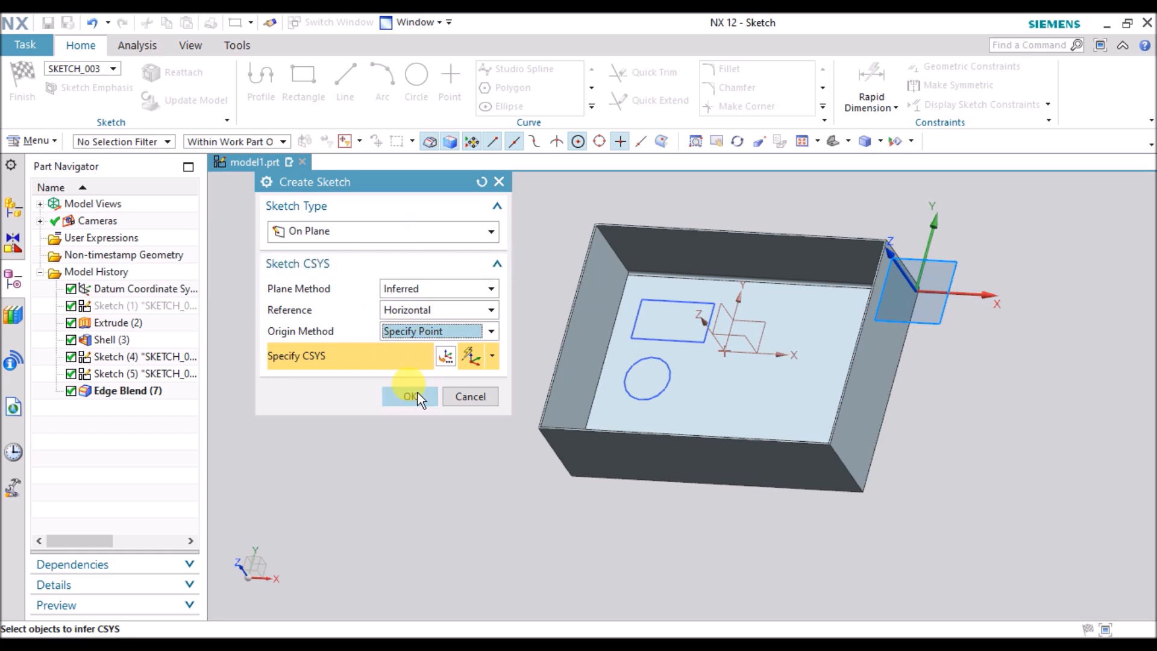
left_click(321, 229)
left_click(321, 229)
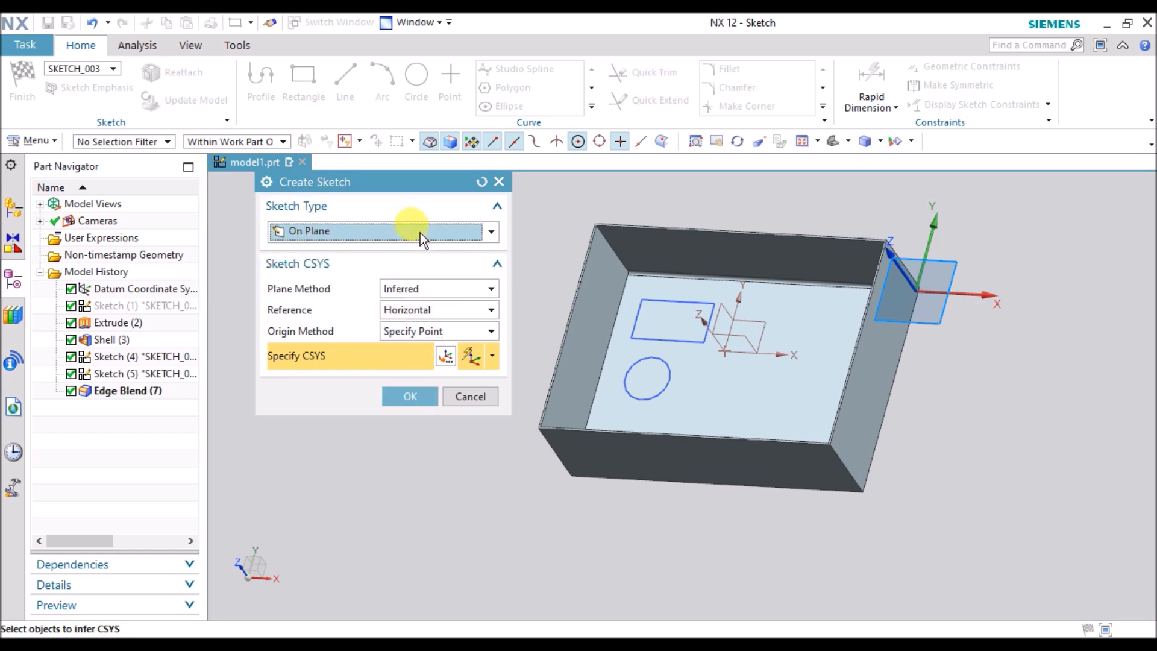
Place the new sketch on the XY plane of the datum coordinate system.
scroll(744, 323, "up", 2)
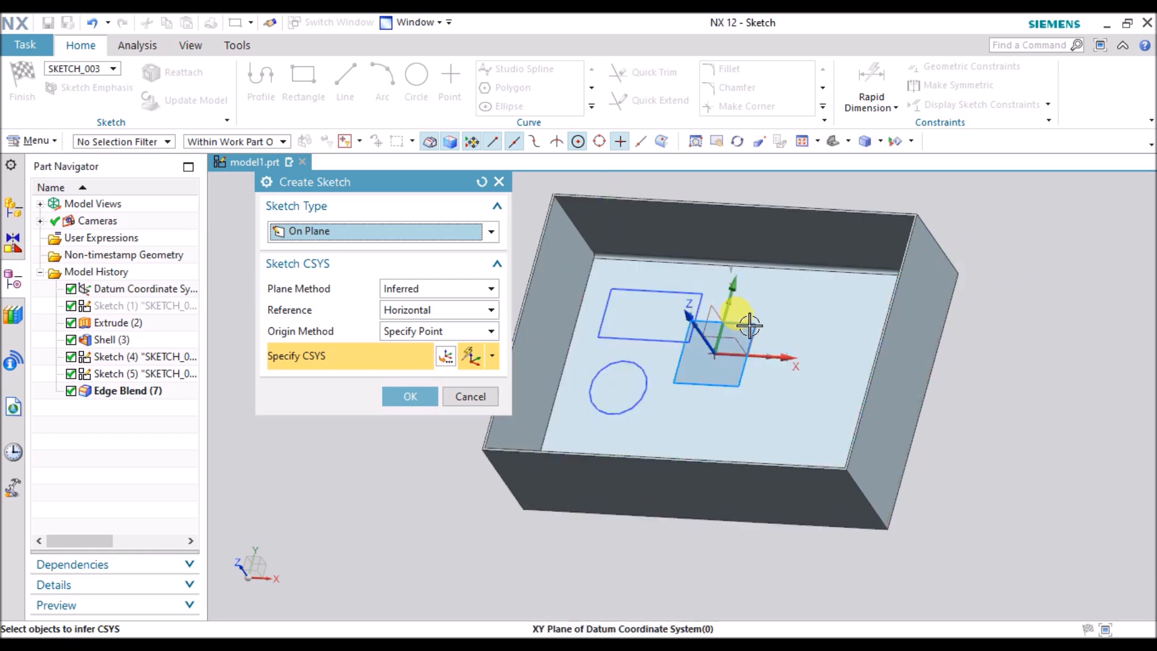
left_click(731, 259)
left_click(410, 398)
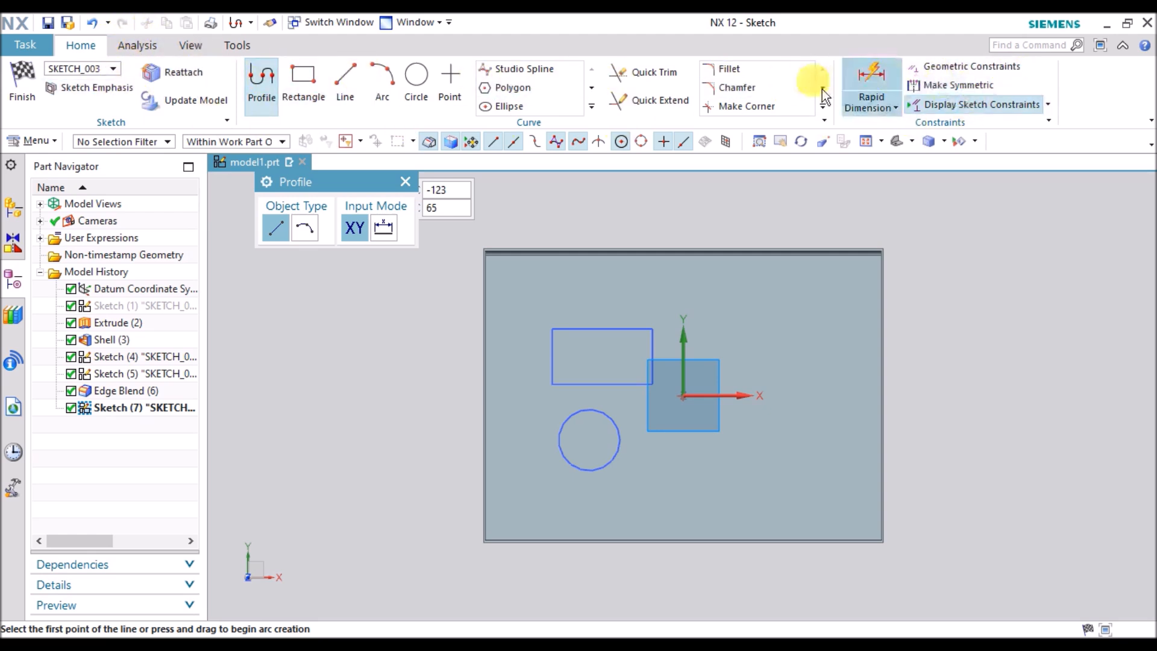
Review the analysis, view, tools and curve-editing commands of the sketch task environment and leave the Profile command.
left_click(137, 46)
left_click(190, 46)
left_click(236, 47)
left_click(84, 45)
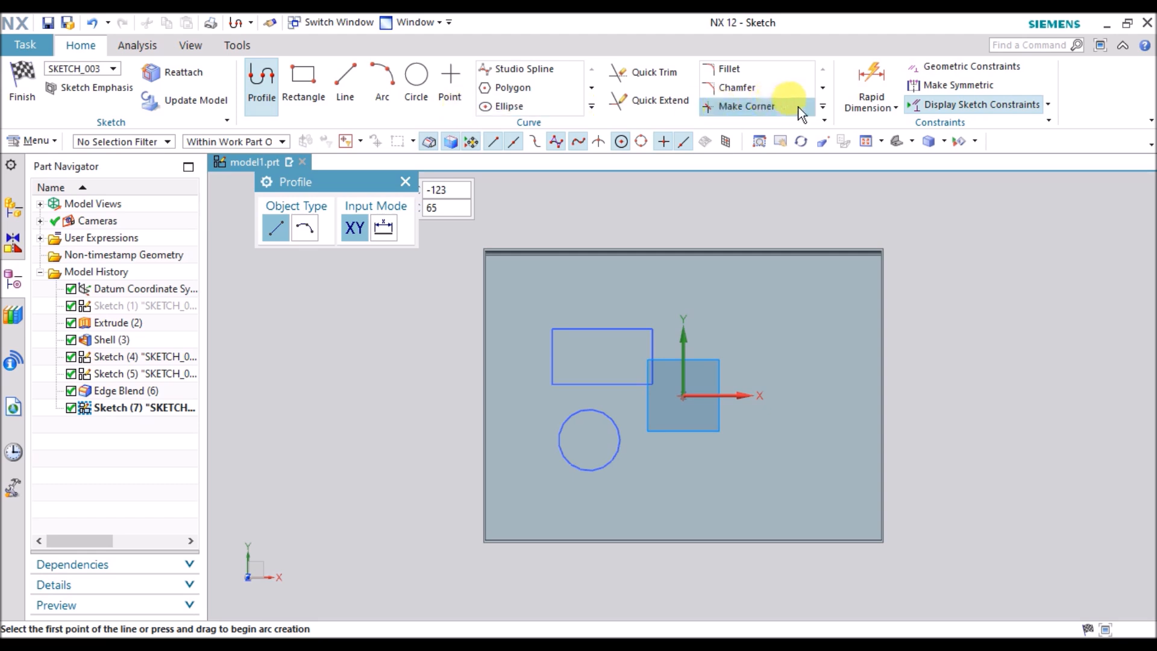
left_click(823, 106)
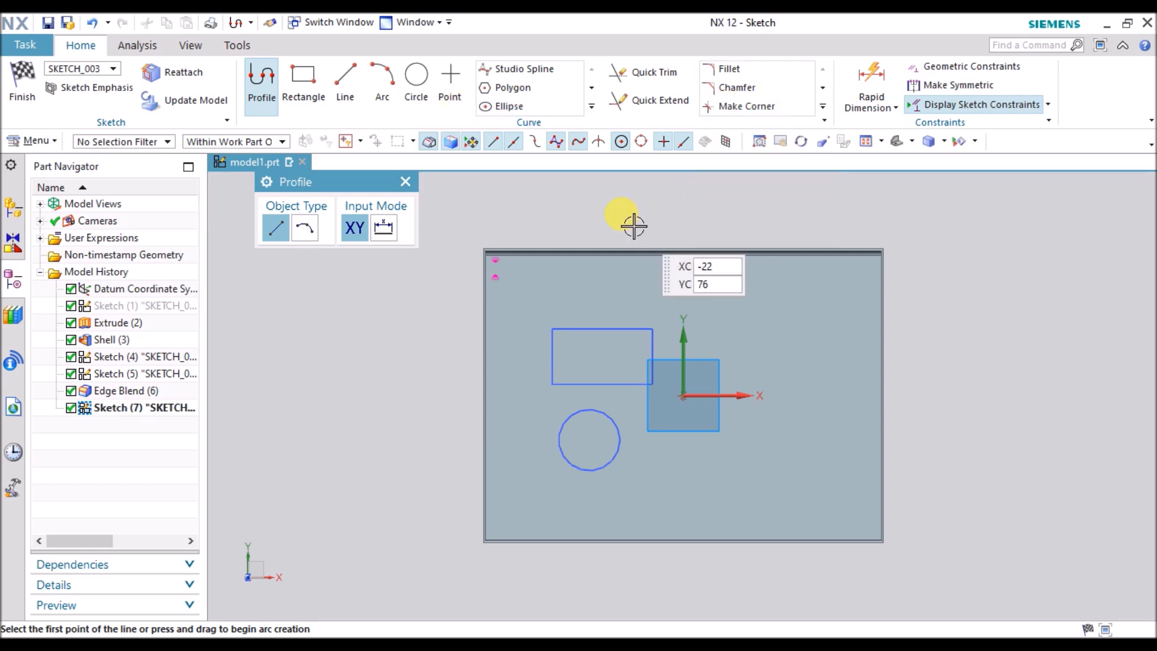
left_click(409, 241)
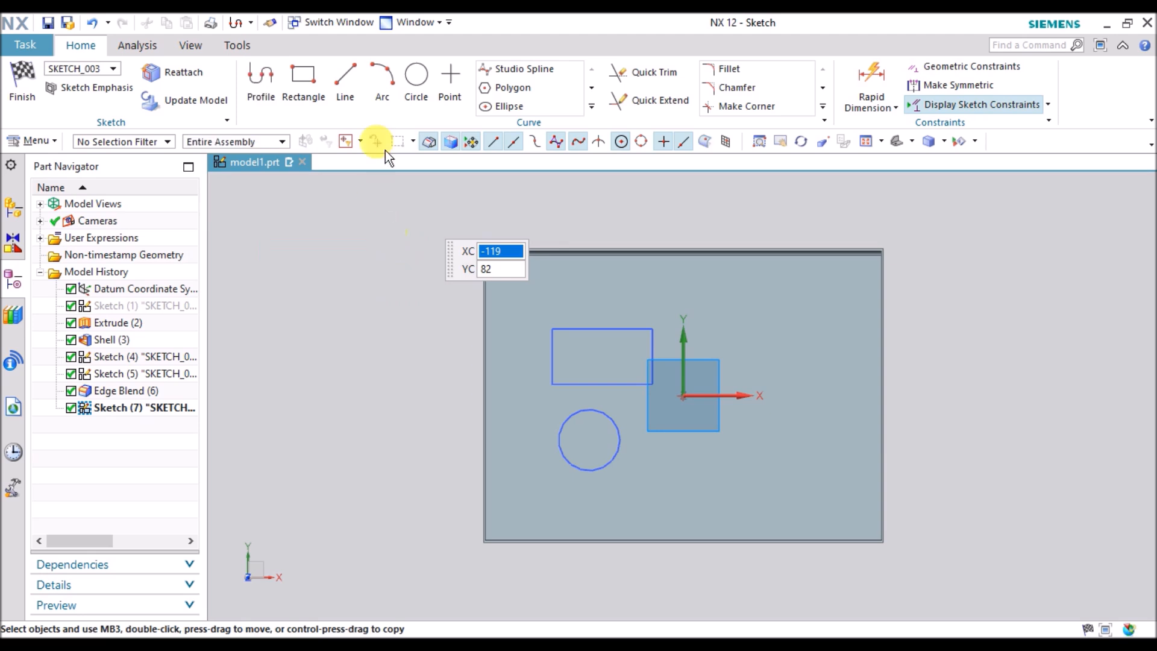
Sketch two circles inside the box, one about 35.5 mm in diameter, the other centred about 53 mm along X and -14 mm along Y, and finish the sketch.
left_click(415, 108)
left_click(776, 307)
left_click(807, 331)
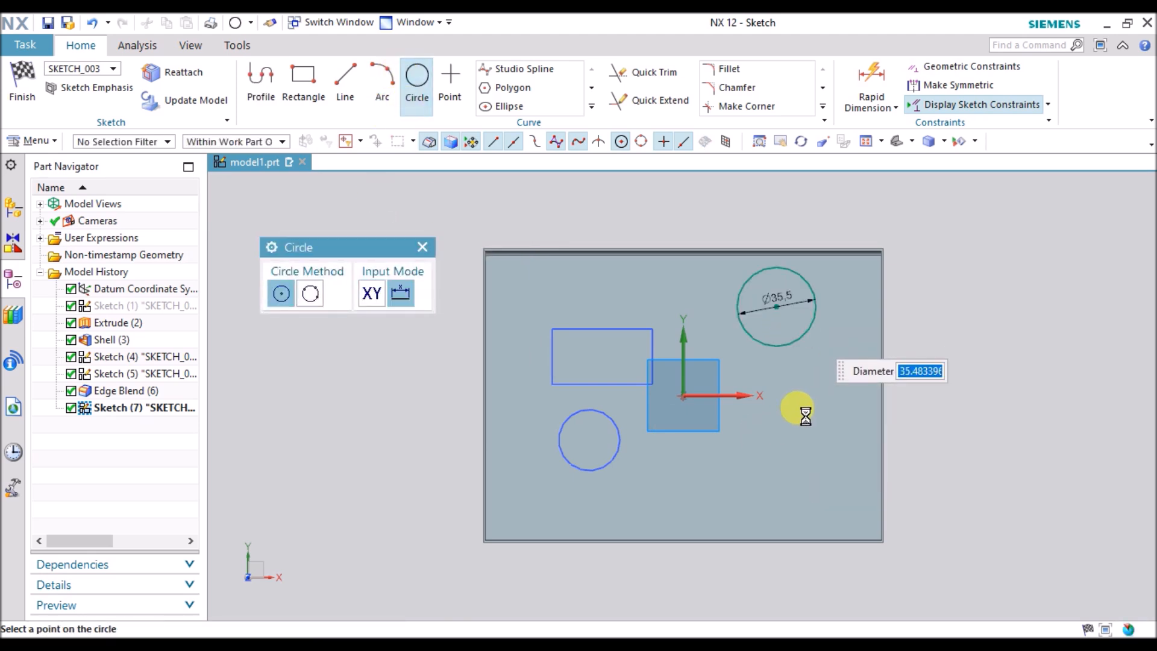
left_click(800, 427)
left_click(767, 414)
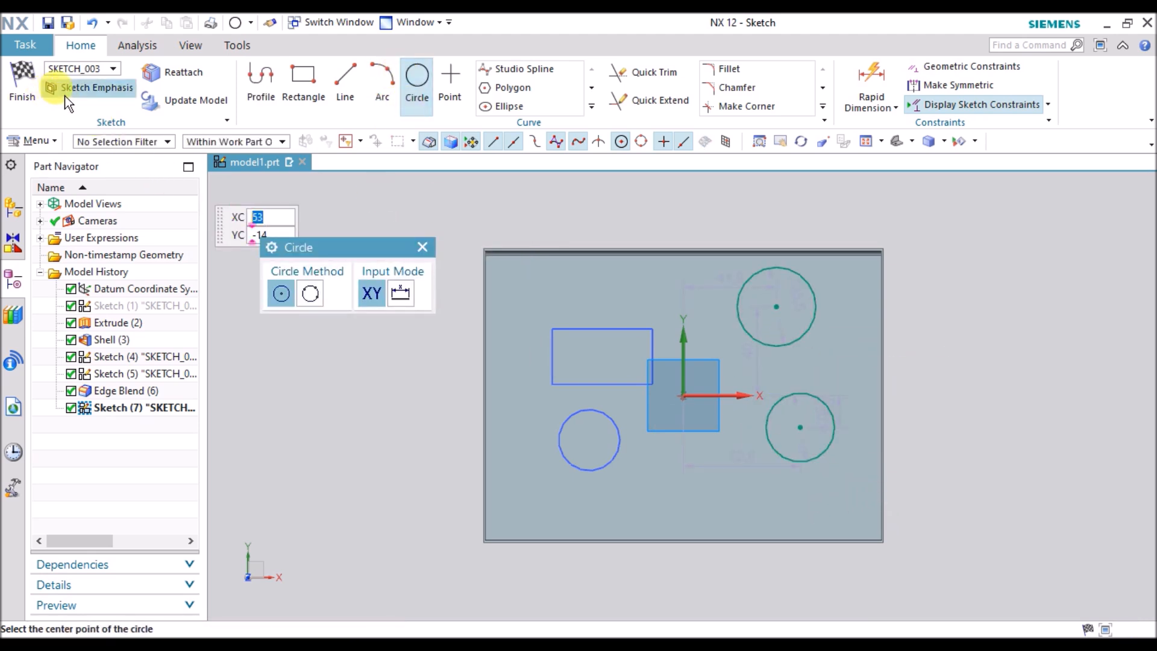
left_click(22, 88)
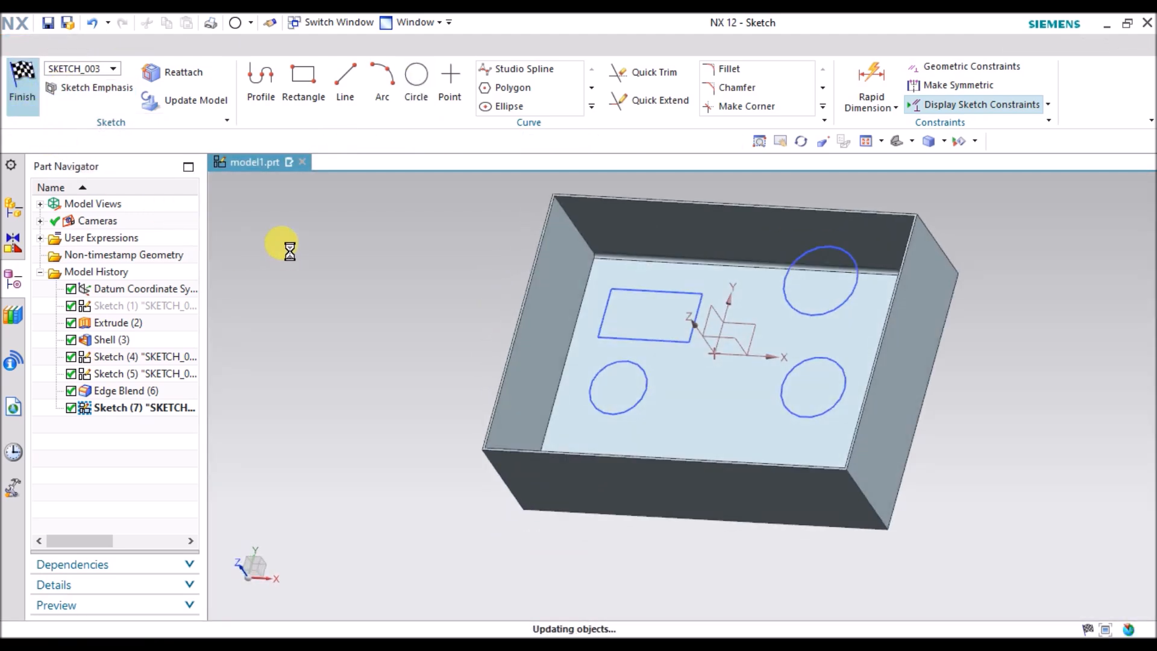
Examine the two sketch insertion commands, Sketch and Sketch in Task Environment.
left_click(38, 144)
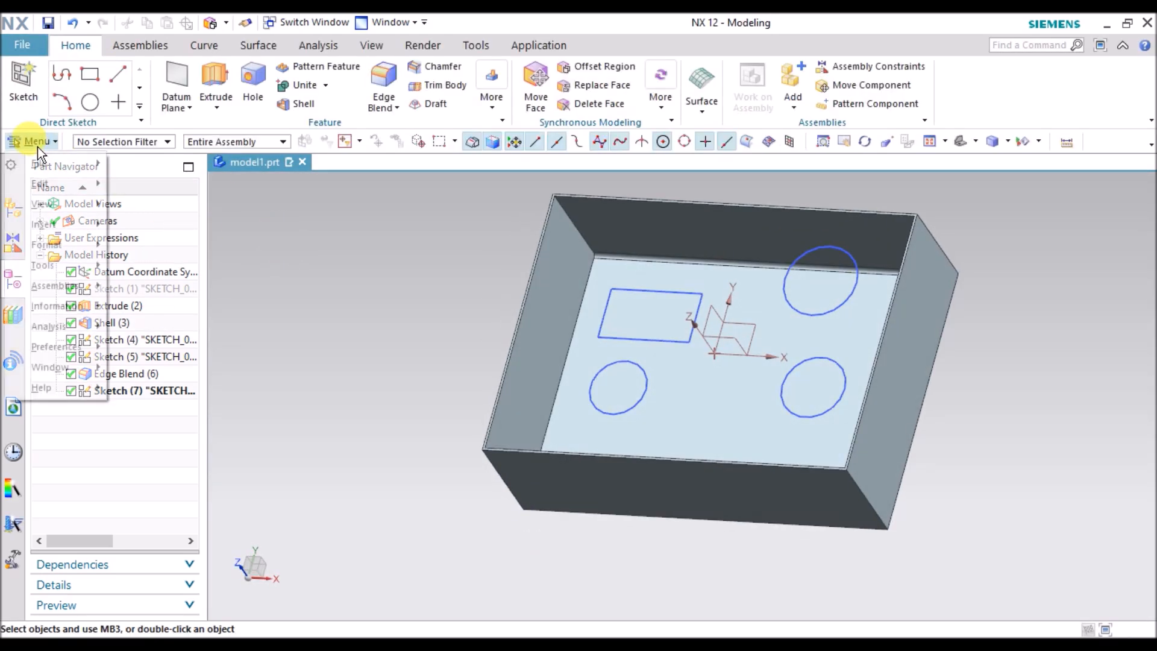
mouse_move(78, 225)
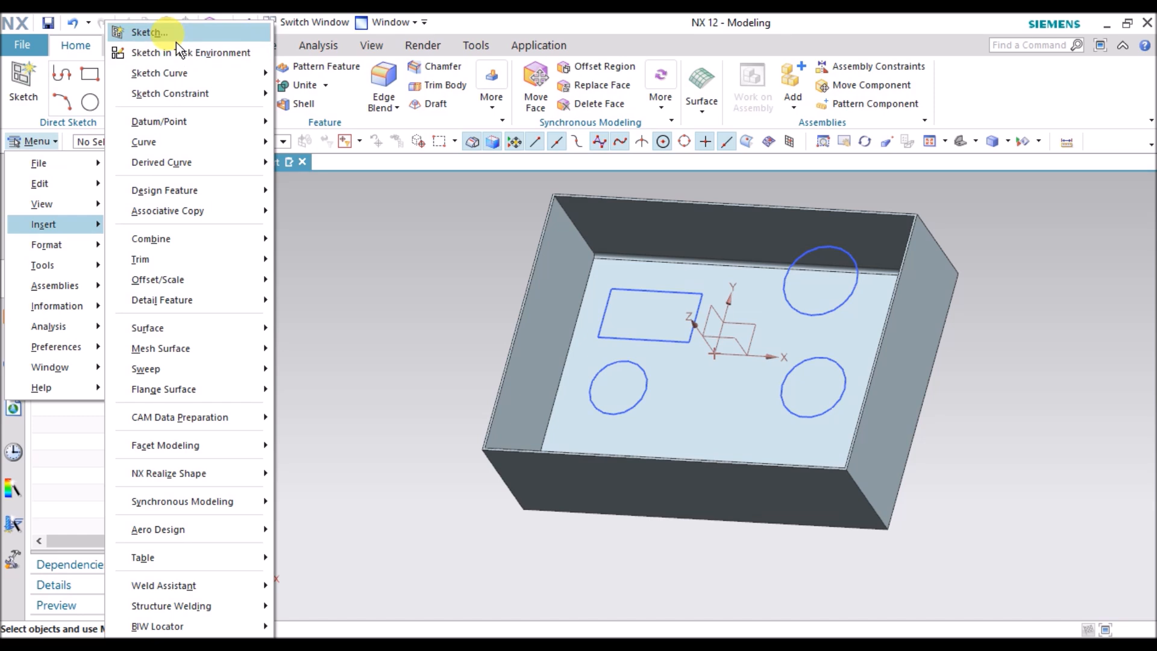
left_click(389, 311)
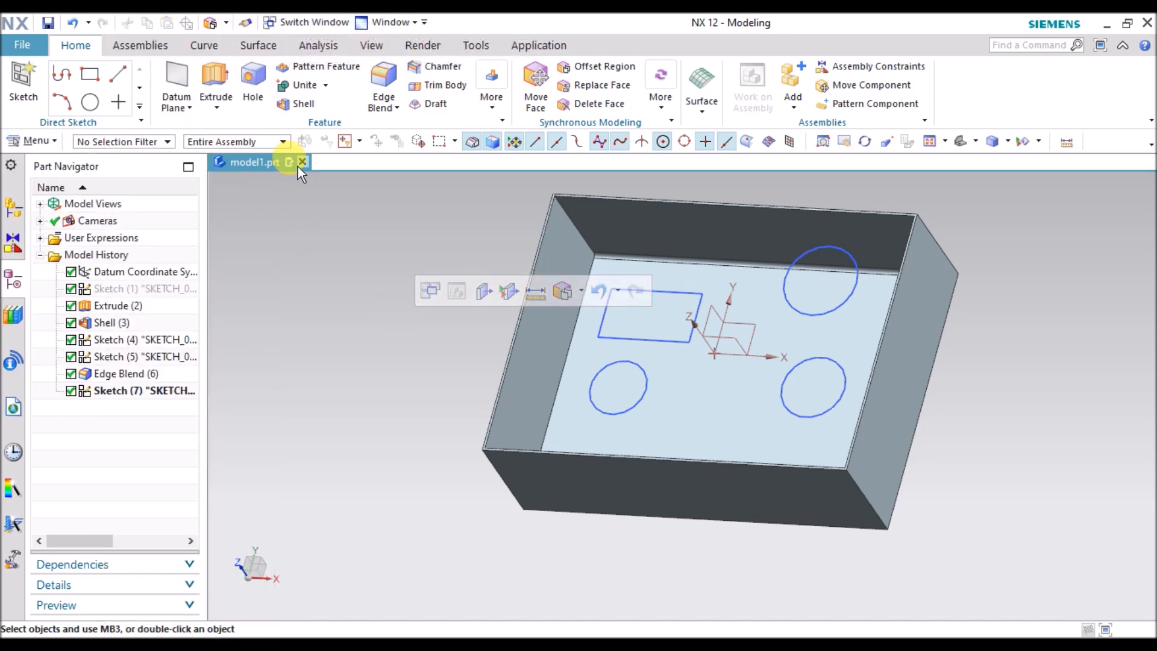
Open Sketch (5), the small circle's sketch, for direct editing and finish it without changes.
double_click(134, 356)
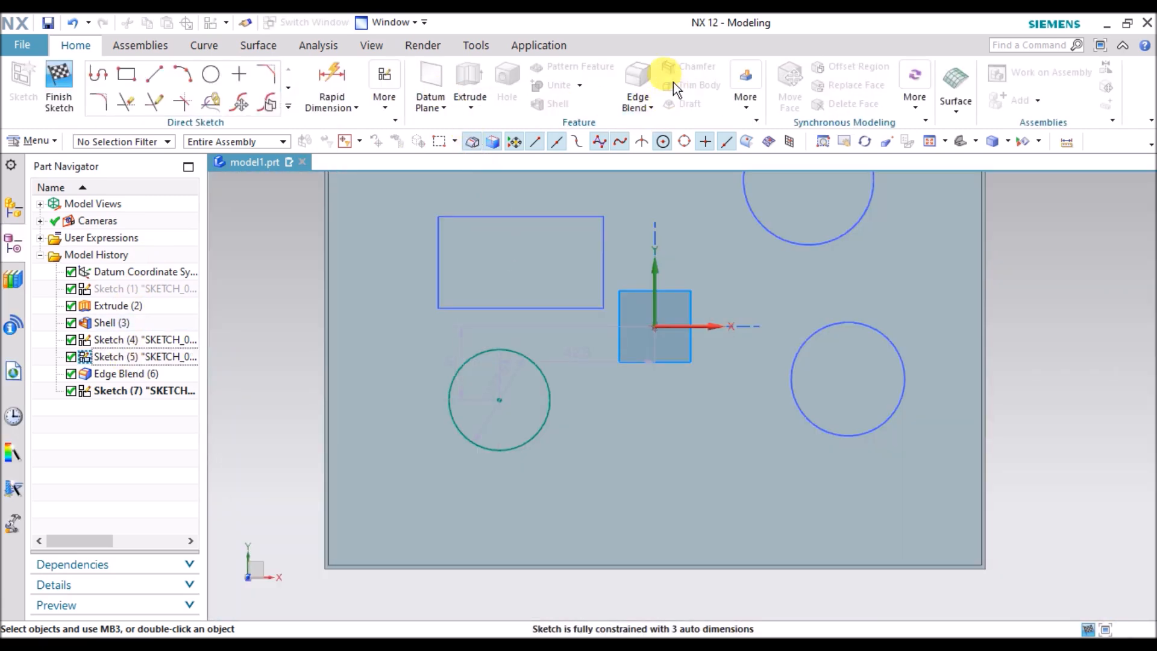
scroll(600, 214, "down", 2)
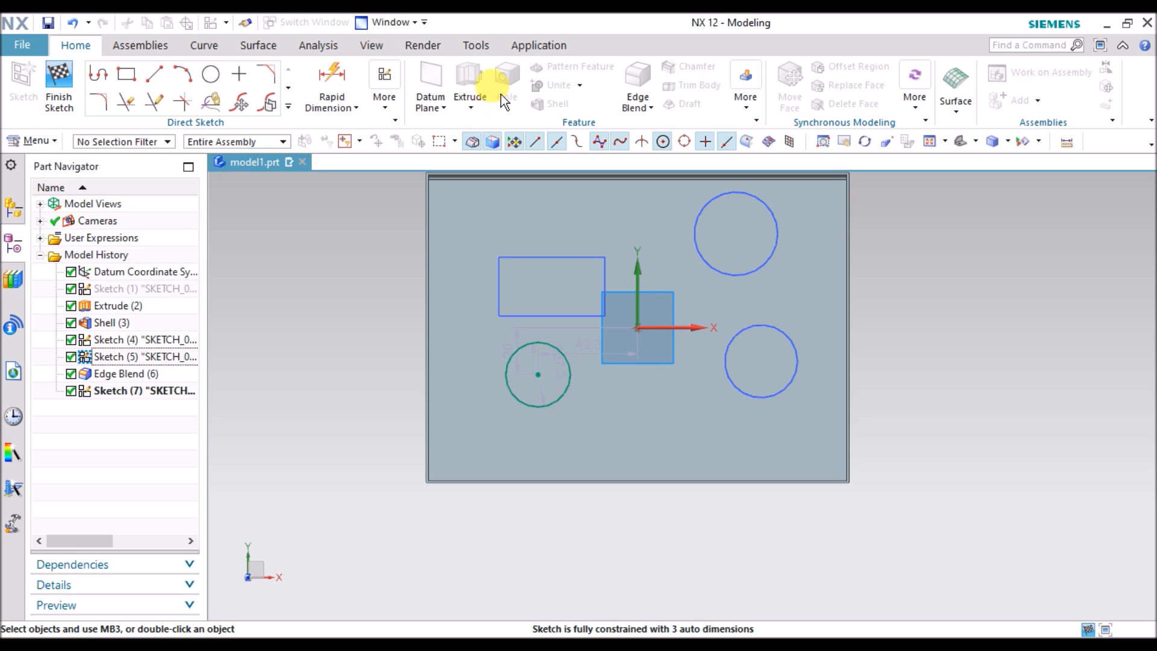
left_click(60, 103)
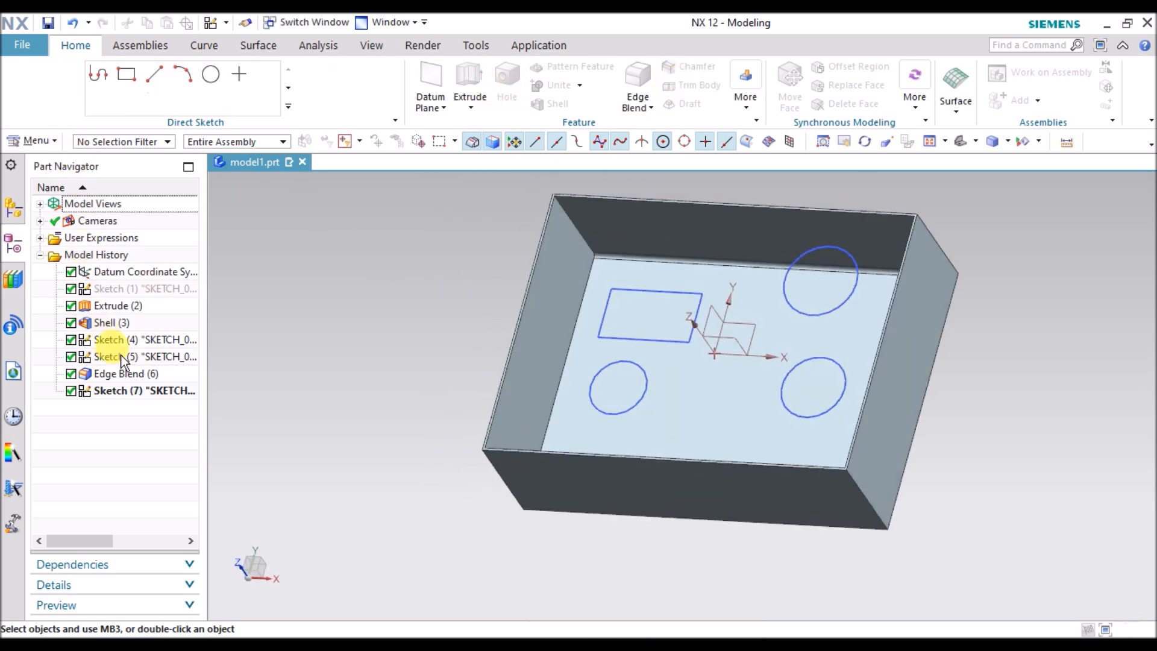
Reopen Sketch (5) in direct sketching, review the assembly, surface and feature commands offered during editing, and finish the sketch.
double_click(139, 357)
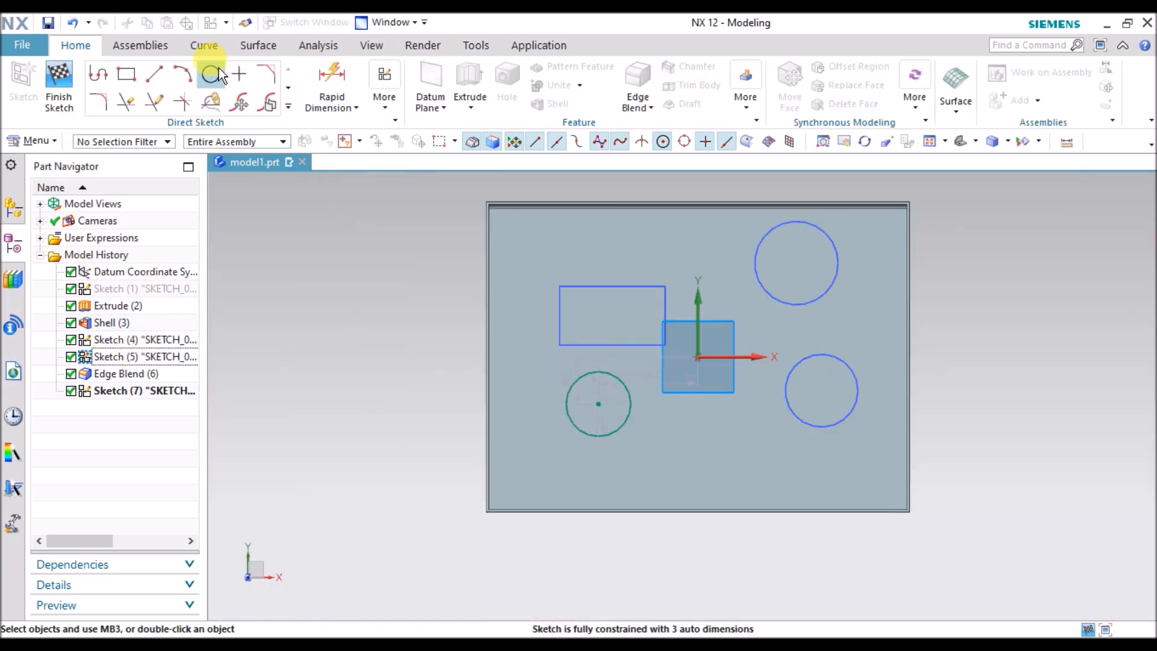
left_click(139, 45)
left_click(256, 47)
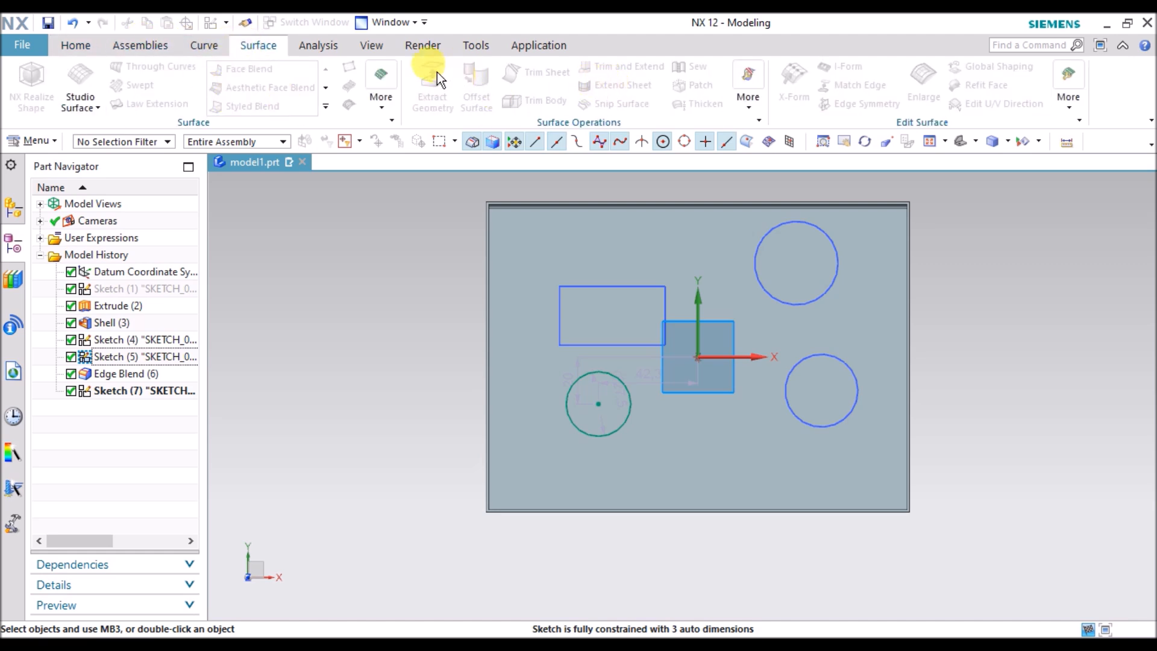
left_click(78, 47)
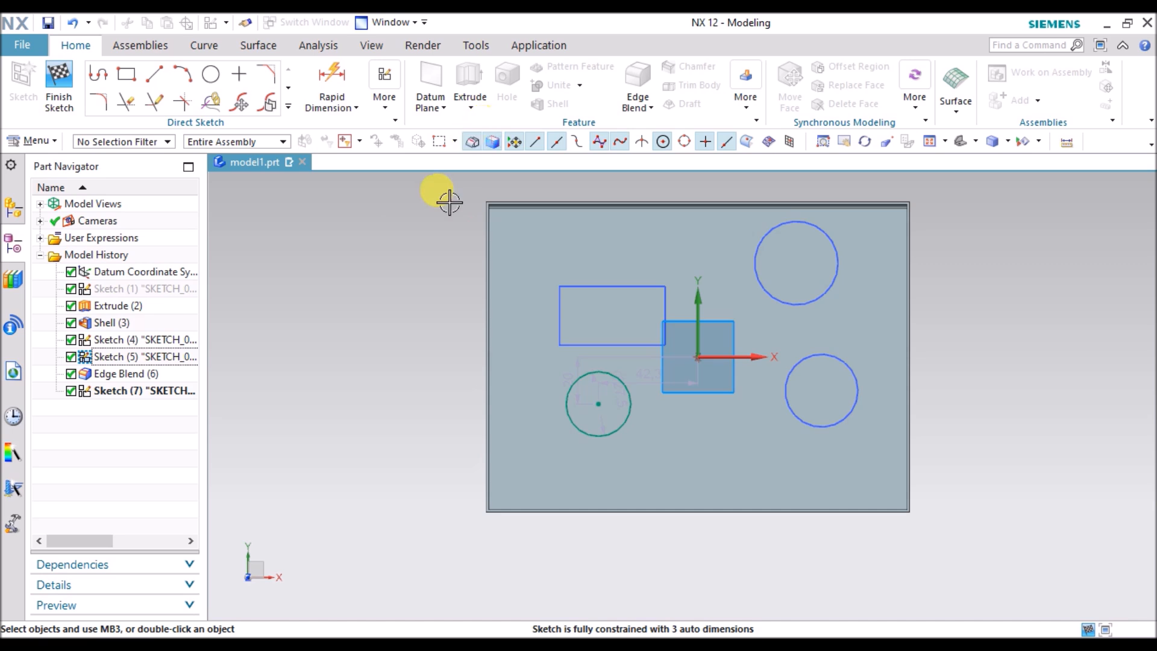
scroll(417, 380, "down", 2)
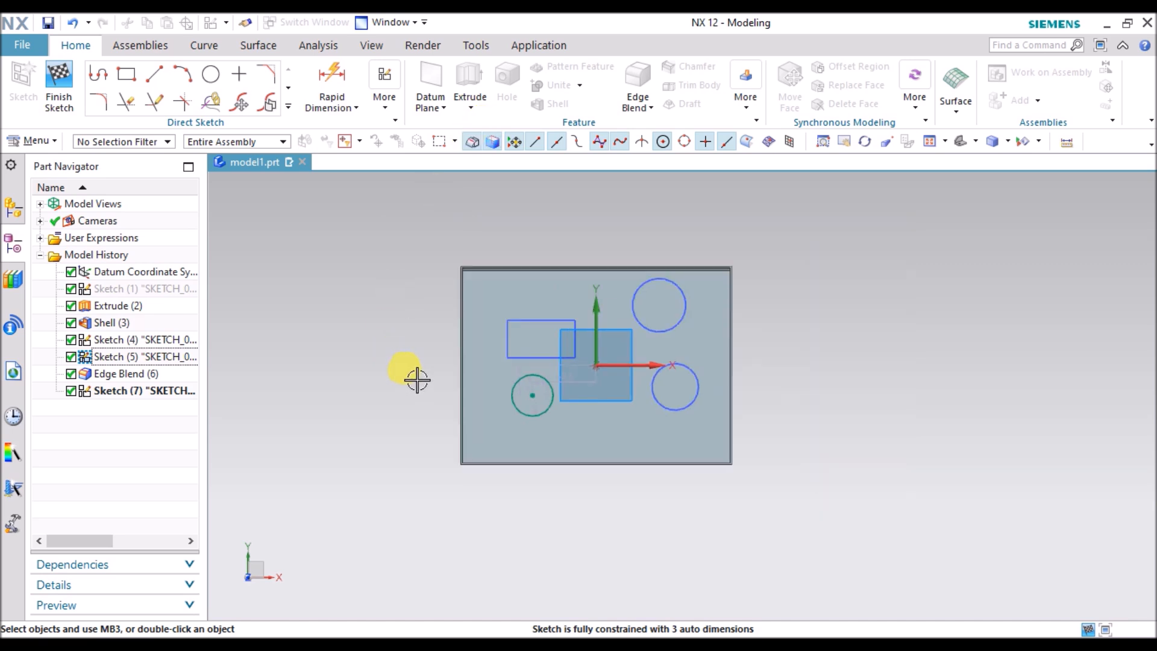
left_click(57, 81)
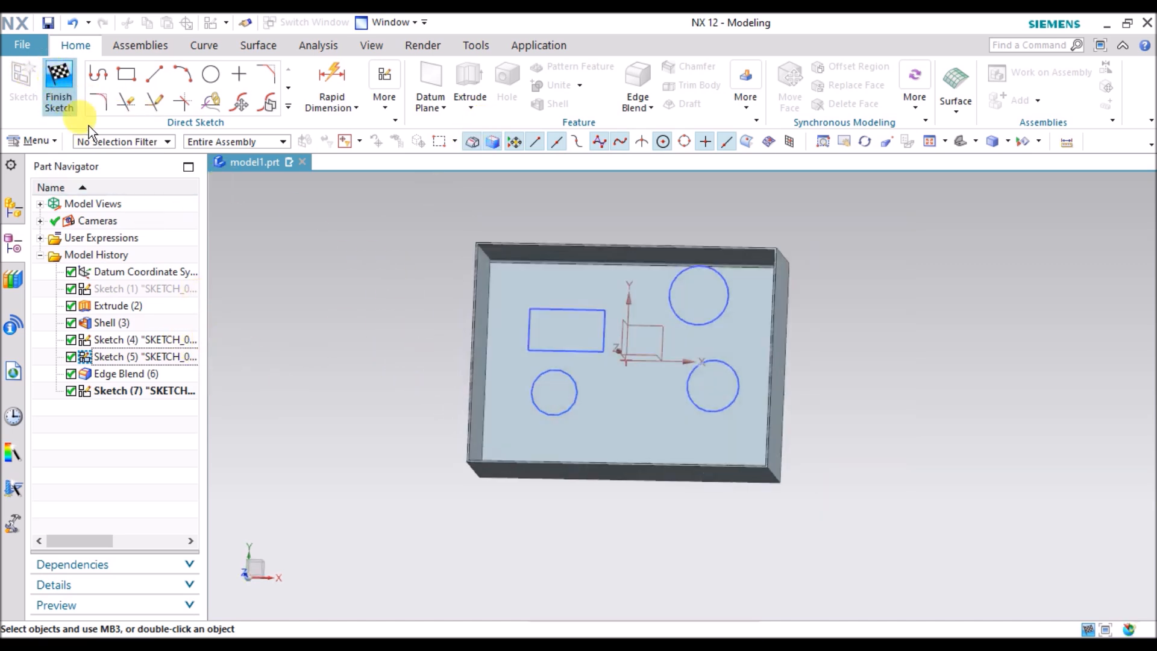
Open Sketch (4), the rectangle's sketch, with Edit with Rollback to view it in the task environment, and finish it.
right_click(120, 340)
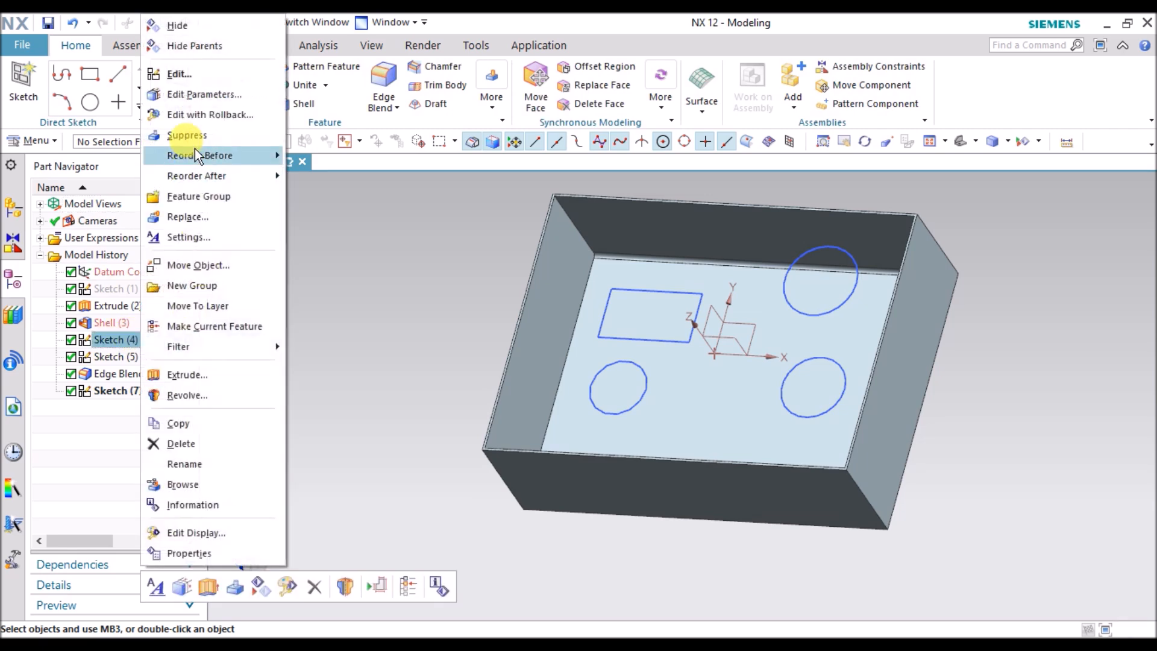
left_click(197, 116)
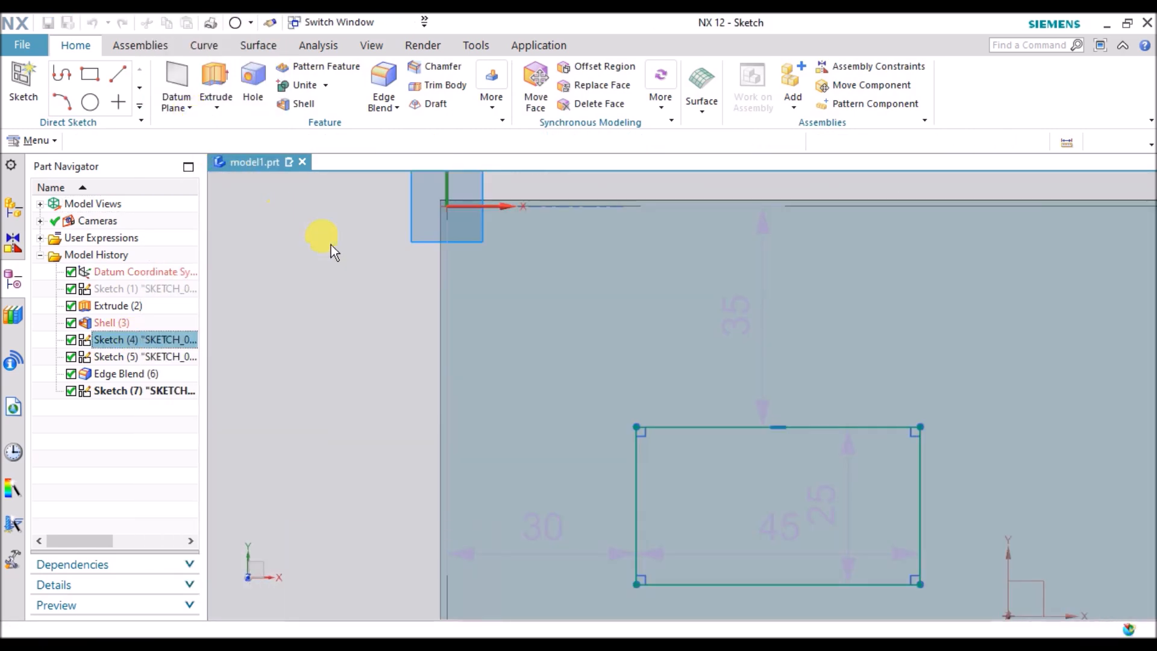
scroll(329, 223, "down", 3)
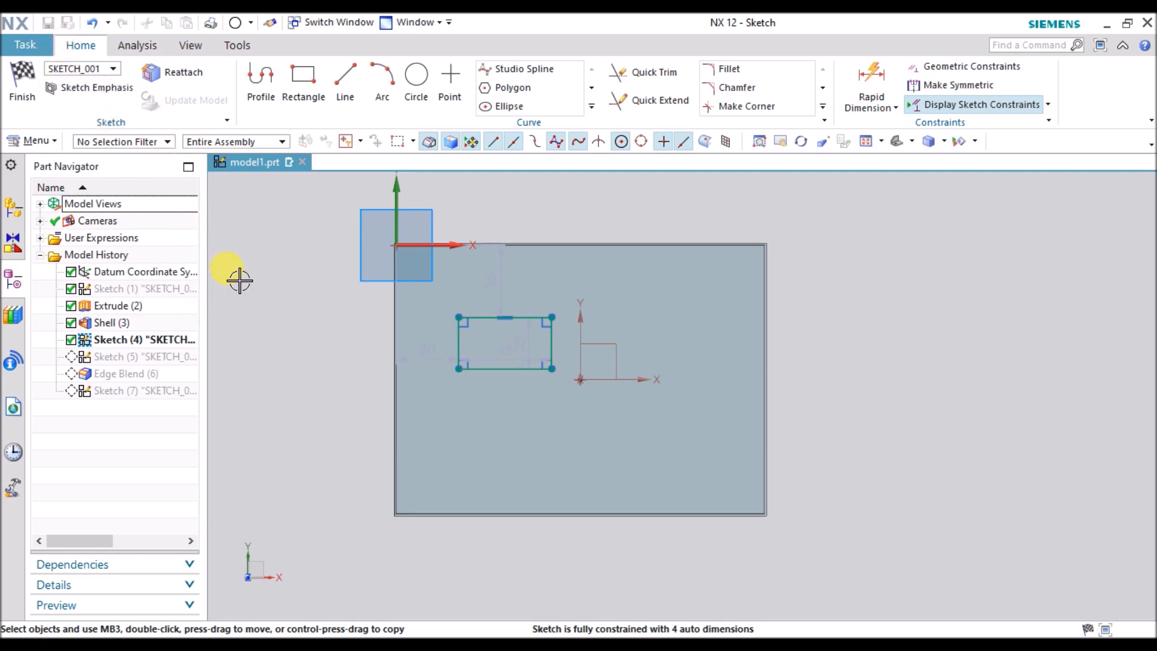
right_click(275, 249)
left_click(308, 263)
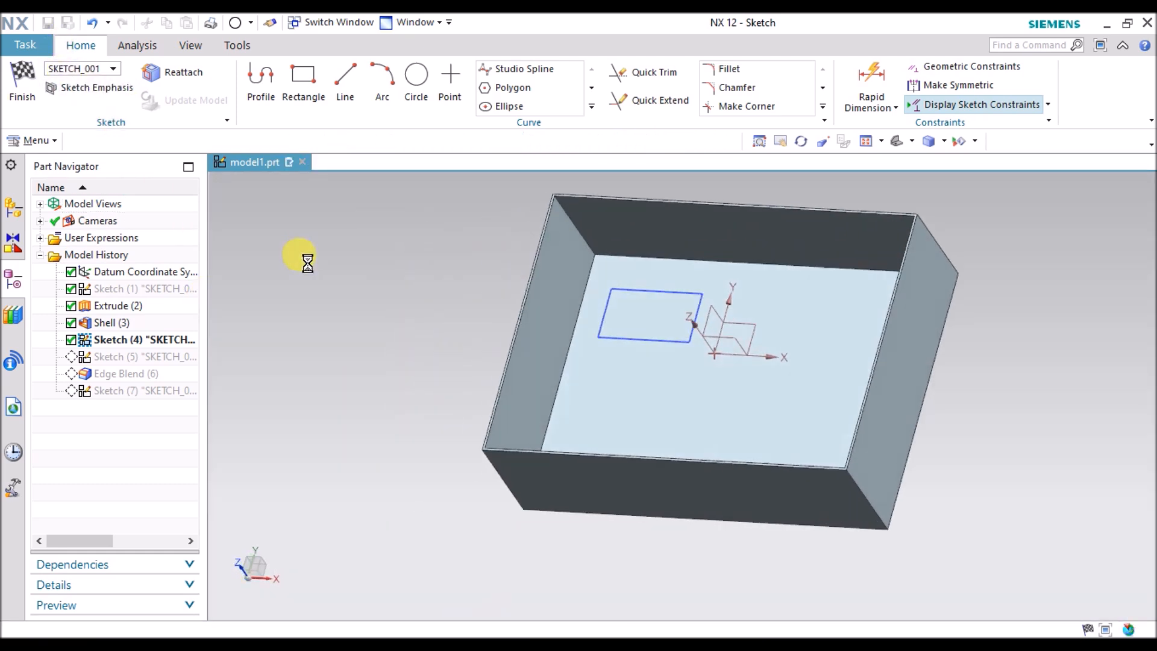
Open Sketch (4) for direct editing to compare it with the rollback view, and finish the sketch.
double_click(142, 341)
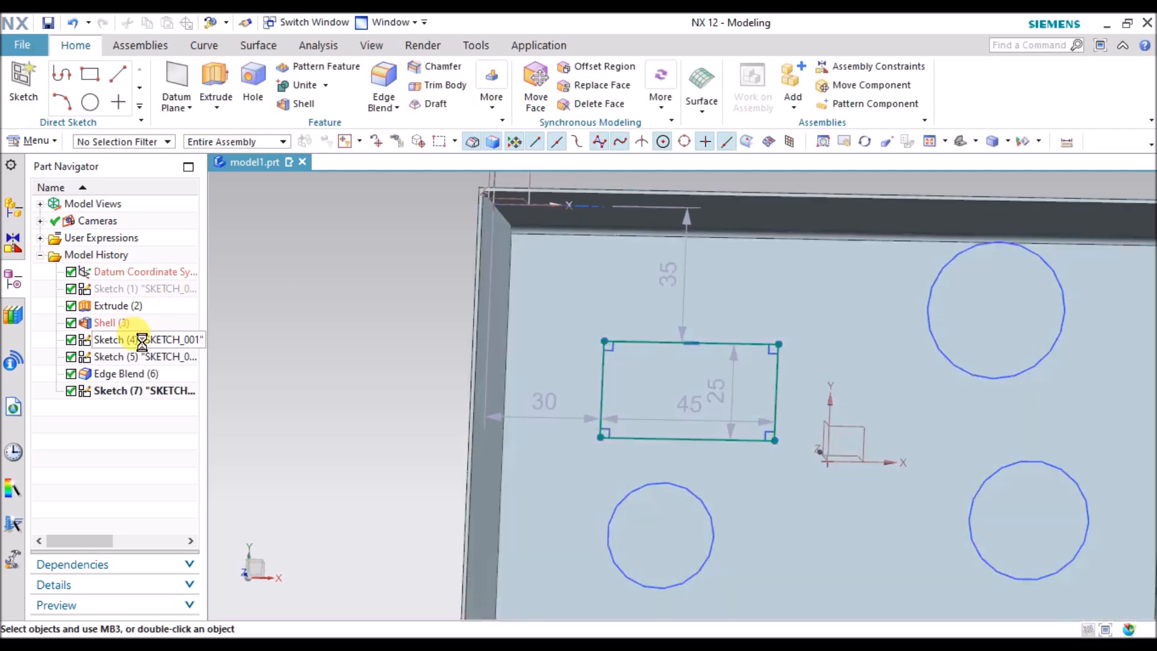
scroll(325, 341, "down", 2)
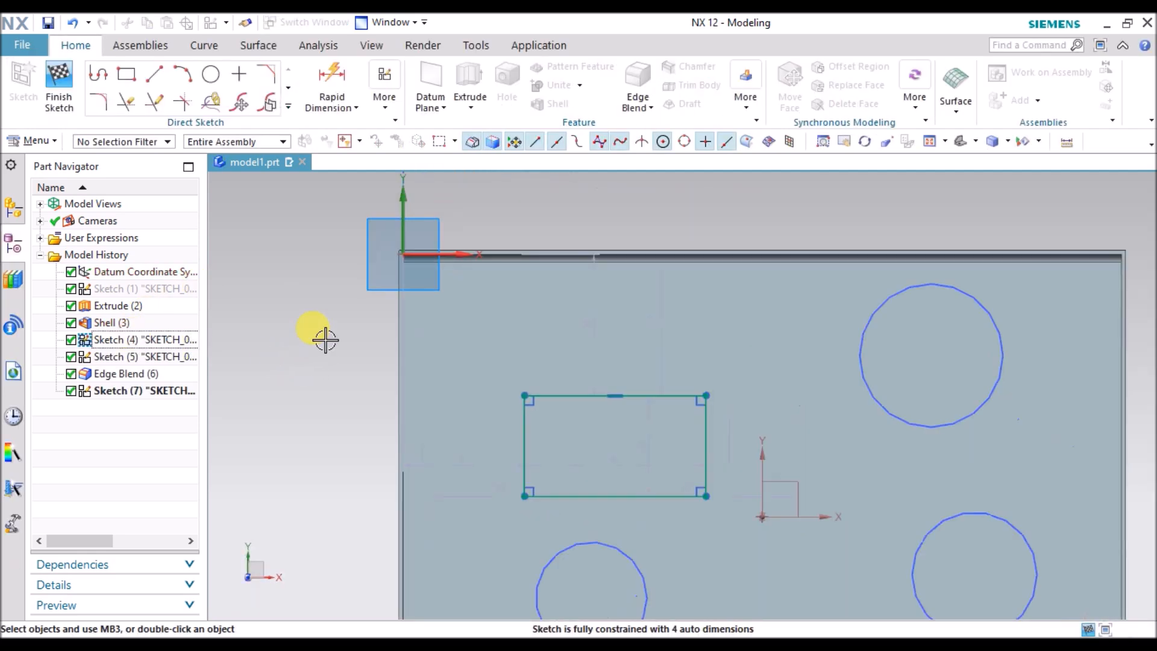
left_click(60, 92)
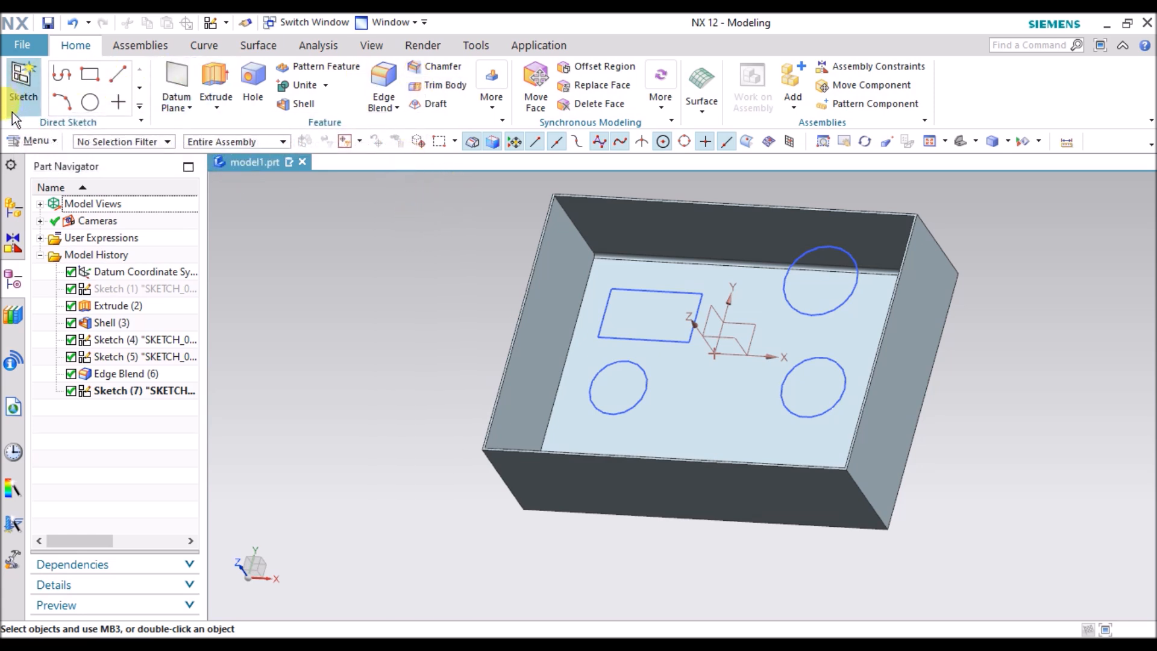
left_click(28, 140)
left_click(269, 217)
right_click(284, 206)
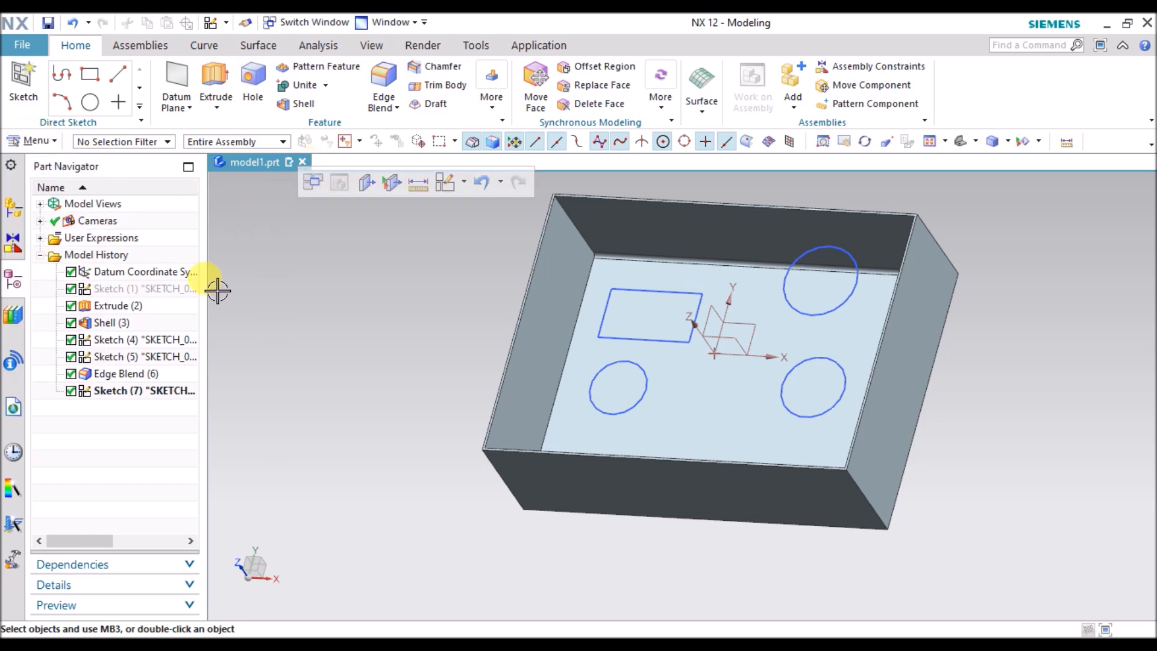
Open Sketch (4) in the task environment with Edit with Rollback and review its view and home commands.
left_click(151, 341)
right_click(150, 341)
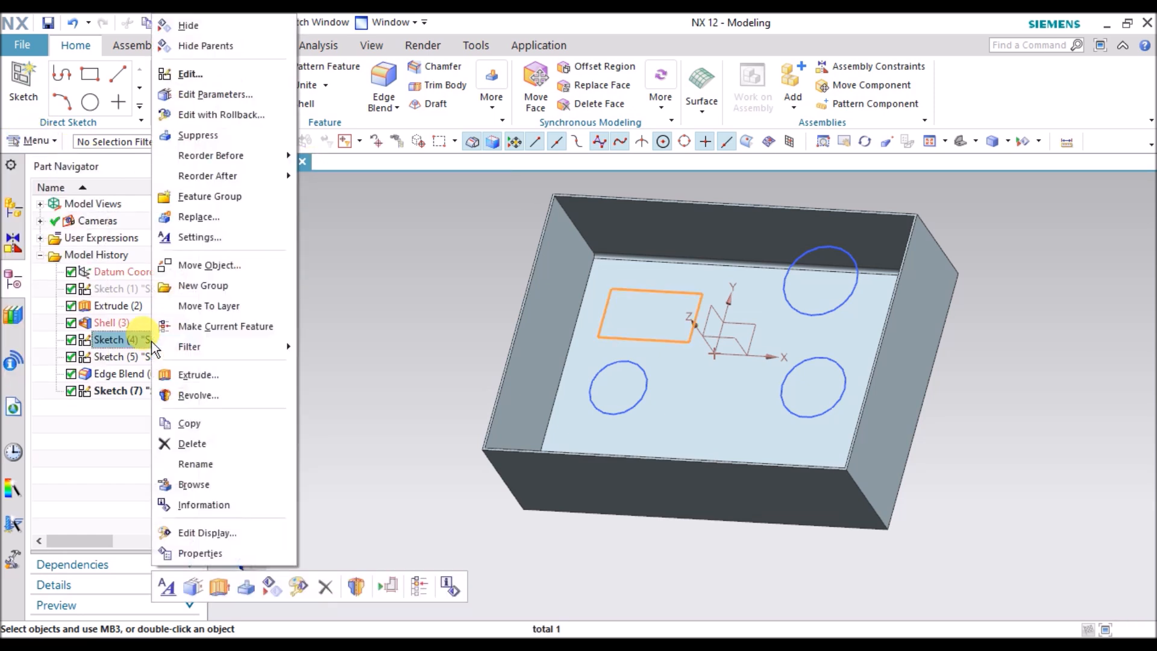
left_click(217, 115)
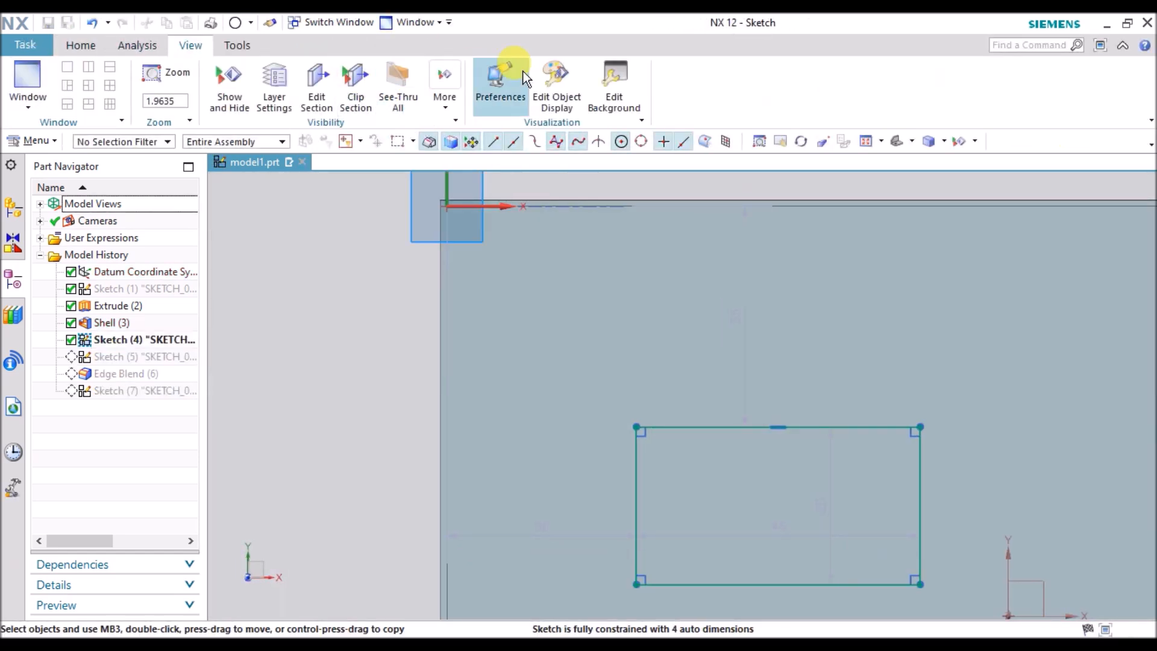
left_click(81, 46)
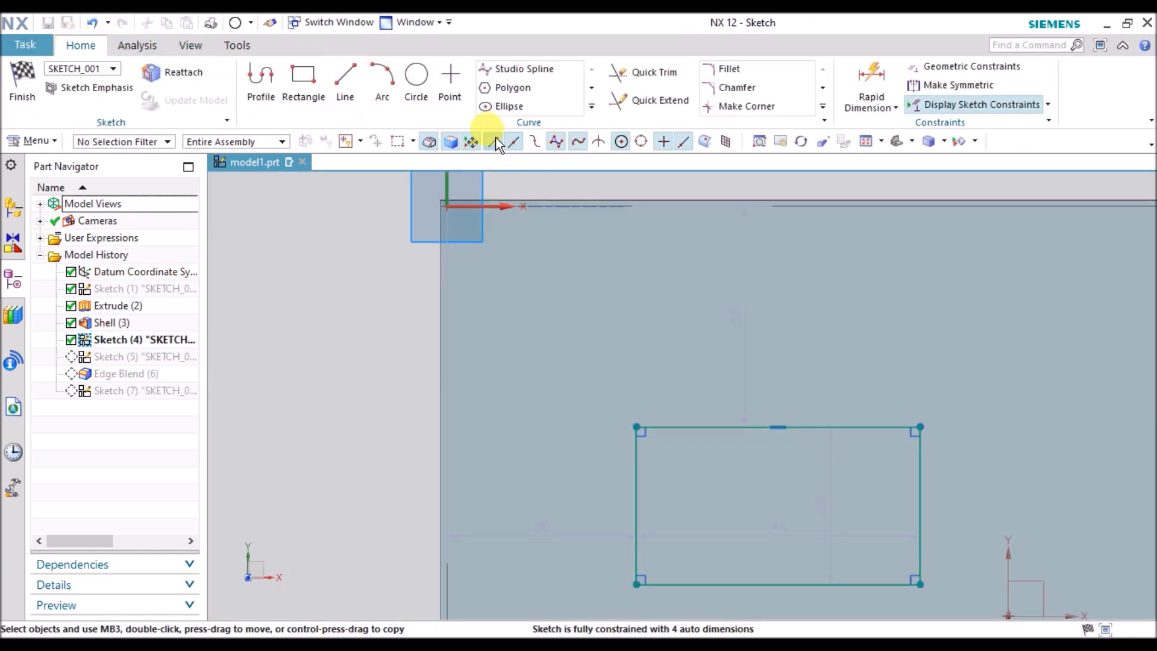
scroll(354, 280, "down", 4)
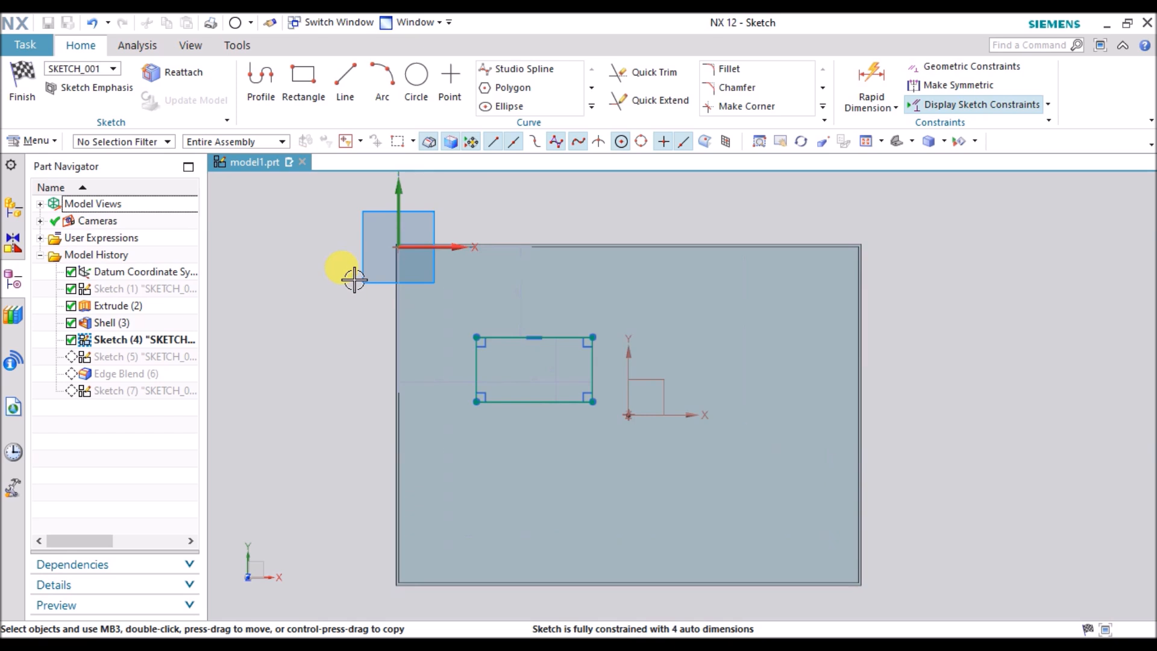
Sketch a small rectangle inside the box, to the right of the existing rectangle and nearer the far wall, and finish the sketch.
left_click(313, 77)
scroll(671, 302, "up", 1)
left_click(677, 303)
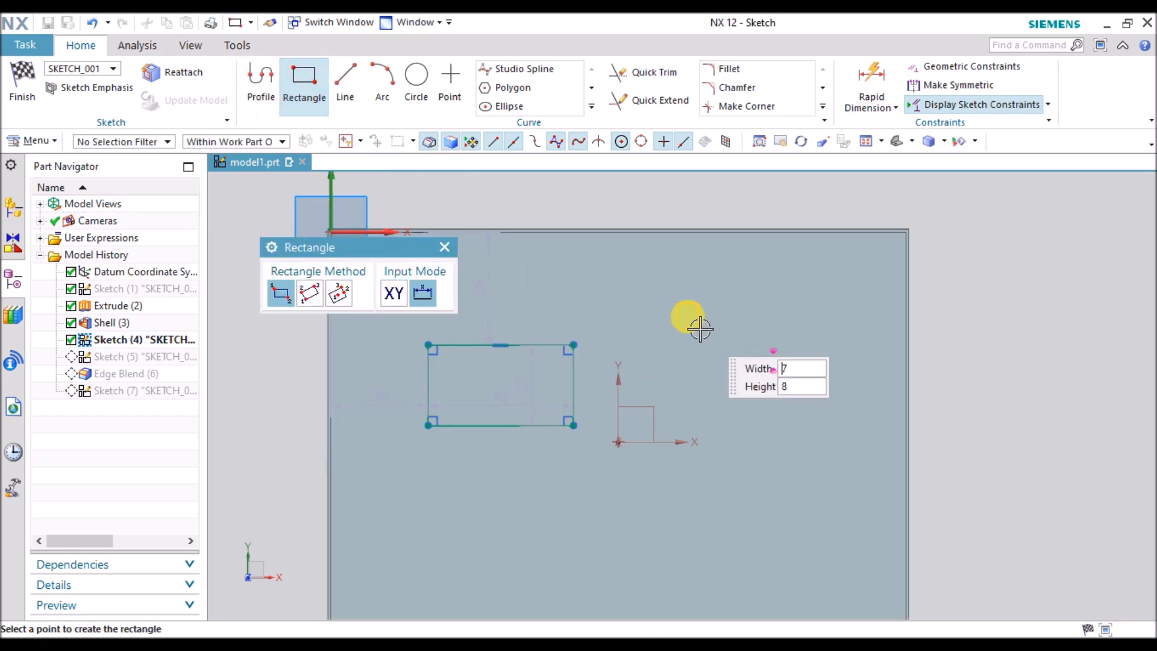
key("Escape")
right_click(532, 199)
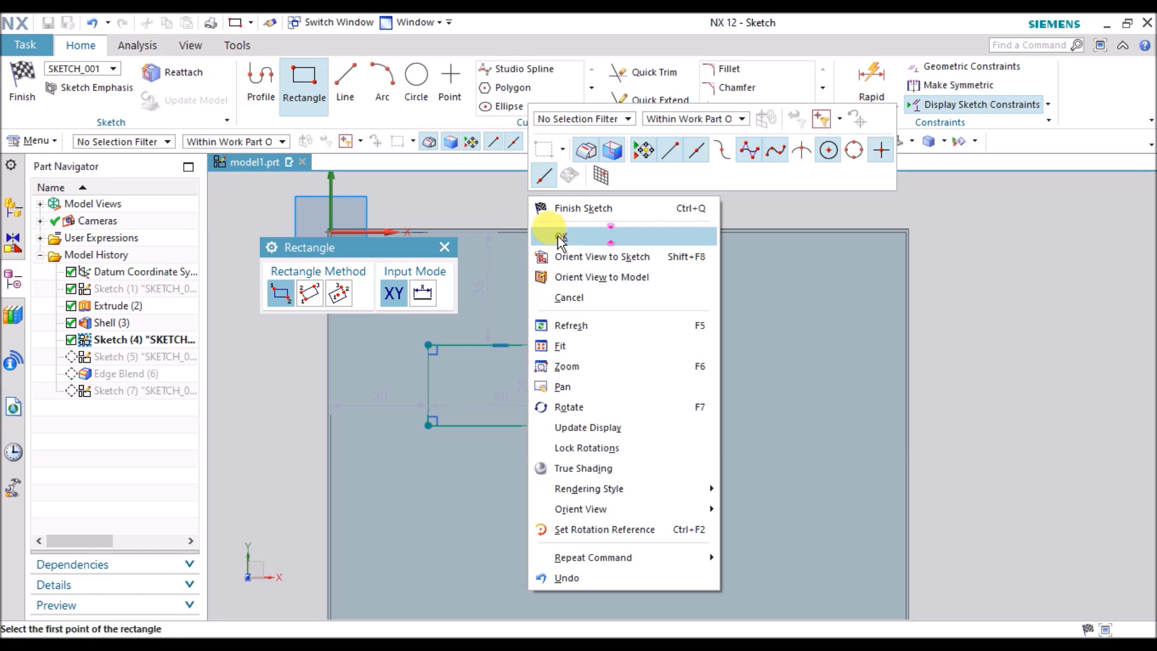
left_click(561, 239)
right_click(531, 199)
left_click(548, 212)
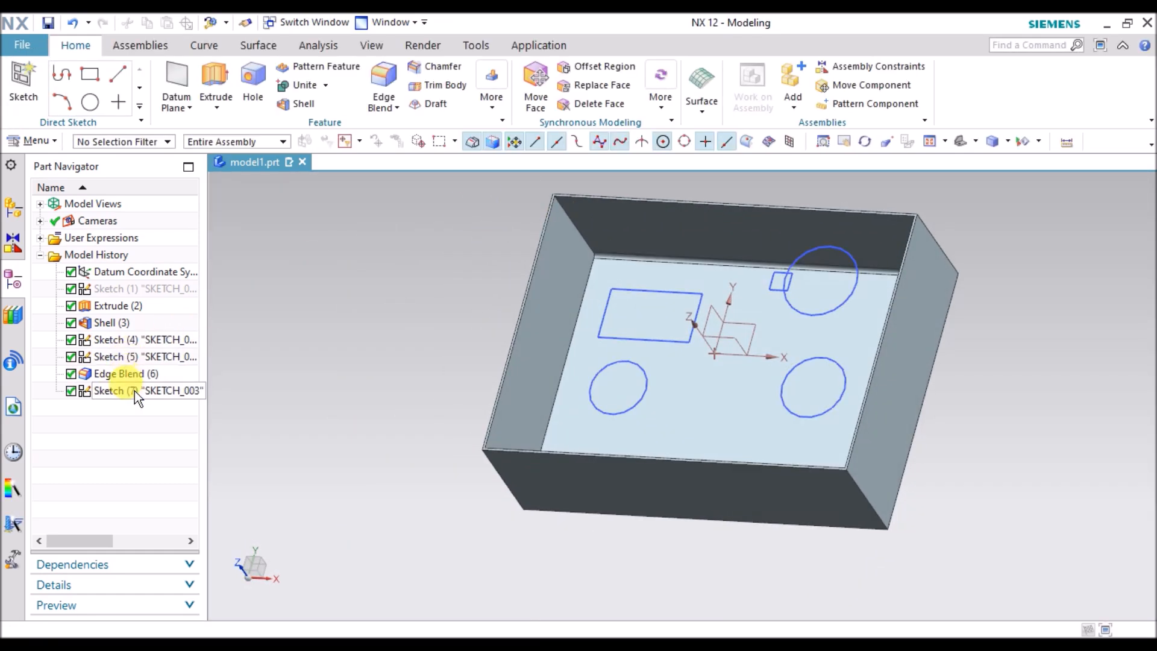
Open Sketch (7), the sketch with the two large circles, with Edit with Rollback, view it and finish it.
right_click(135, 390)
left_click(245, 114)
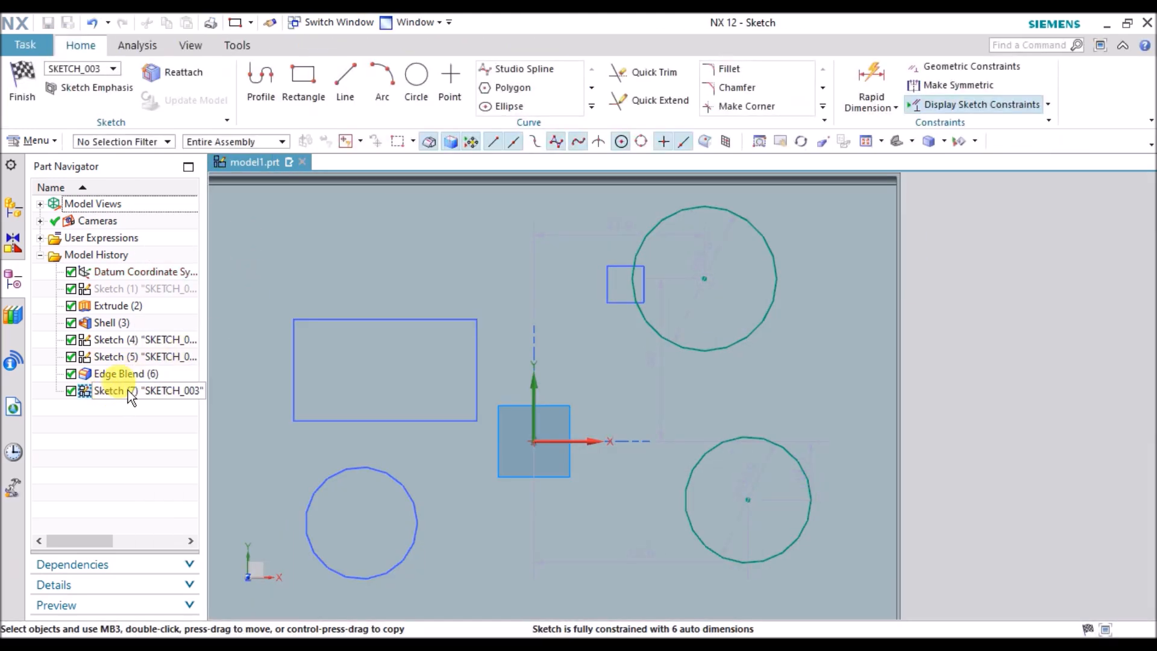
scroll(439, 276, "down", 2)
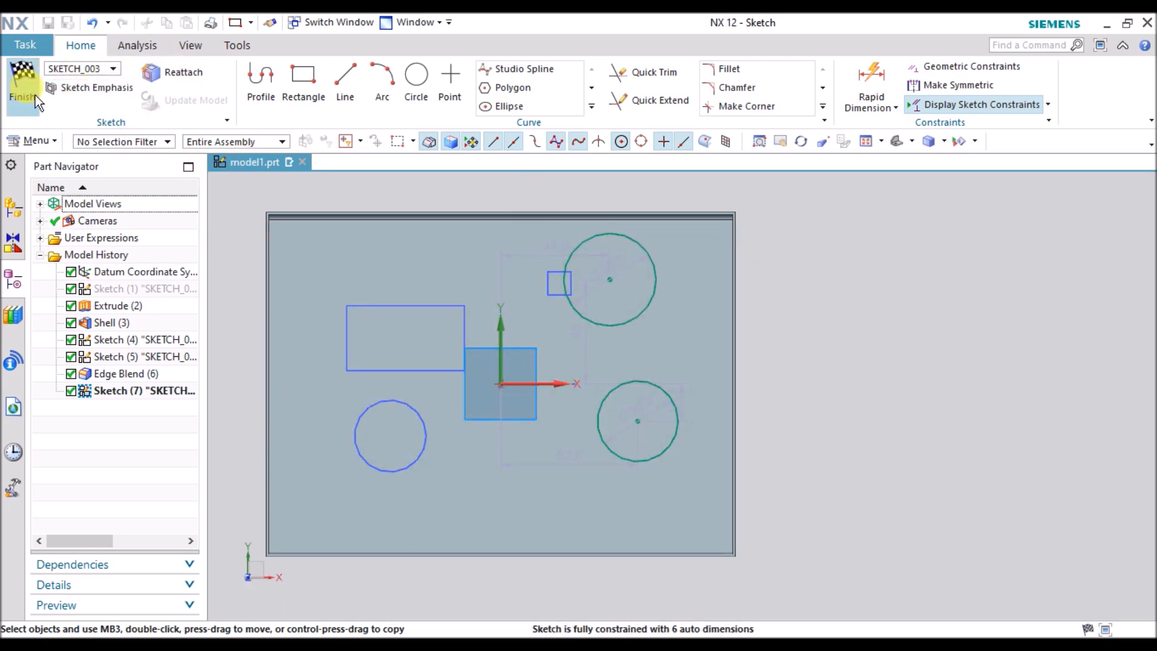
key("ctrl+q")
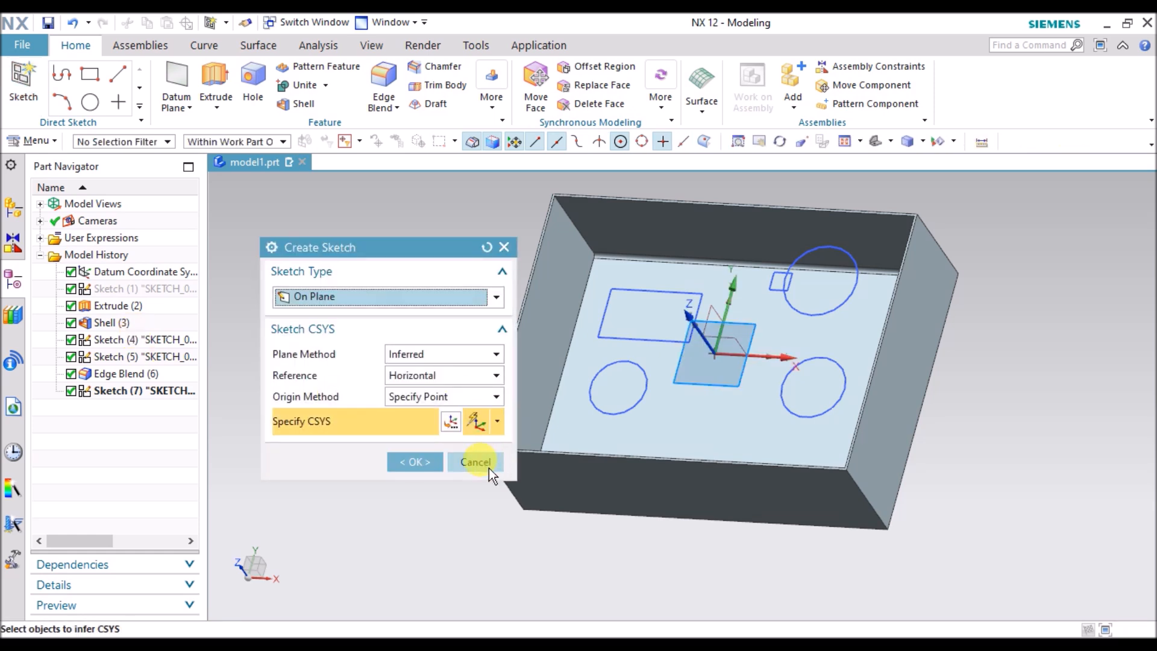
Cancel the new sketch and highlight Sketch (7), Sketch (5) and Sketch (4) in the model history to identify their geometry.
left_click(490, 467)
left_click(141, 390)
left_click(144, 356)
left_click(144, 340)
left_click(362, 393)
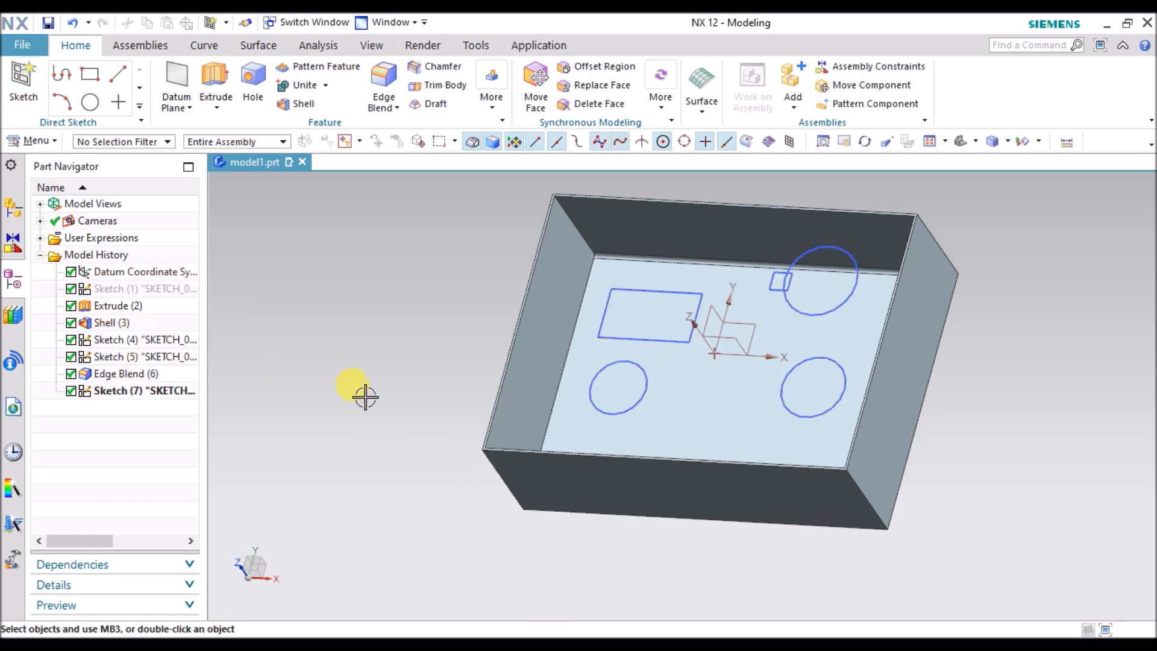
Create a new direct sketch on the inferred XY plane, with horizontal reference.
left_click(23, 81)
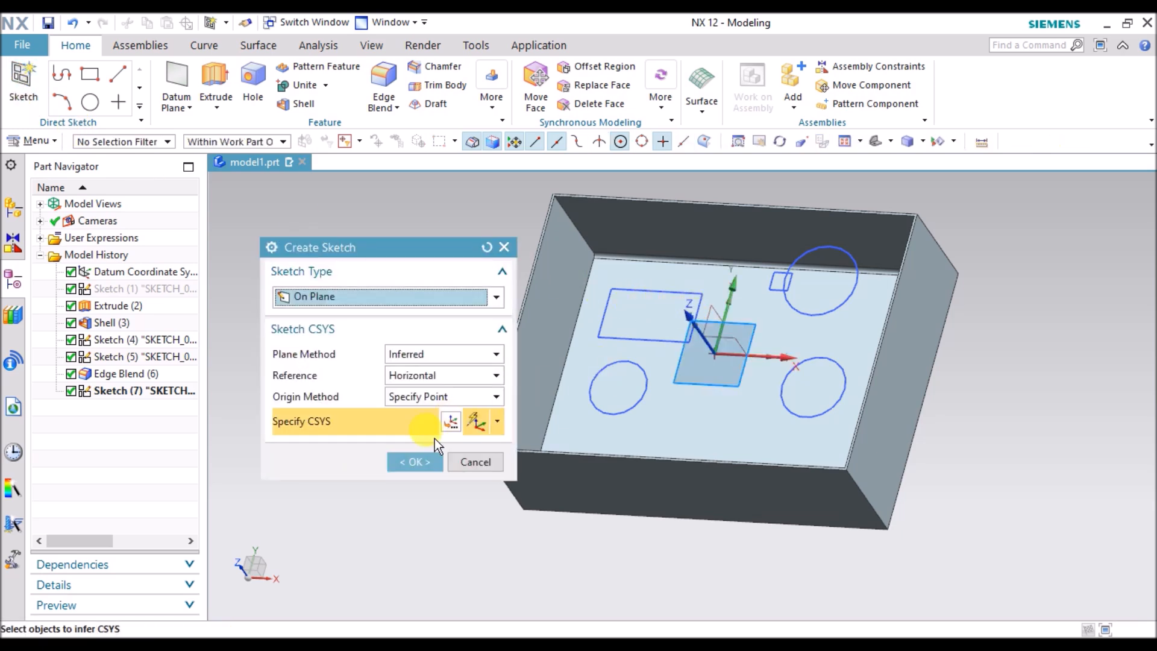
left_click(400, 464)
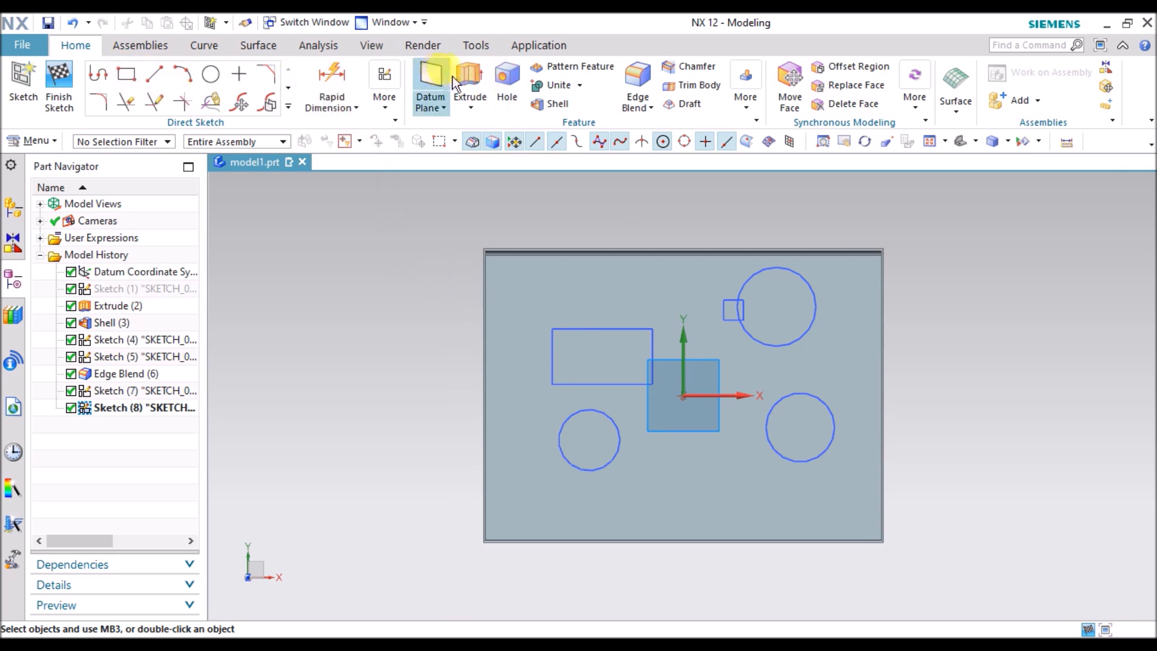
Extrude the large circle nearest the box's far right corner from -35 to 80 mm as a solid with no Boolean.
scroll(767, 377, "up", 2)
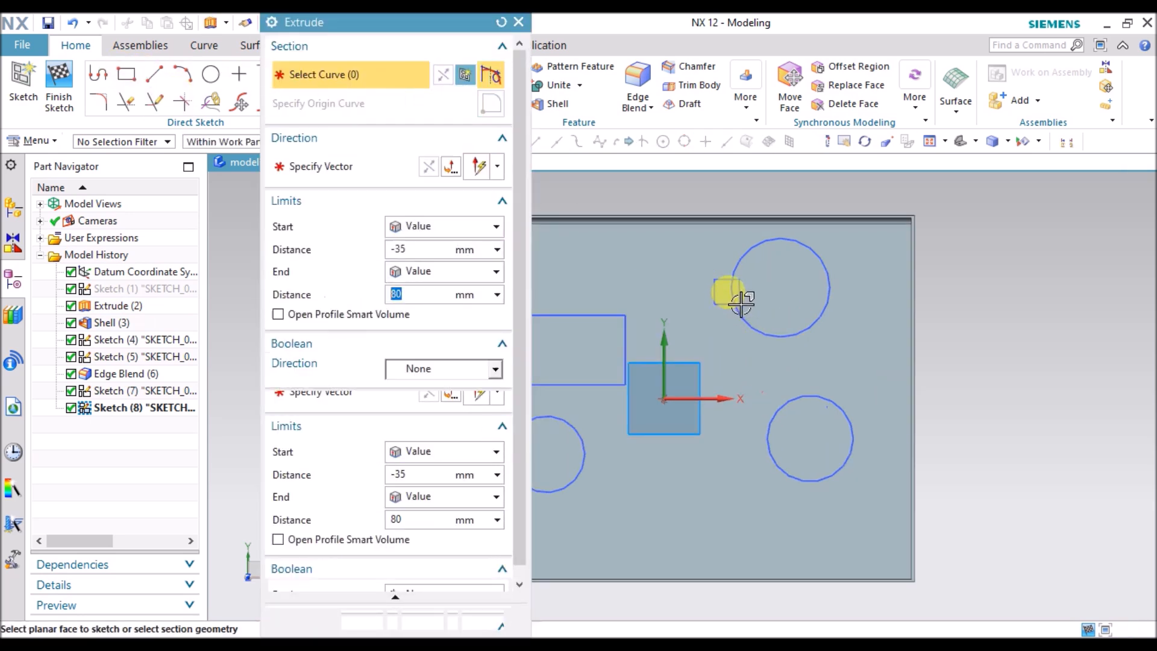
left_click(745, 335)
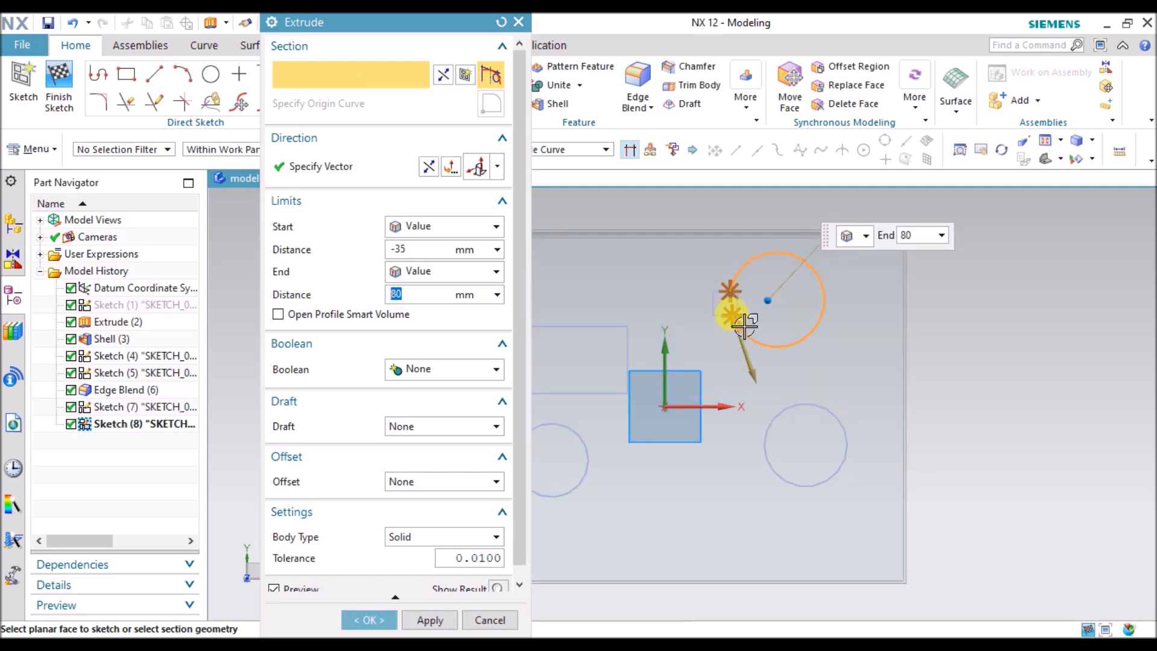
scroll(720, 326, "down", 3)
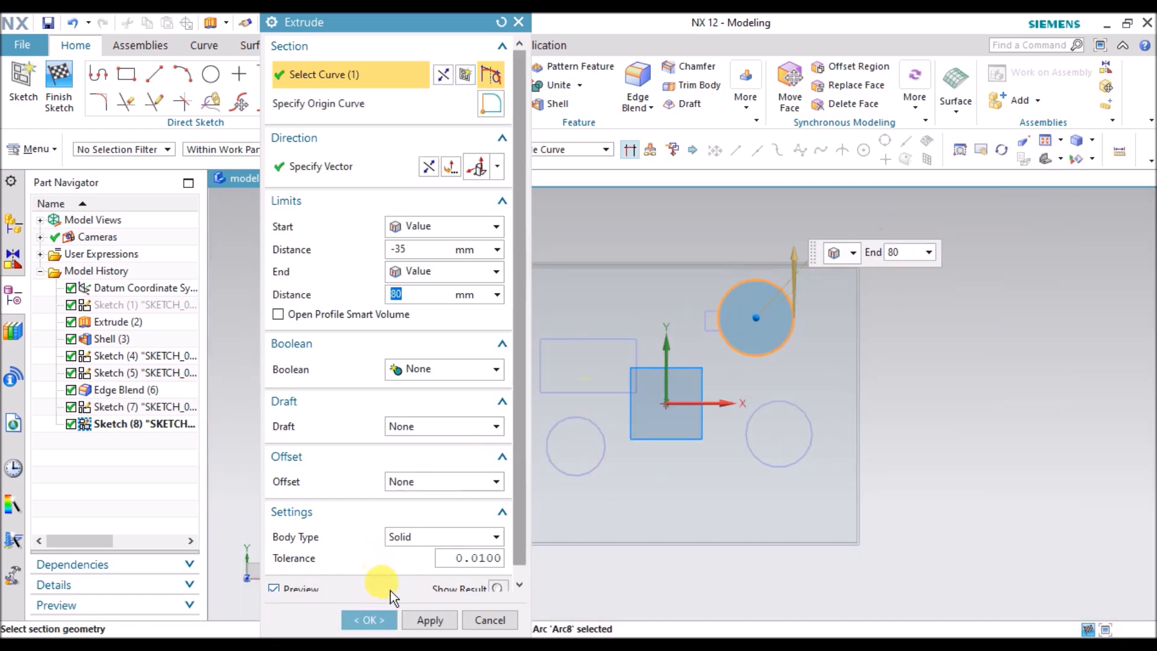
left_click(370, 620)
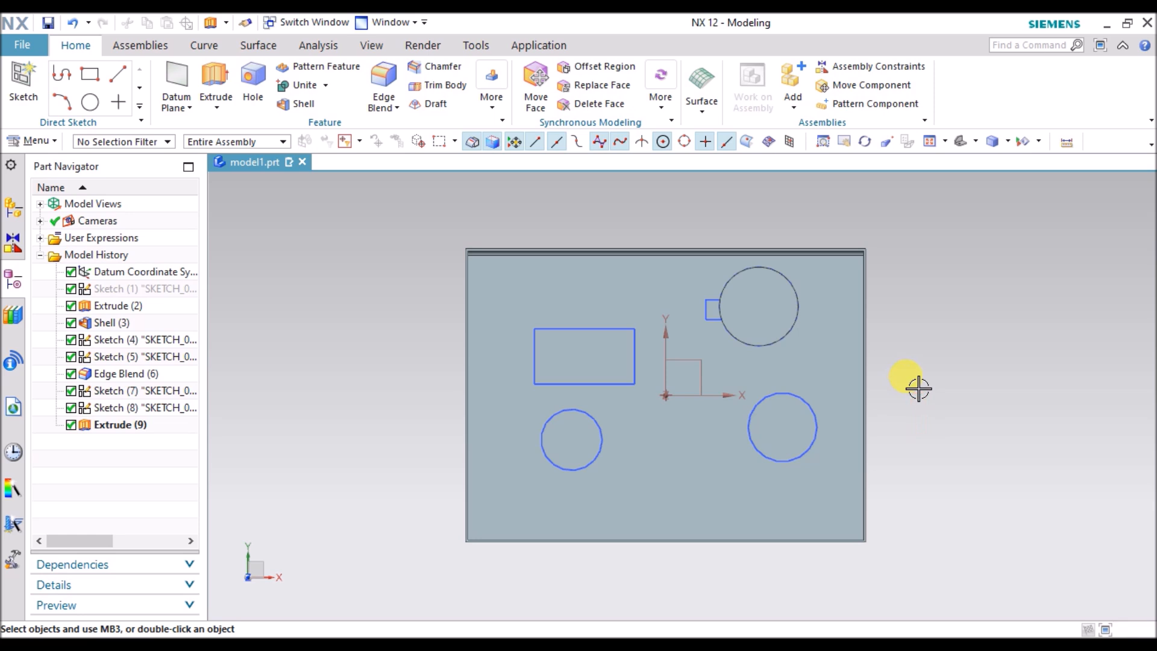
mouse_move(919, 388)
middle_mouse_down()
mouse_move(886, 328)
mouse_move(895, 346)
middle_mouse_up()
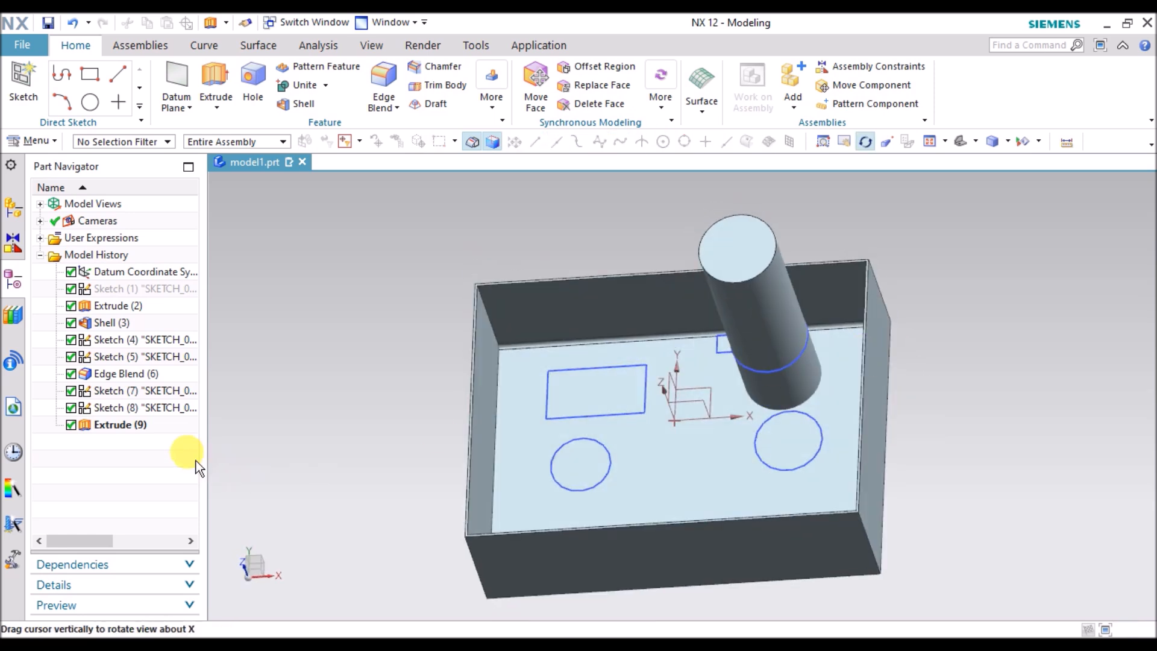
left_click(153, 426)
left_click(214, 417)
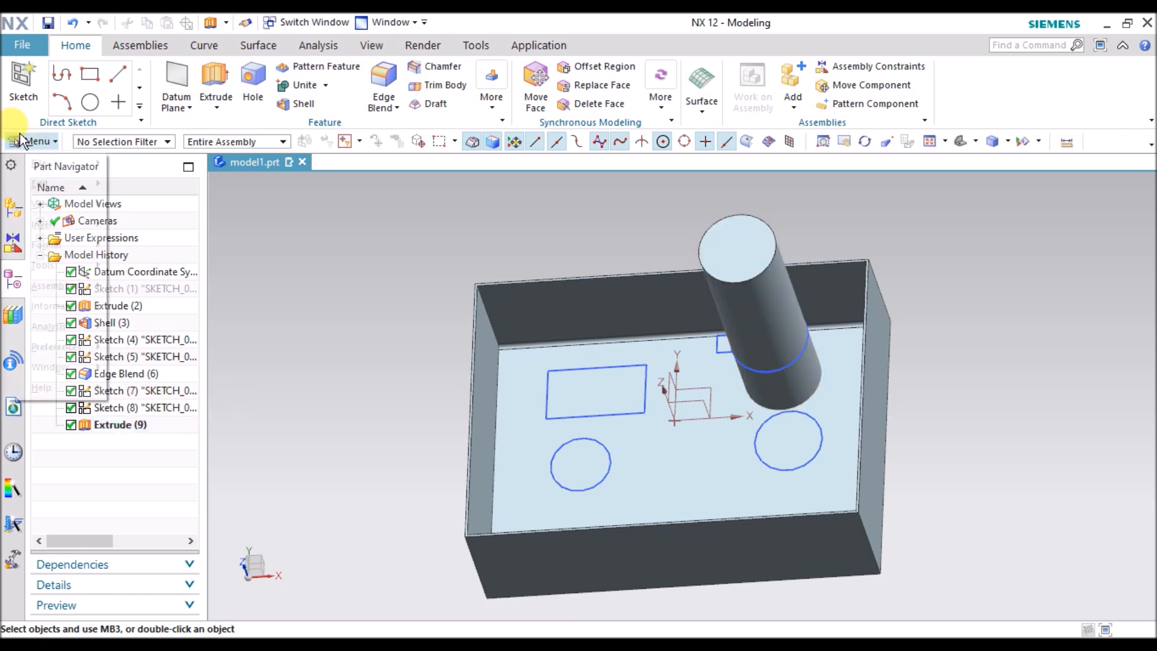
Examine the Sketch in Task Environment command and the list of insertable sketch curves.
left_click(30, 141)
mouse_move(54, 224)
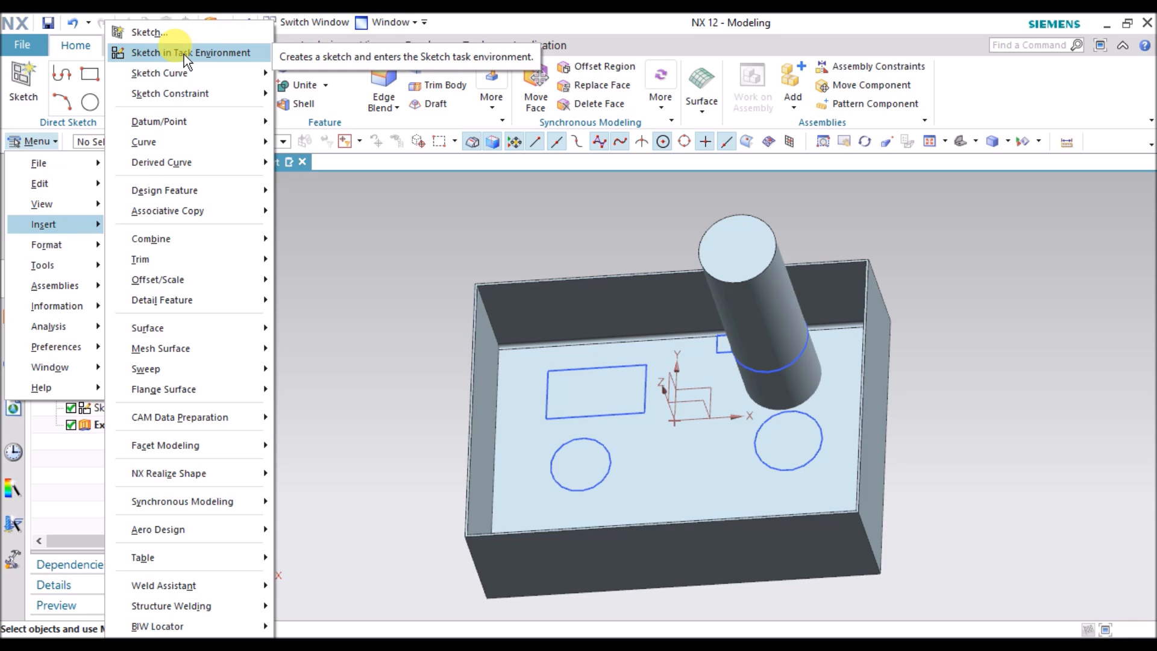
mouse_move(188, 69)
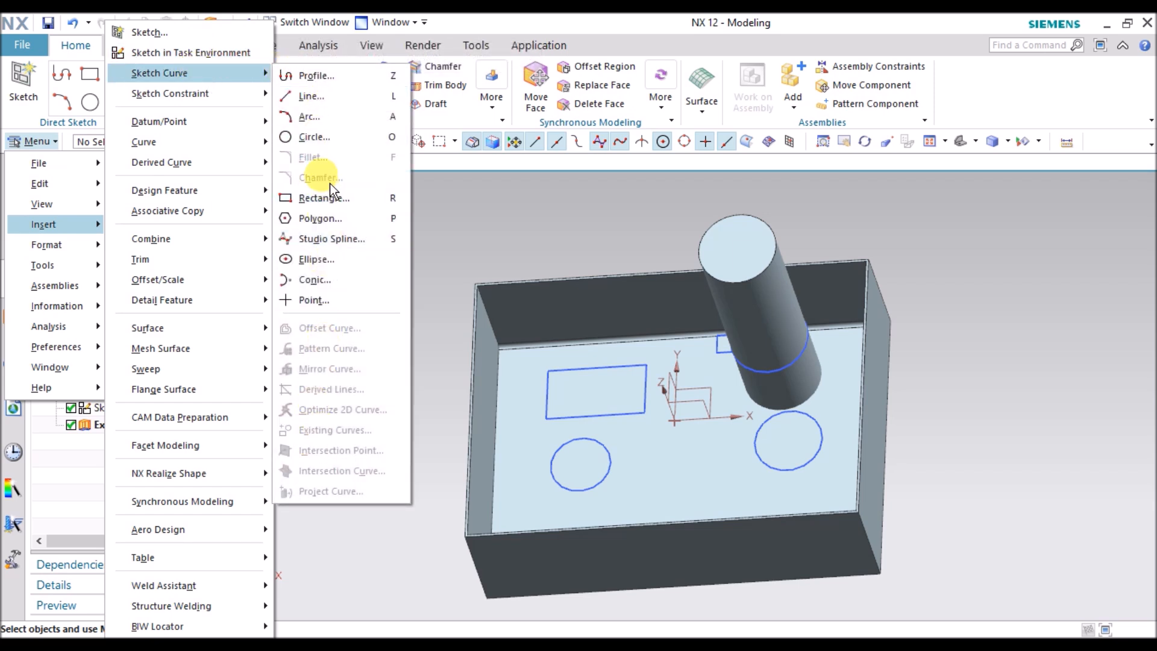
left_click(453, 193)
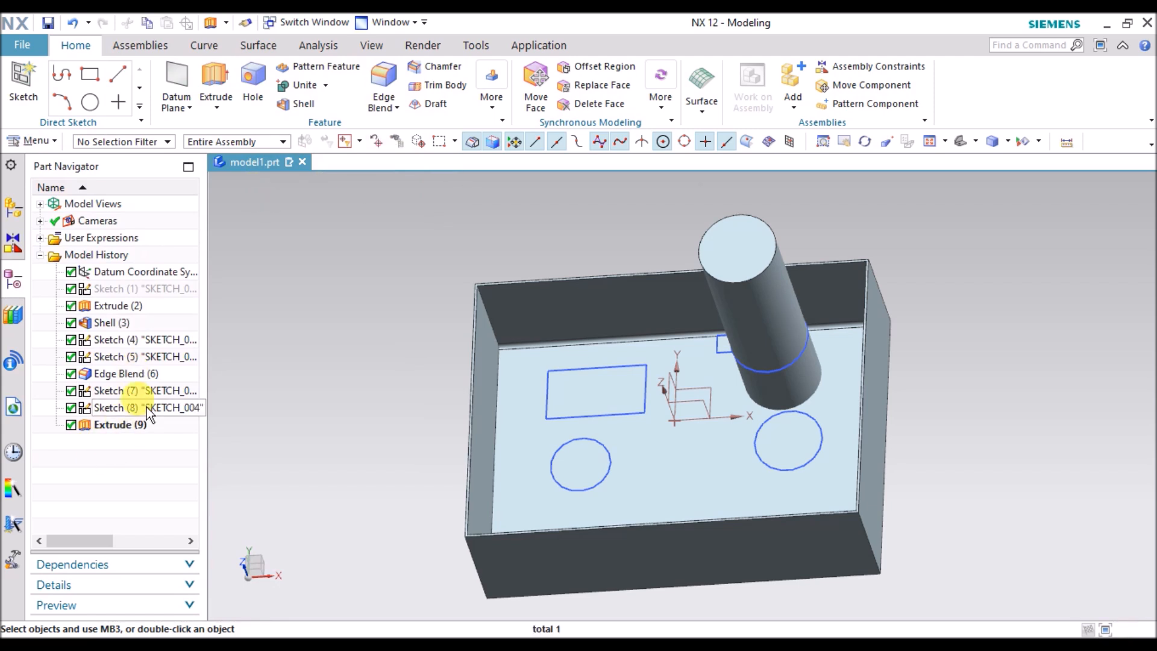
Open Sketch (8) for editing, check which modeling commands it offers, and finish the sketch.
double_click(147, 410)
left_click(289, 106)
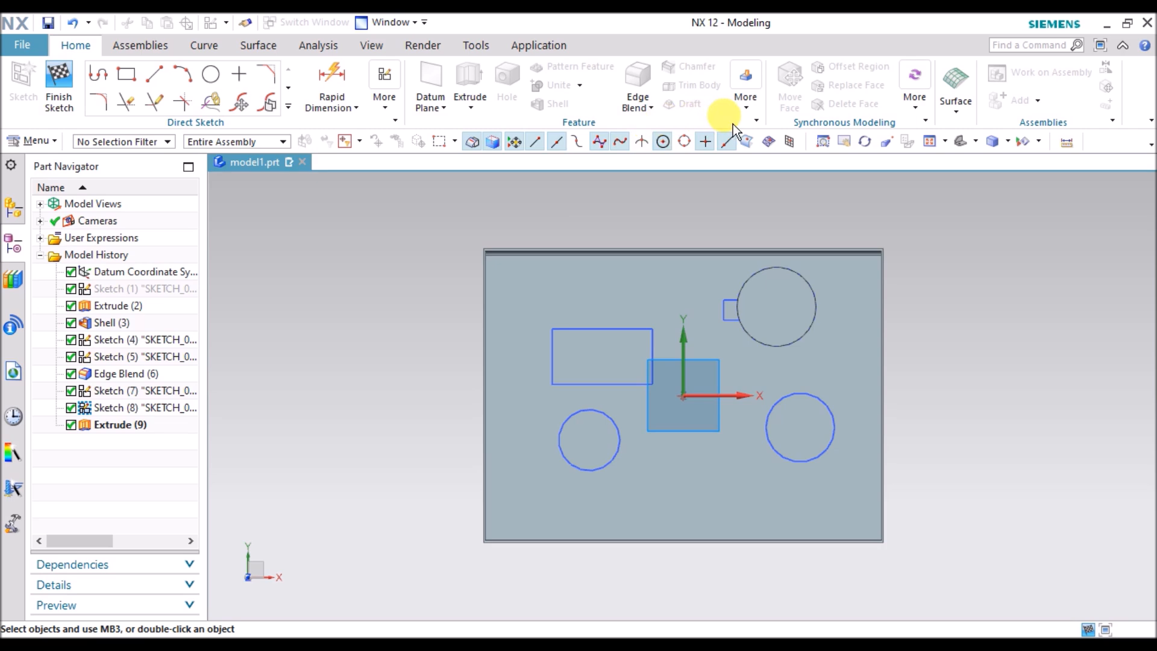
left_click(59, 82)
Examine the insertable sketch constraints, dimension types and datum and point commands.
left_click(41, 142)
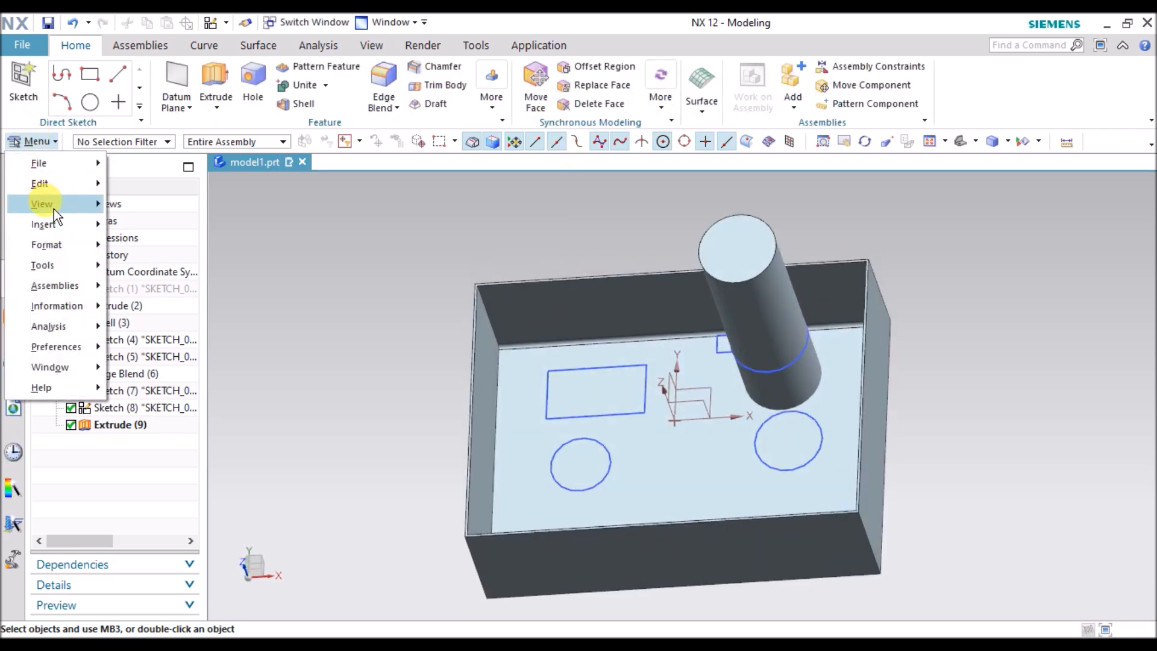
mouse_move(61, 224)
mouse_move(176, 82)
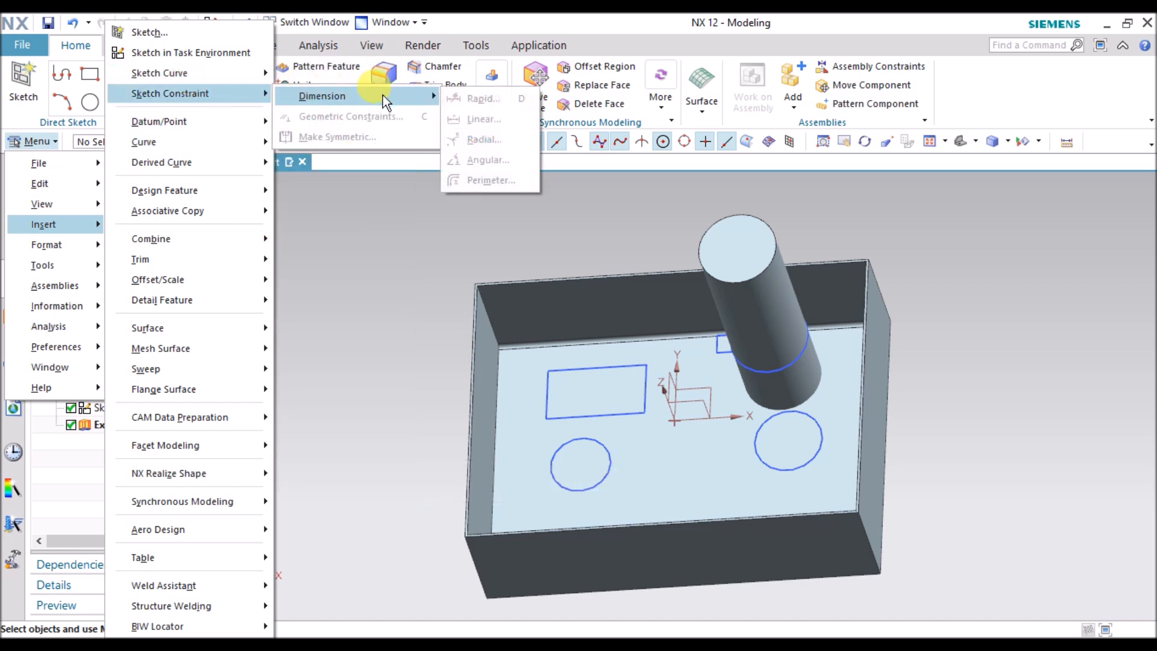
left_click(323, 207)
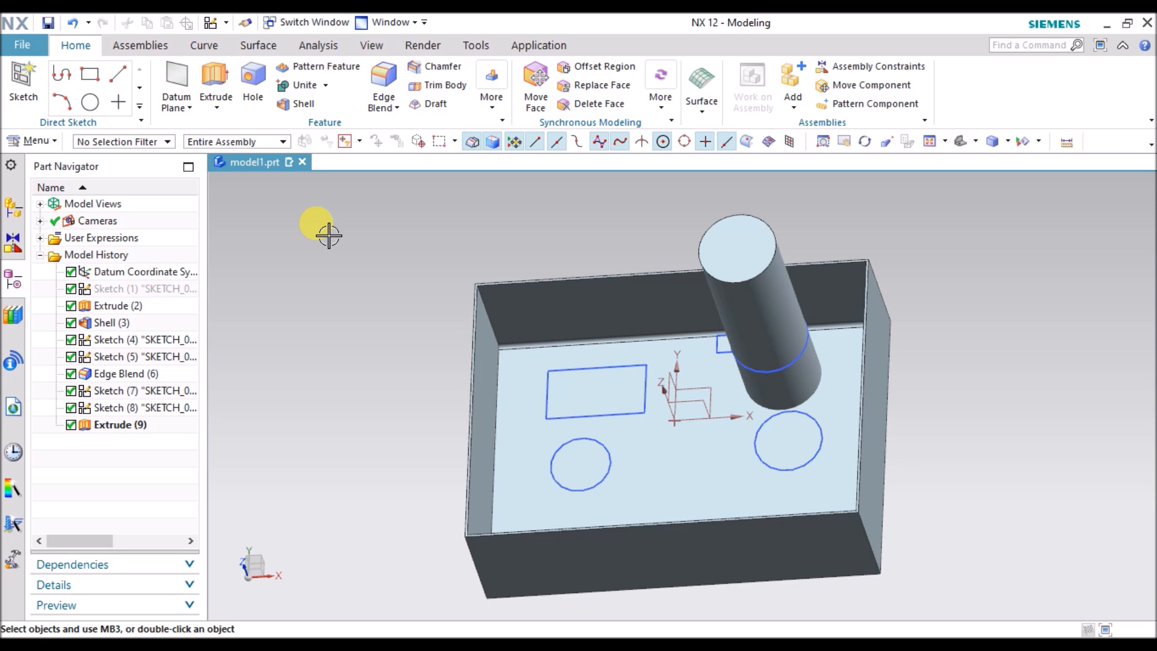
left_click(34, 140)
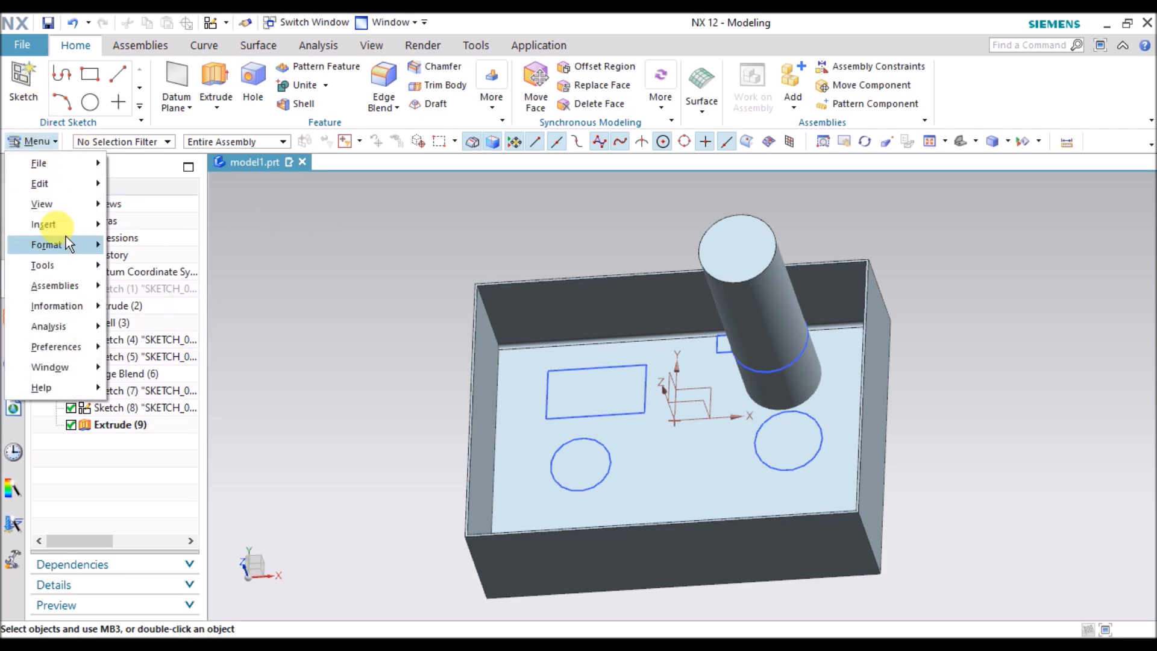
mouse_move(181, 95)
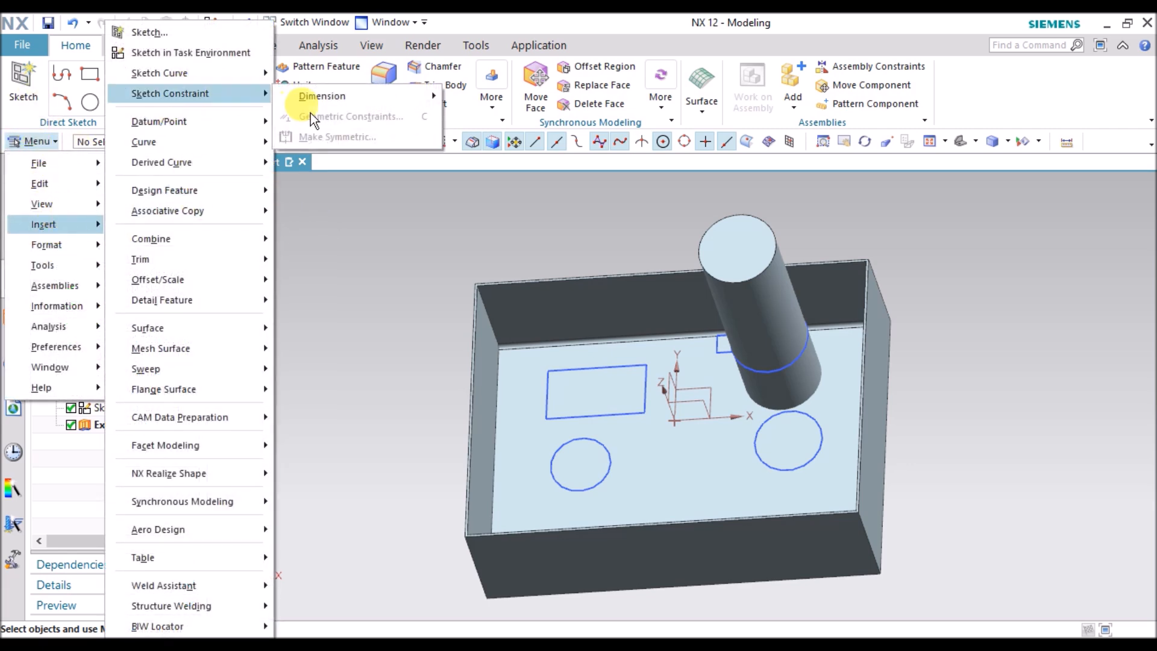
mouse_move(226, 122)
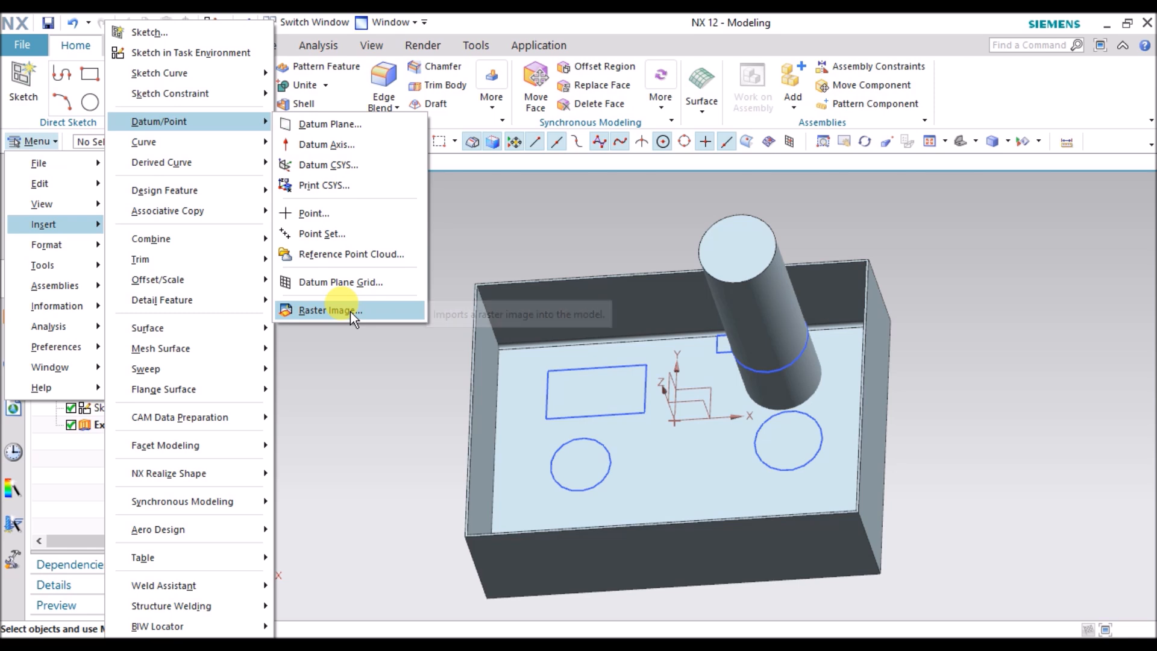
left_click(453, 270)
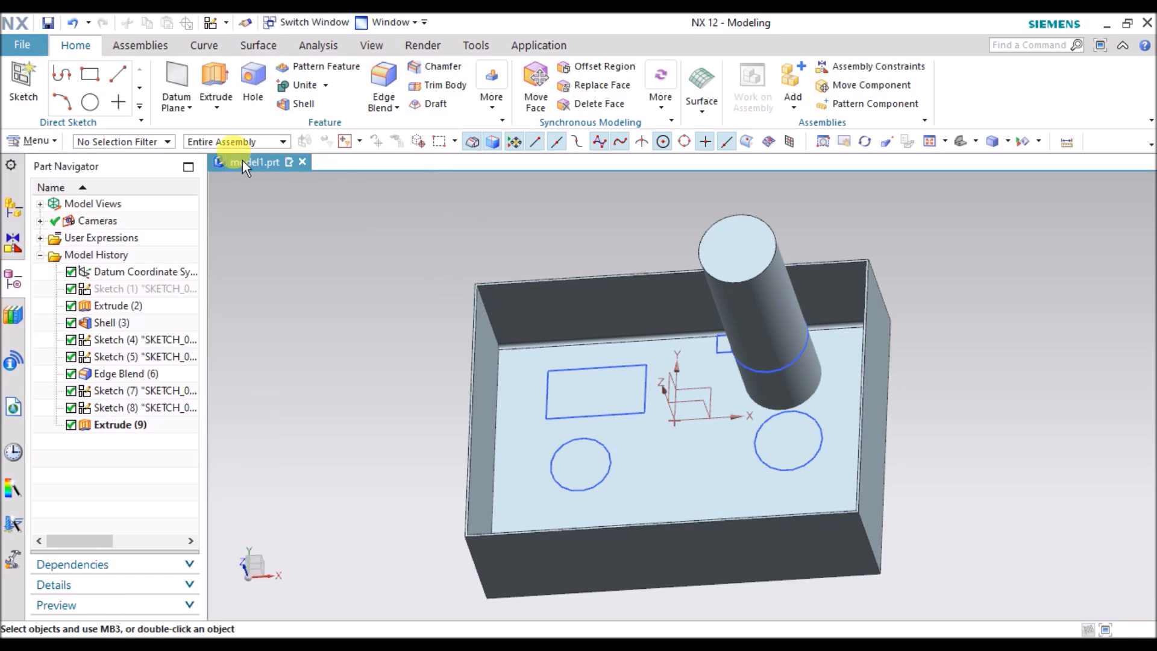
Examine the datum and point types grouped with the Datum Plane command.
left_click(191, 110)
left_click(248, 297)
left_click(181, 107)
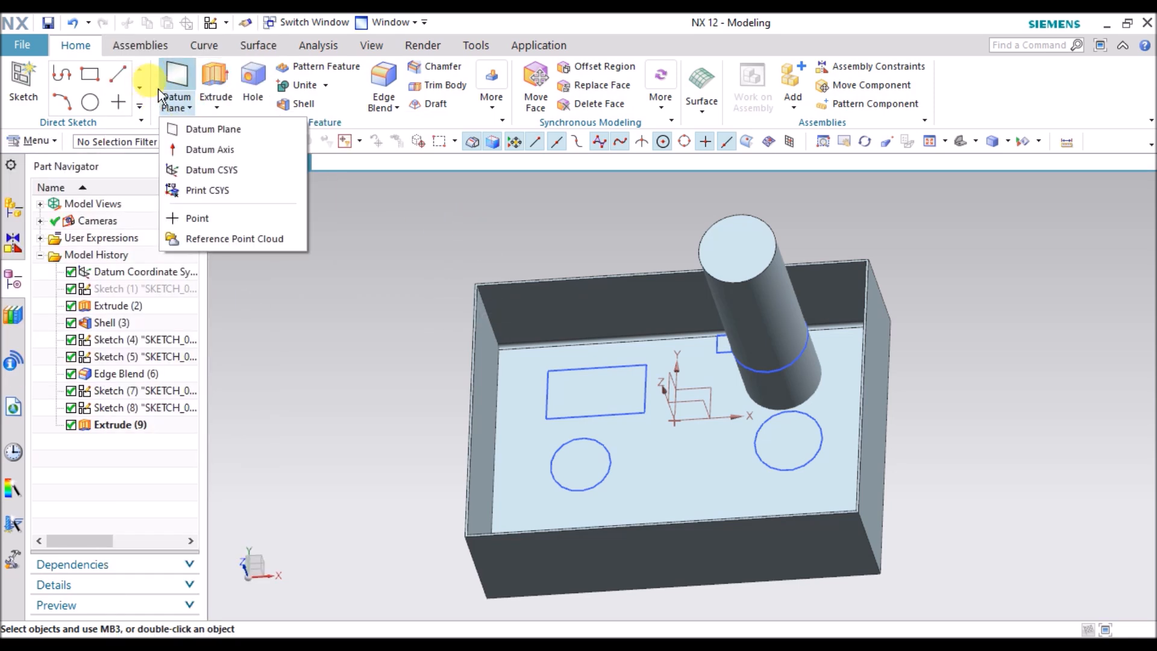
left_click(236, 312)
Open the Datum Plane Grid command to view its line spacing settings and cancel it.
left_click(33, 140)
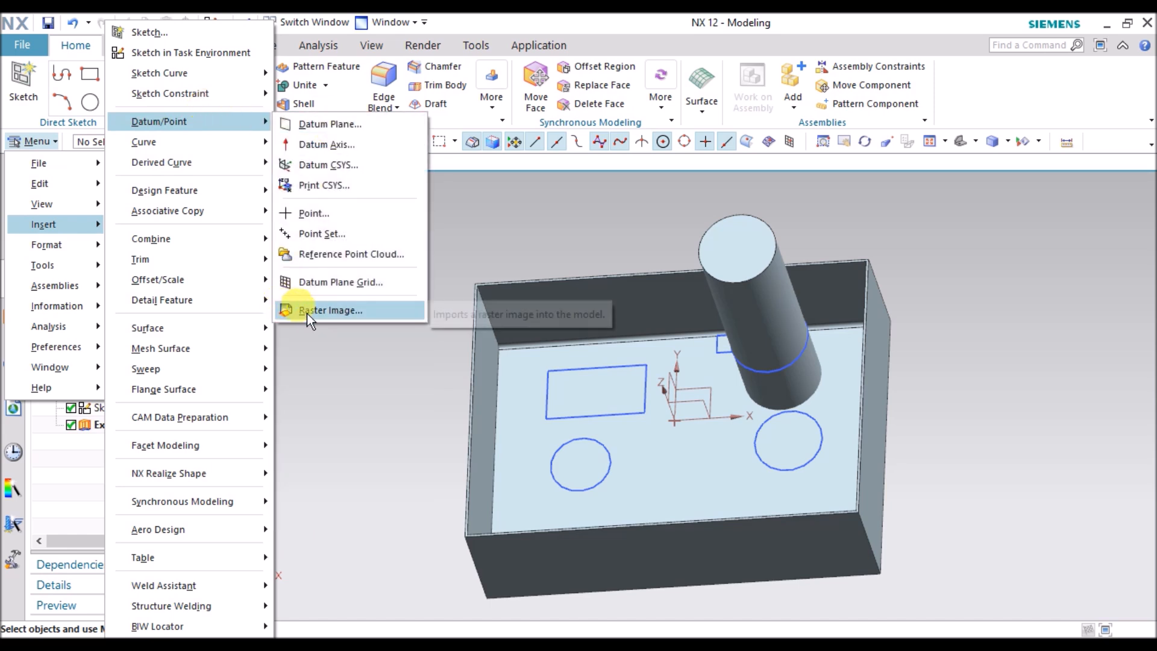
left_click(346, 284)
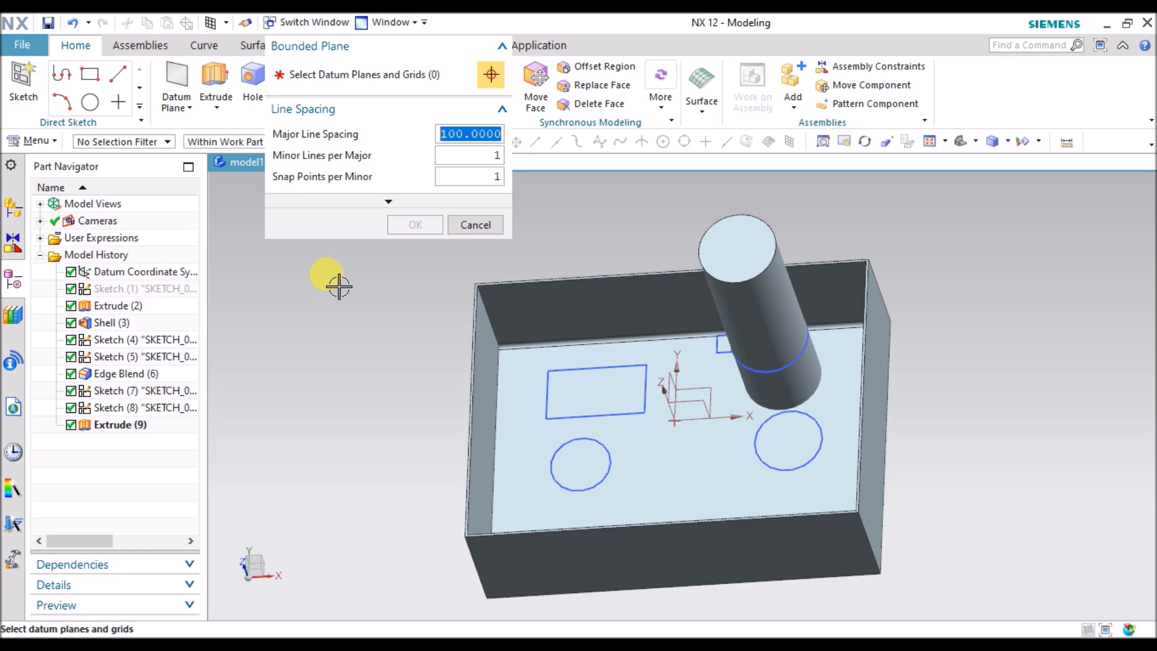
left_click(494, 231)
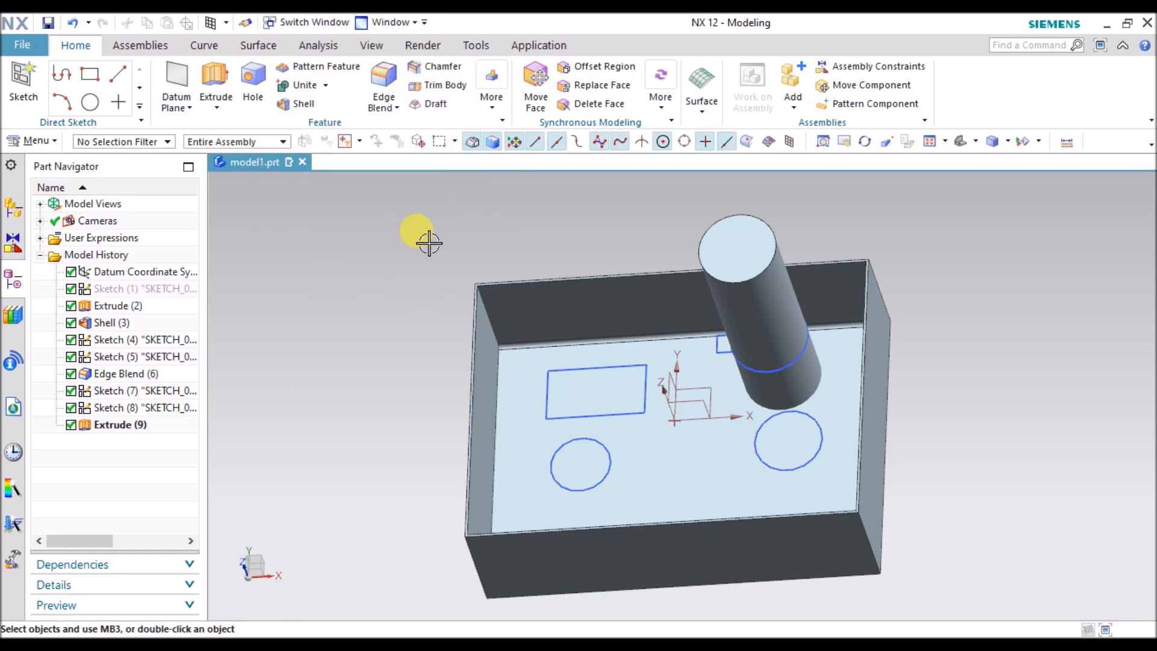
Review the insertable curve commands, then compare the sketch task environment, sketch constraint and datum/point commands.
left_click(35, 141)
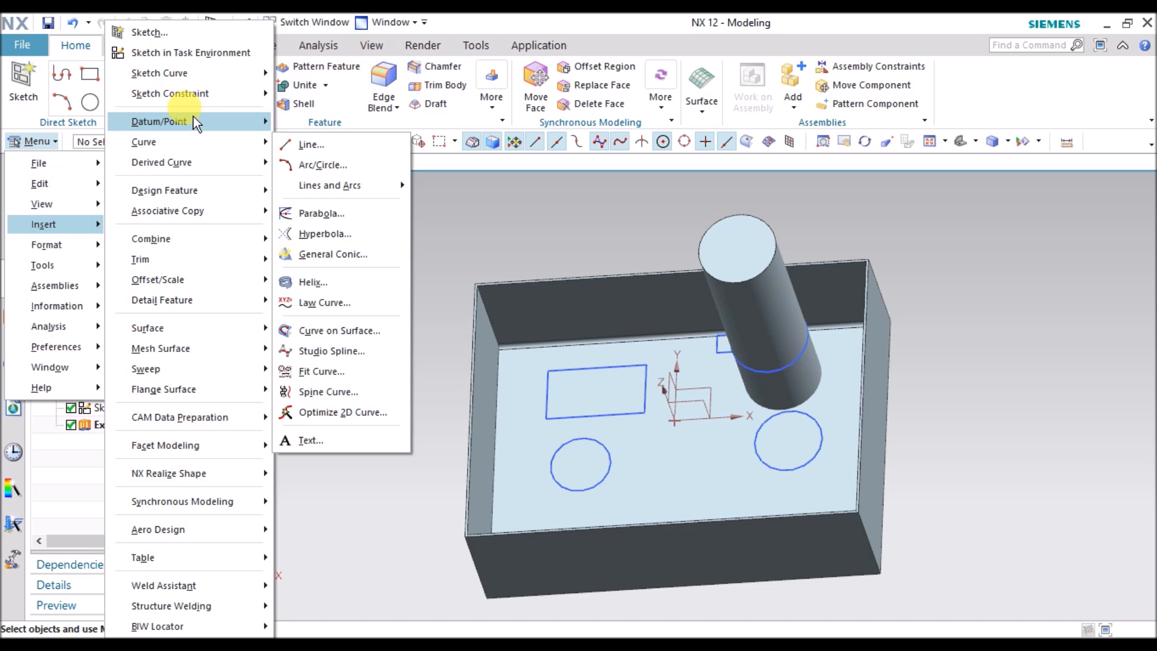
left_click(336, 400)
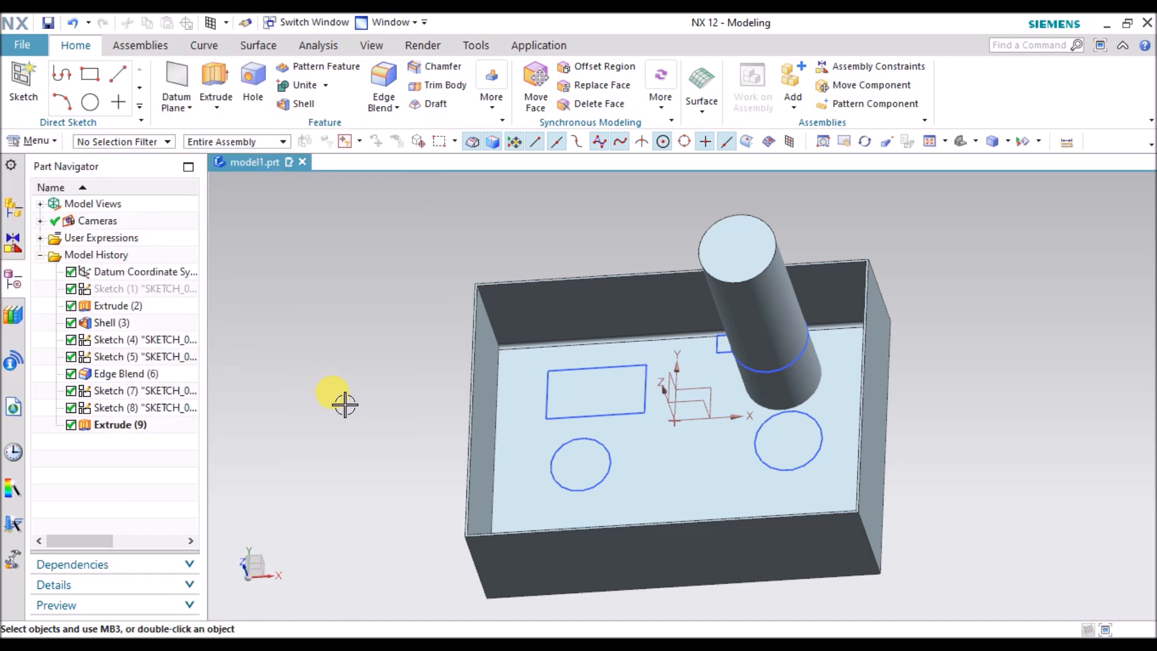
right_click(344, 404)
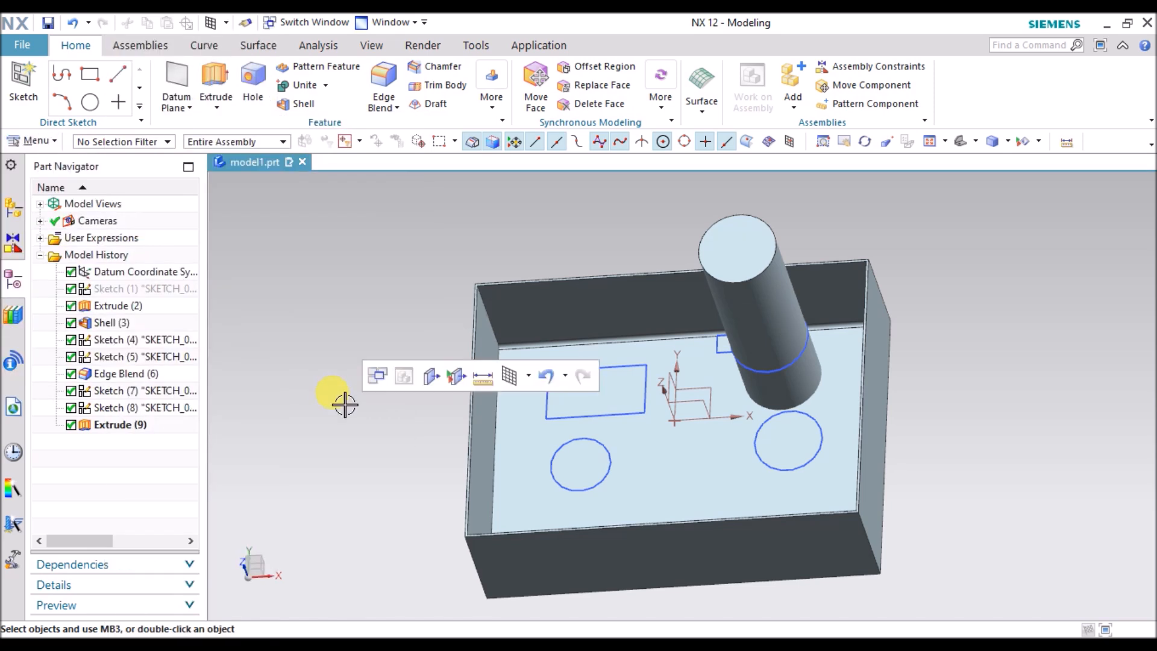
right_click(336, 336)
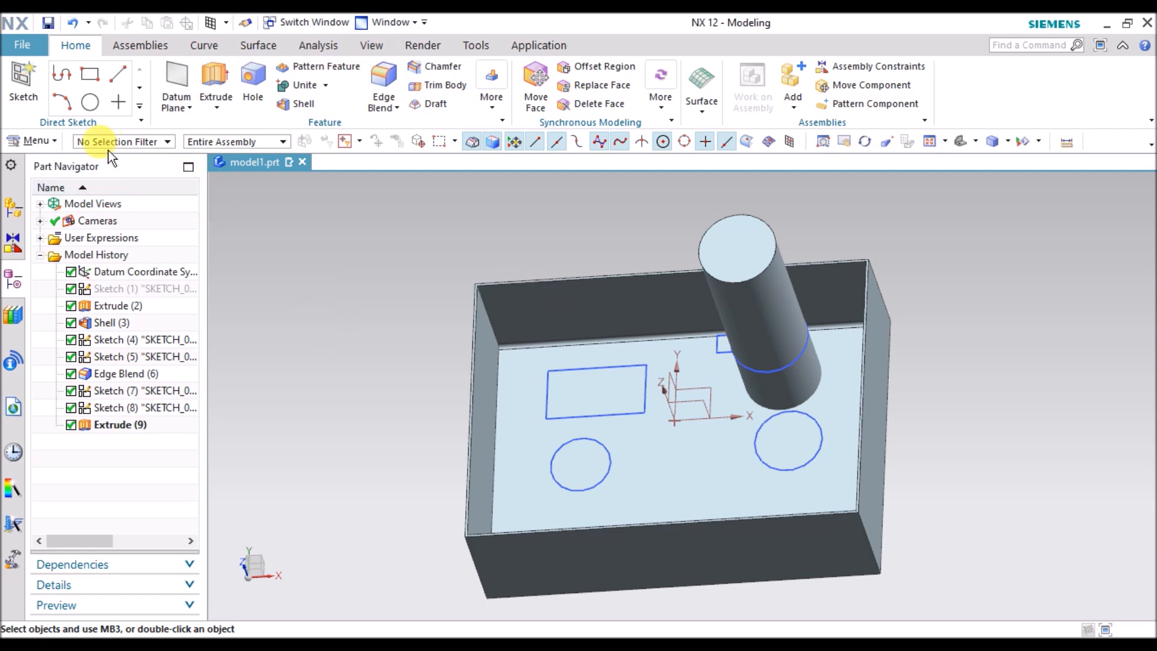
left_click(35, 141)
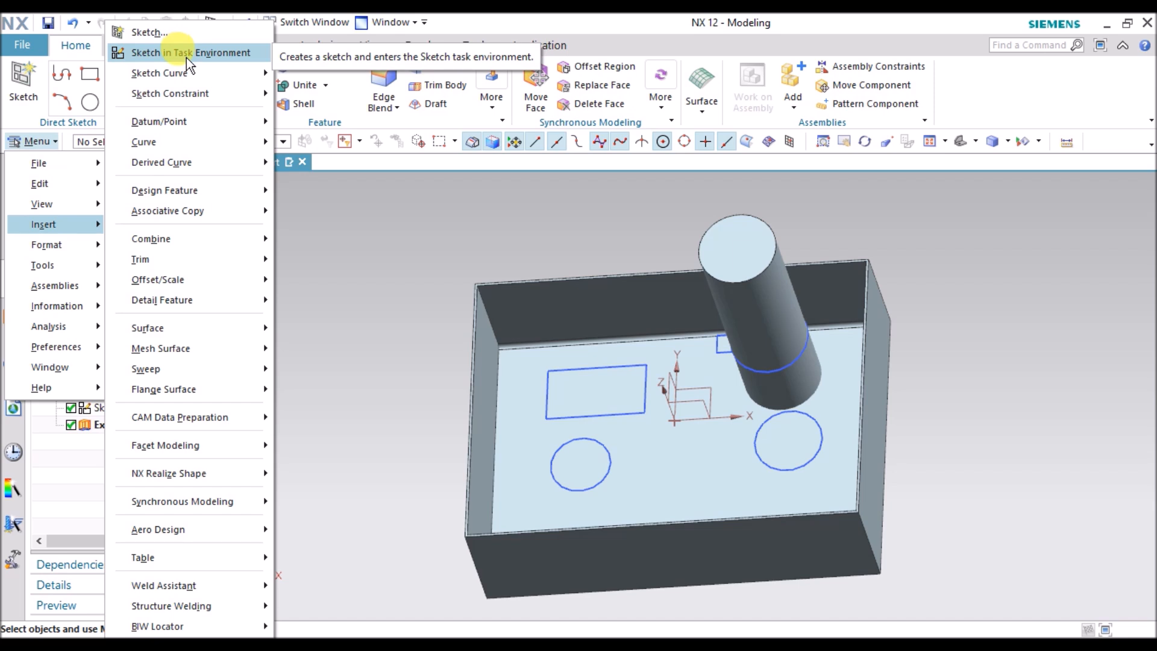
mouse_move(196, 93)
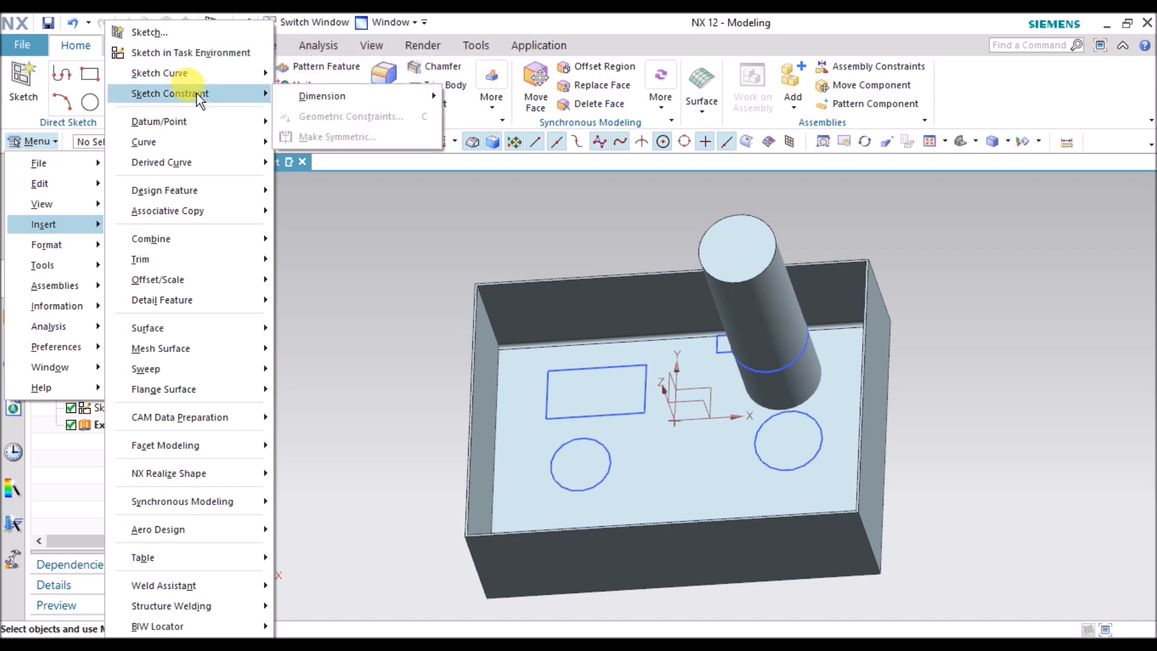
mouse_move(193, 123)
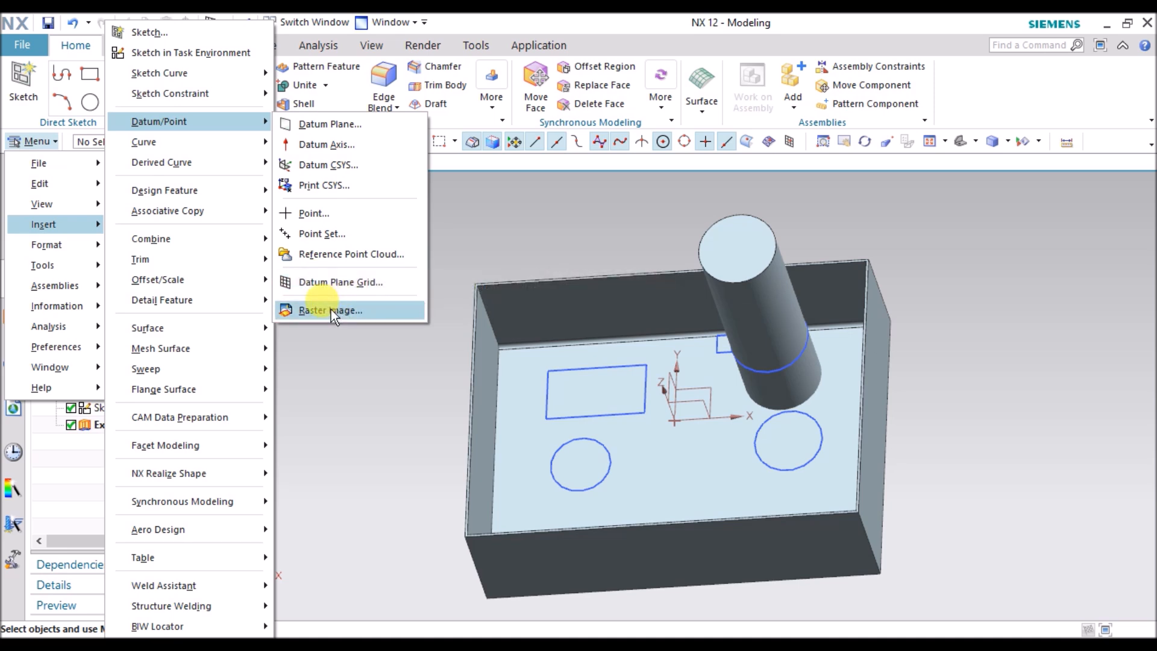
left_click(456, 259)
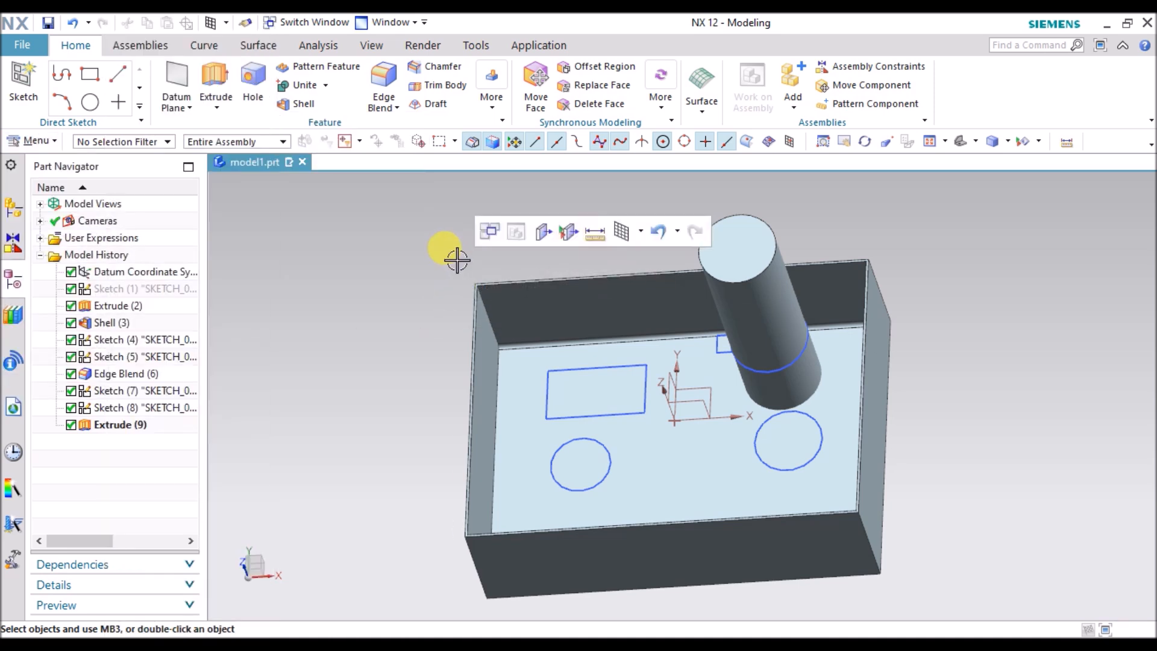